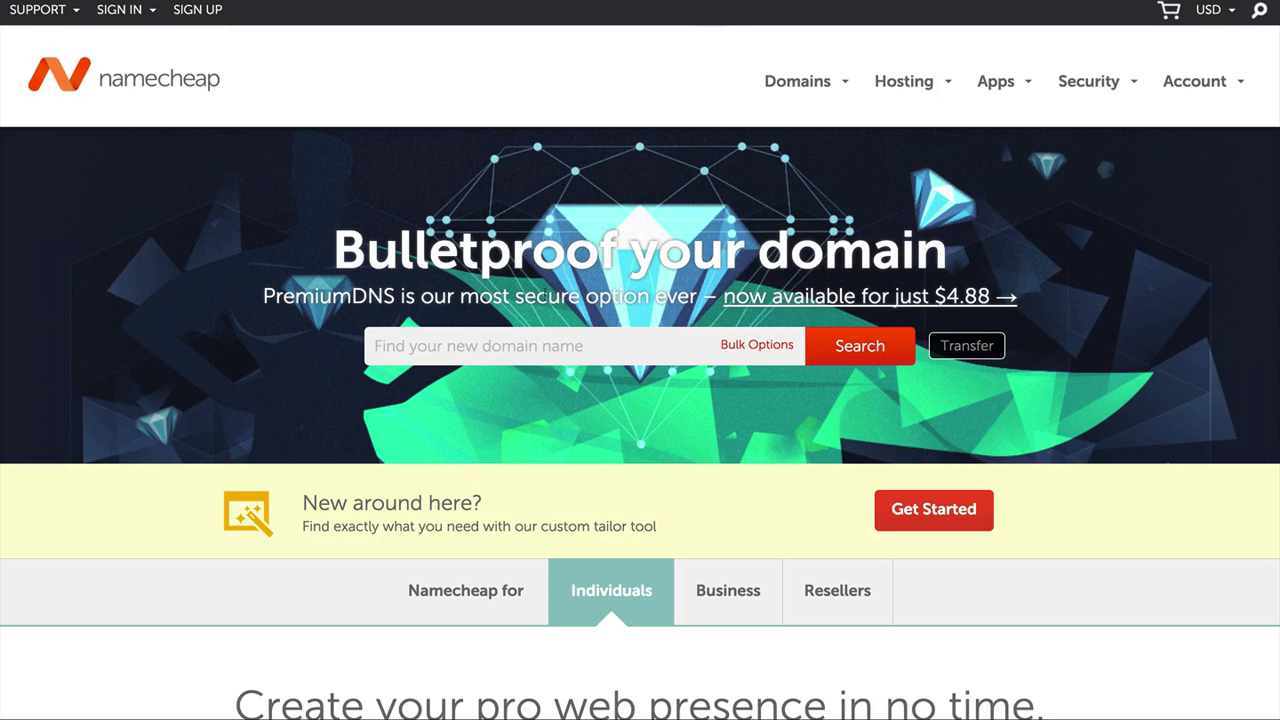
Search for the domain name myawesomedomainname27462 and look through the offered extensions and their yearly prices
click(500, 343)
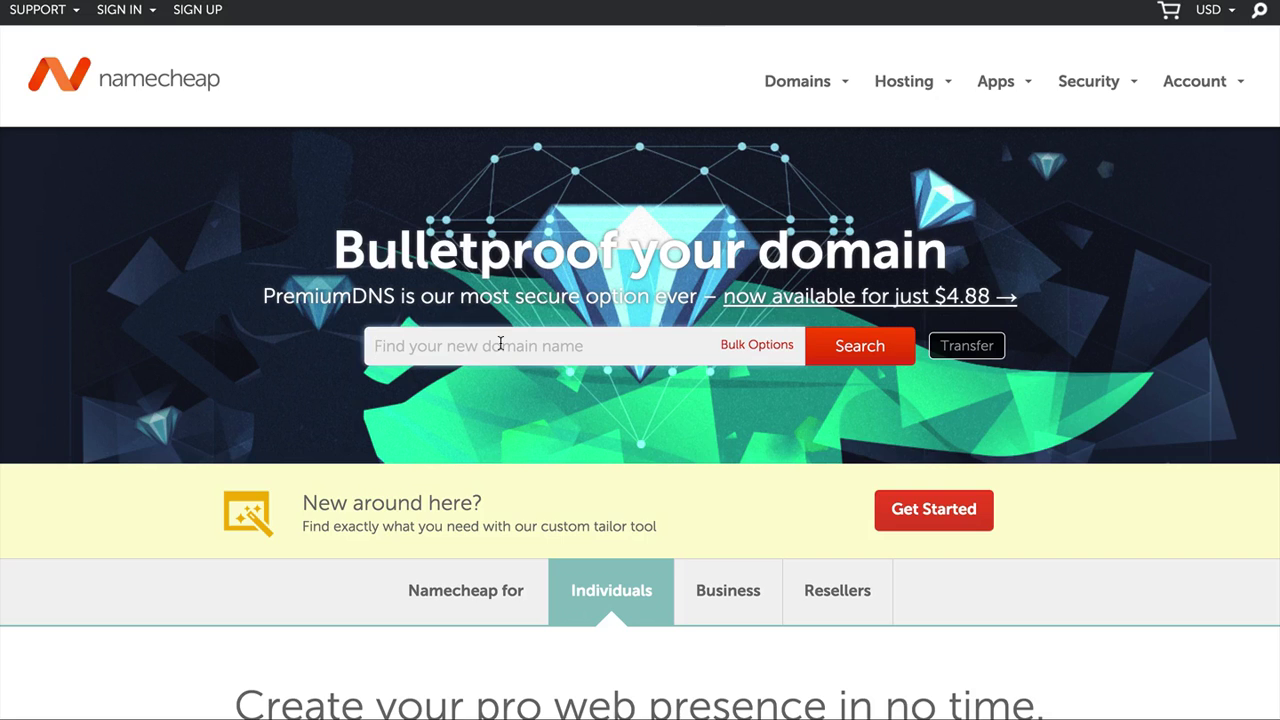
text(myawe)
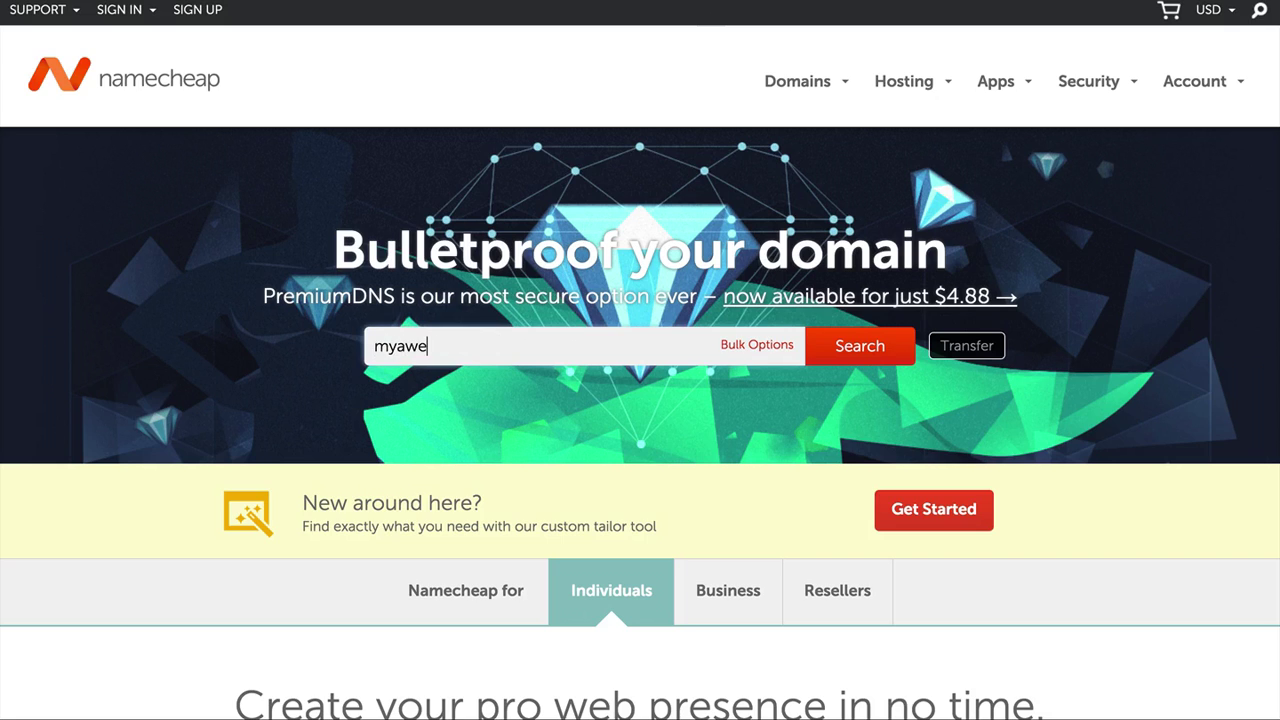
text(somedomainname27462)
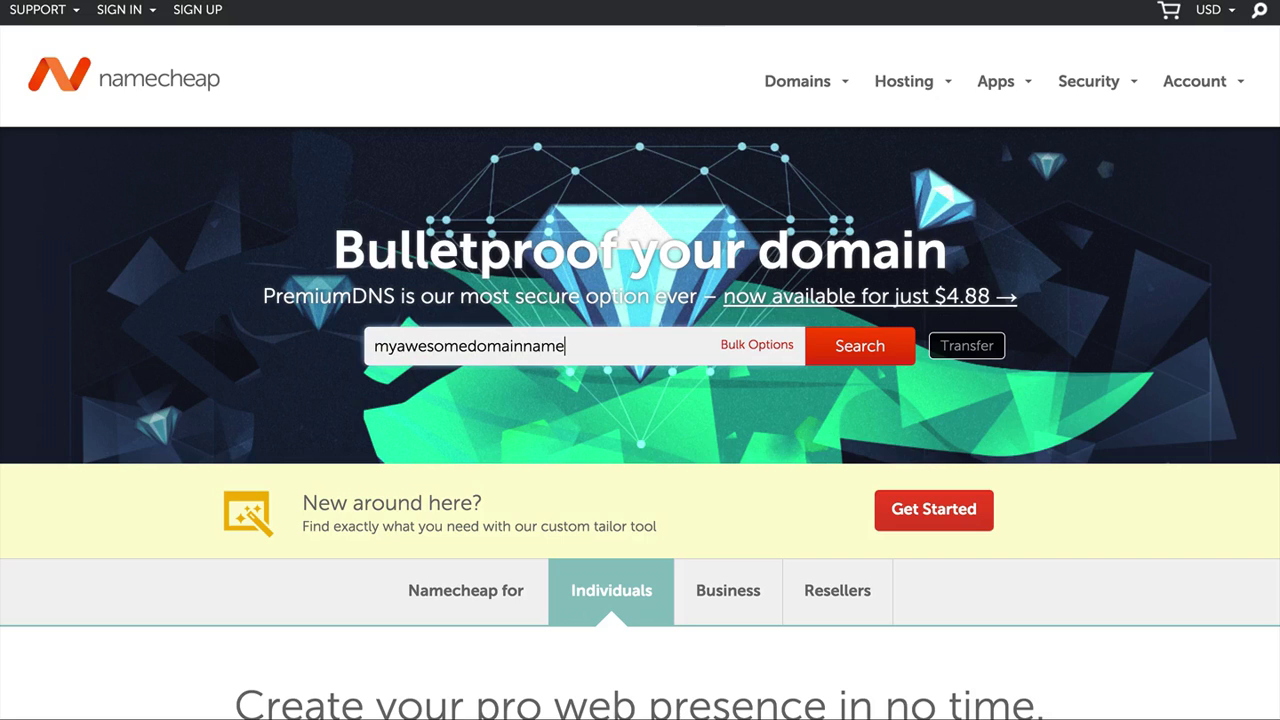
click(843, 358)
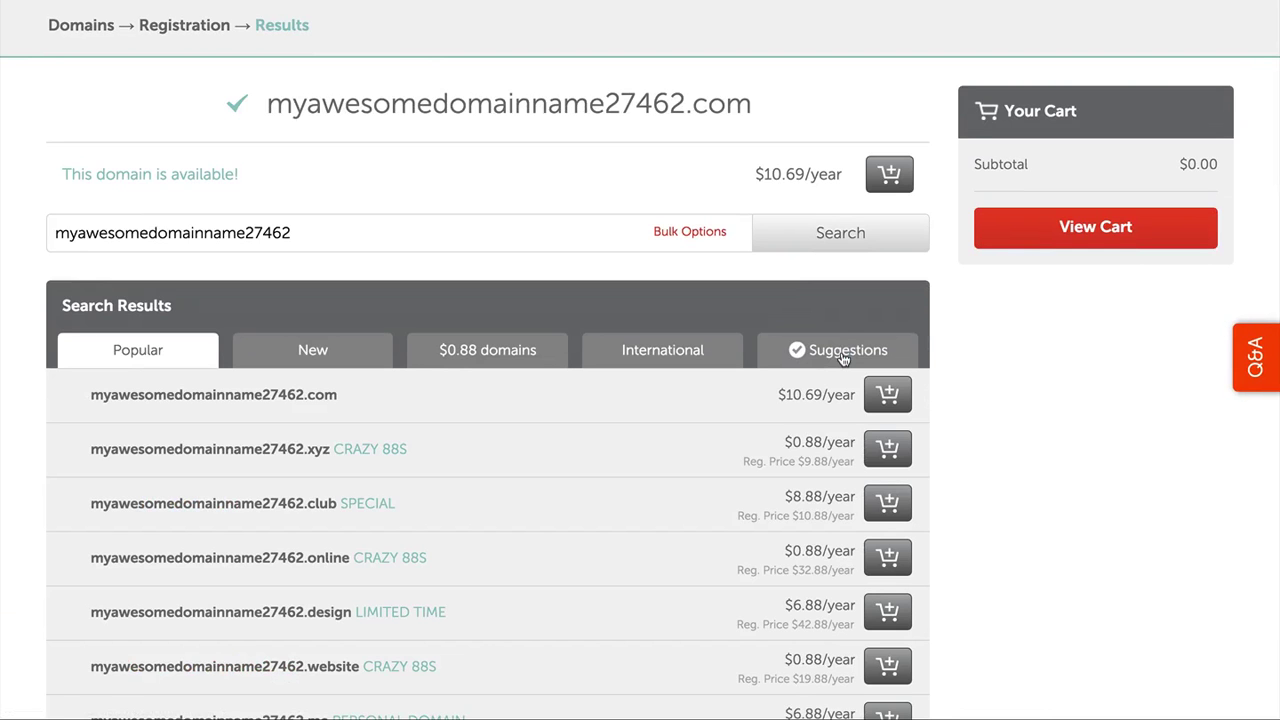
scroll(427, 458, down, 2)
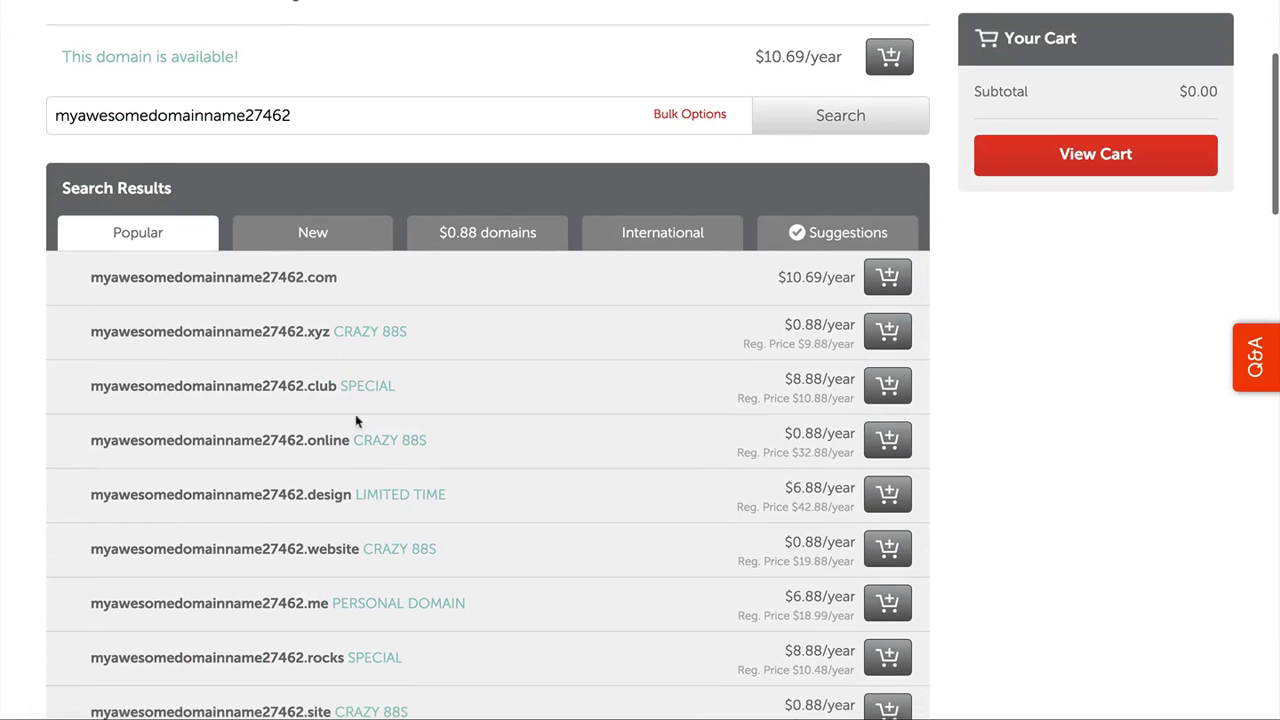
scroll(423, 470, down, 3)
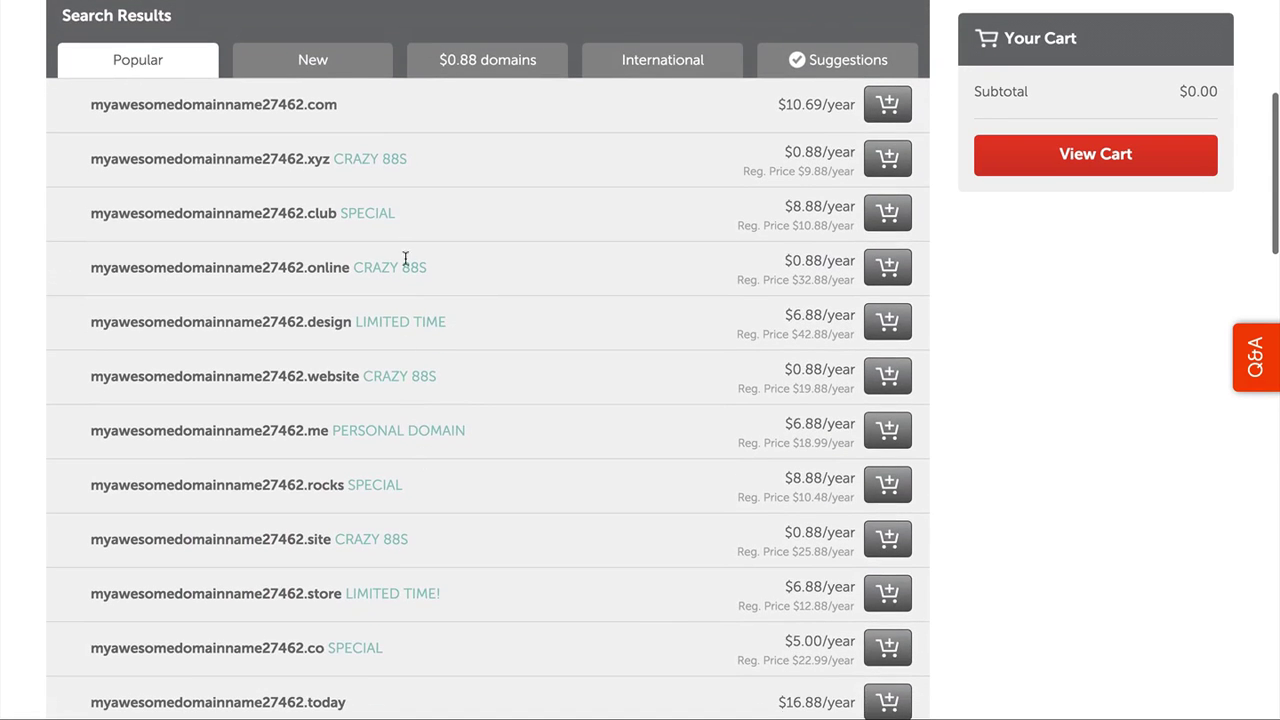
scroll(574, 480, up, 1)
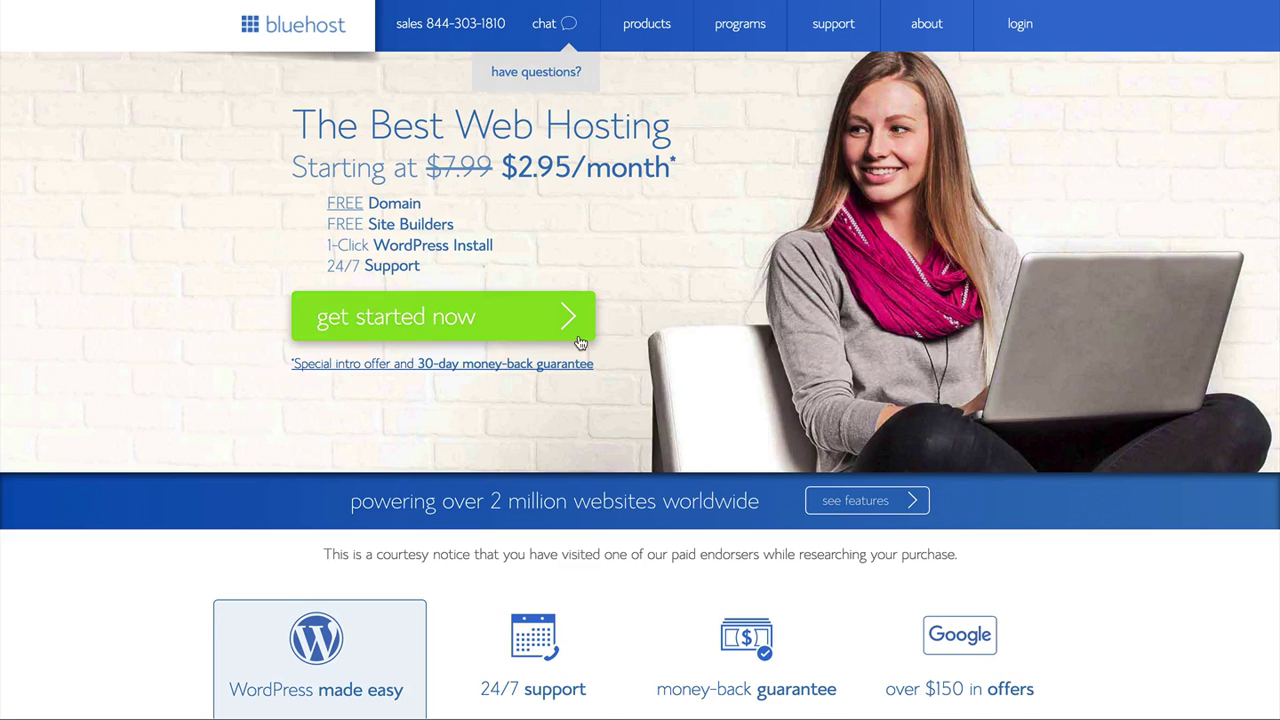
Review the web hosting offer and feature overview on the Bluehost home page
scroll(552, 378, down, 1)
scroll(450, 410, up, 1)
scroll(449, 521, down, 5)
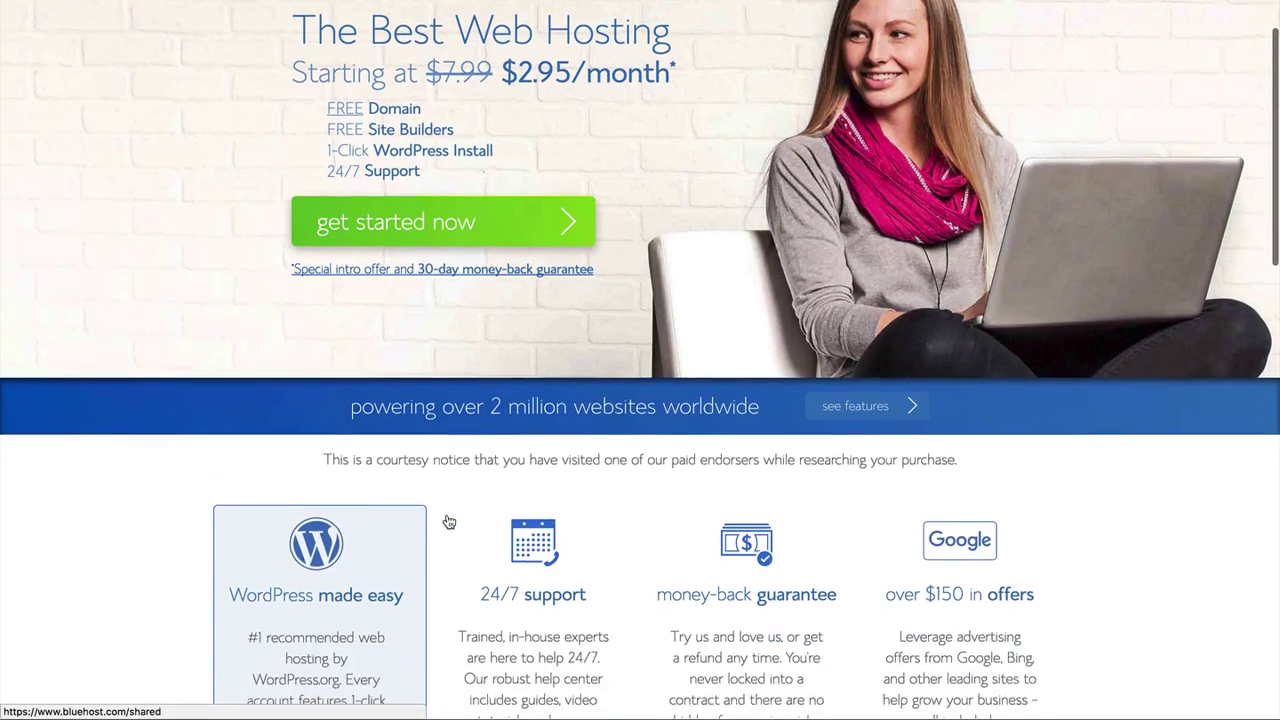
scroll(236, 590, down, 2)
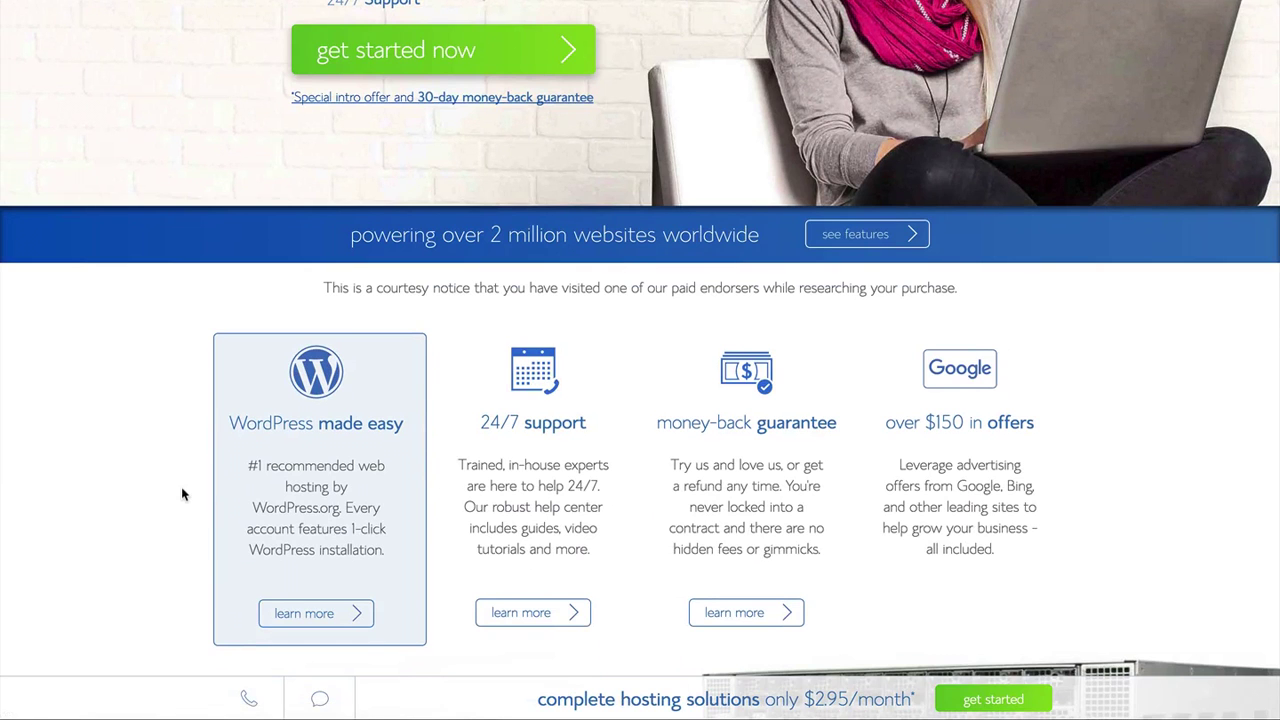
scroll(337, 440, up, 5)
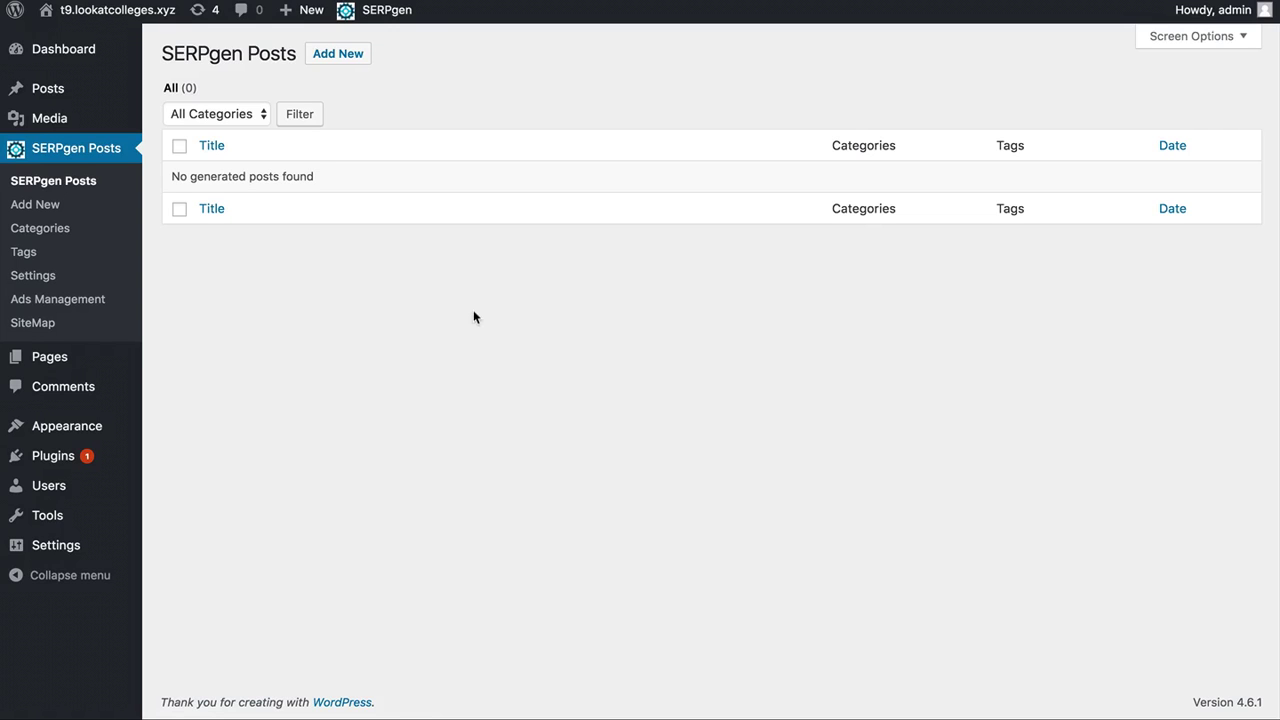
Start a new SERPgen generated post in WordPress and place the cursor in its content area
click(339, 56)
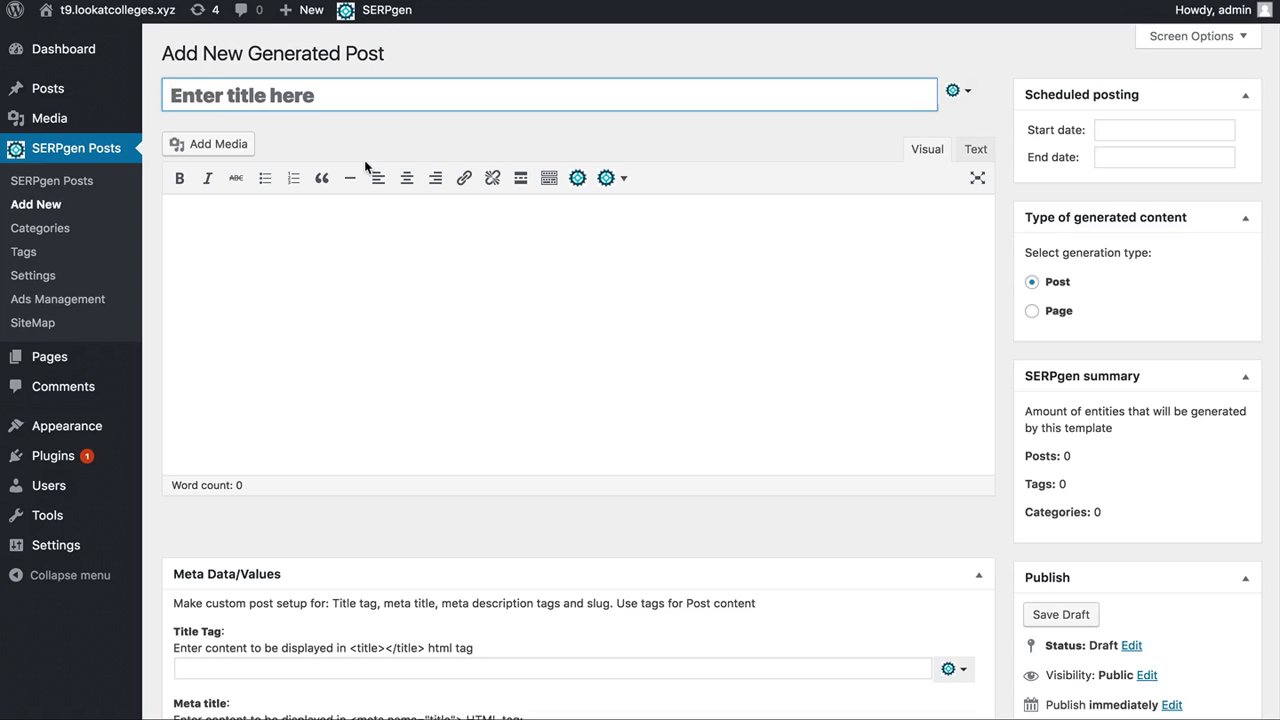
click(320, 297)
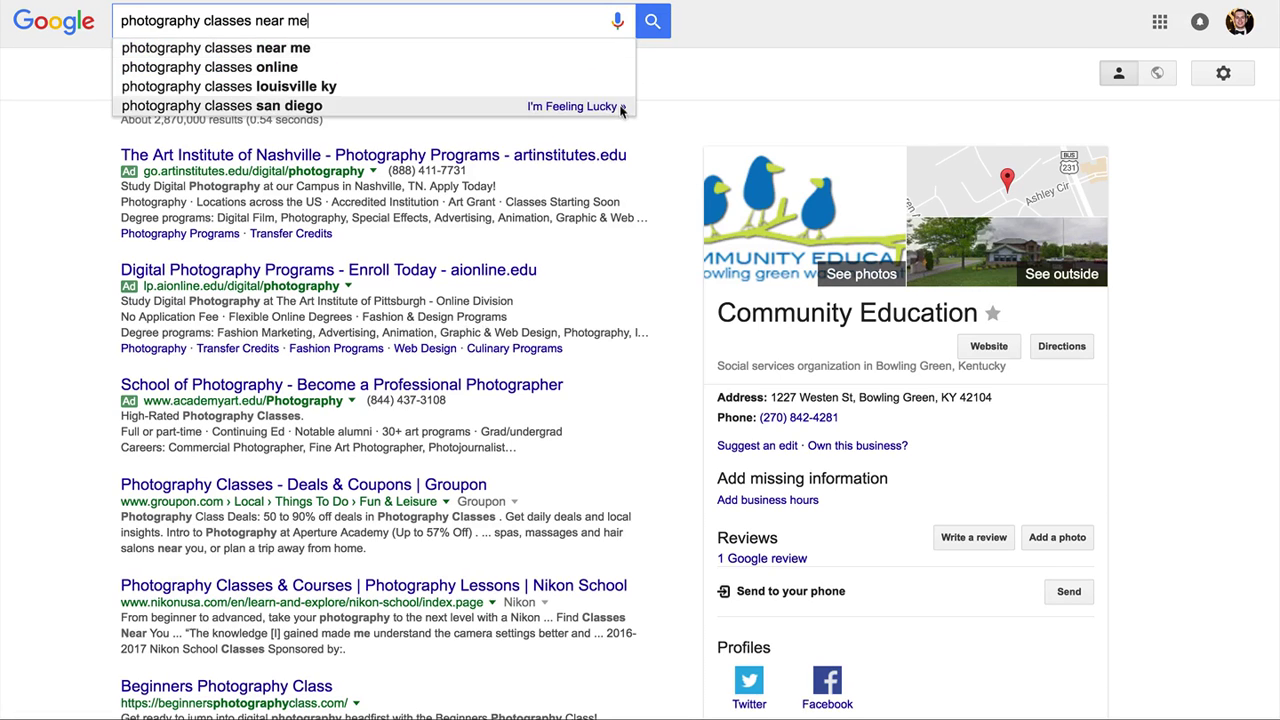
Search Google for "photography classes near me" and open the Beginners Photography Class website from the results
click(652, 21)
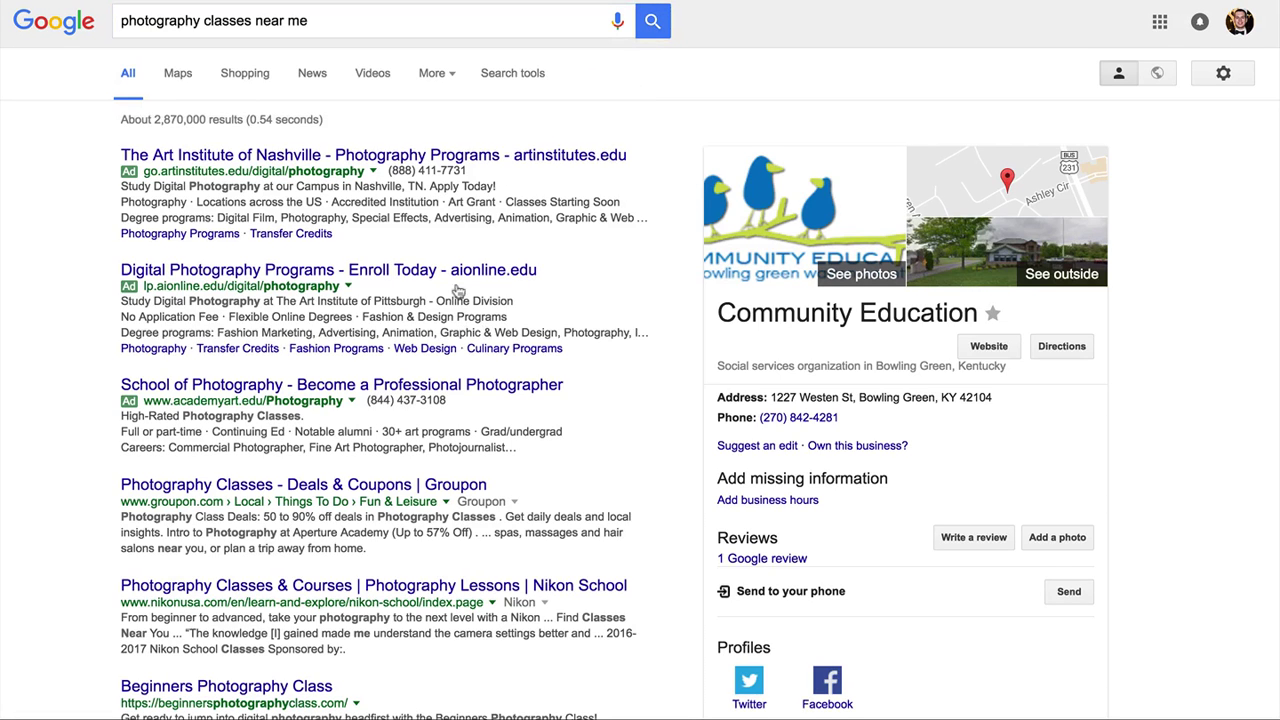
scroll(476, 436, down, 4)
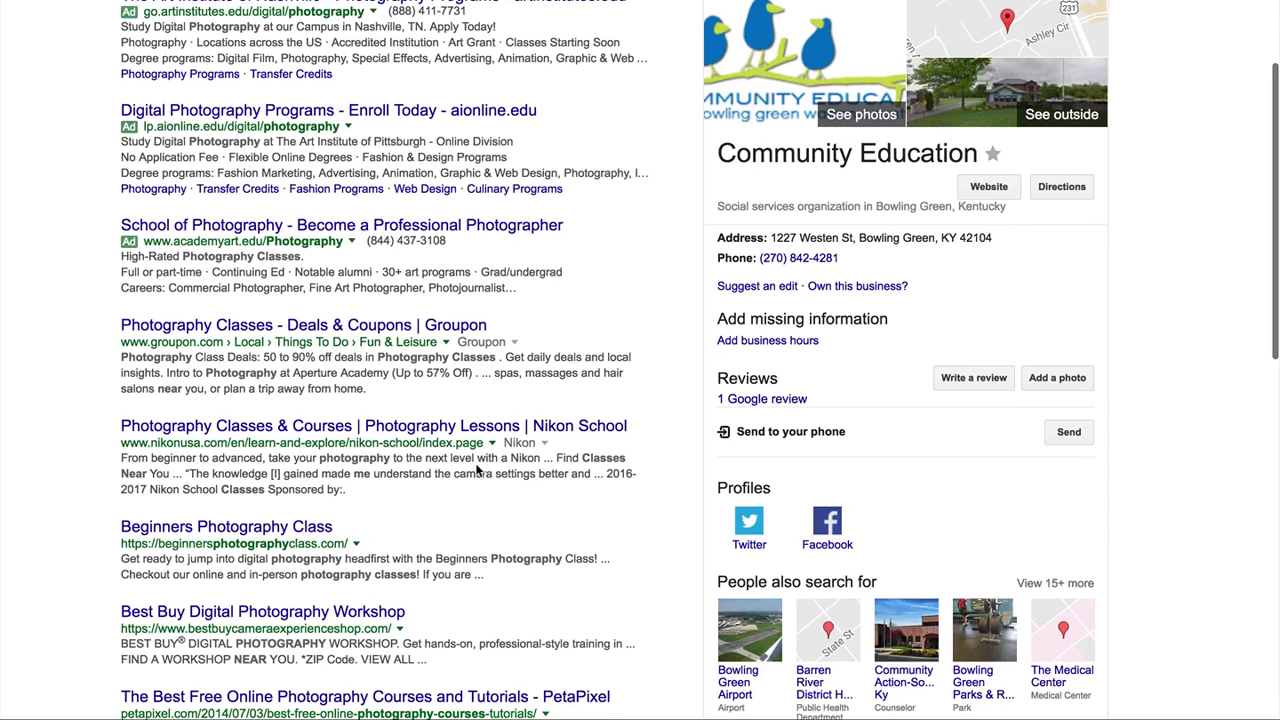
scroll(480, 470, down, 1)
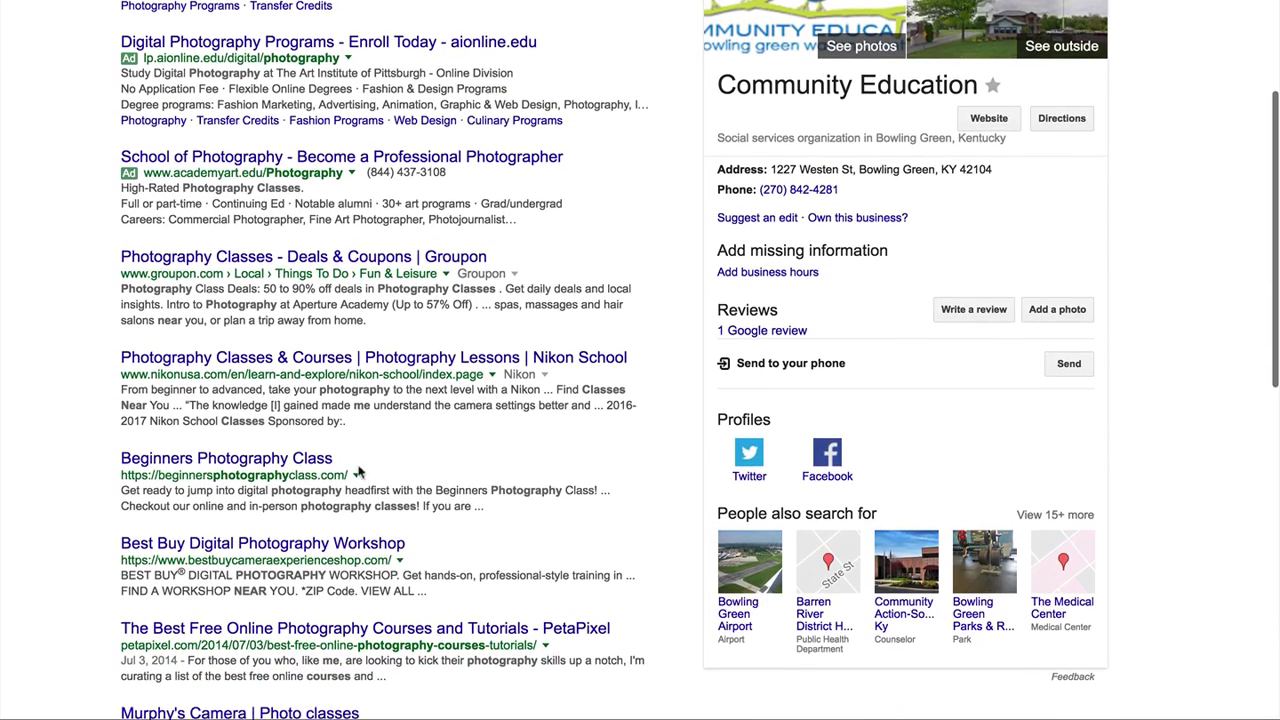
click(267, 465)
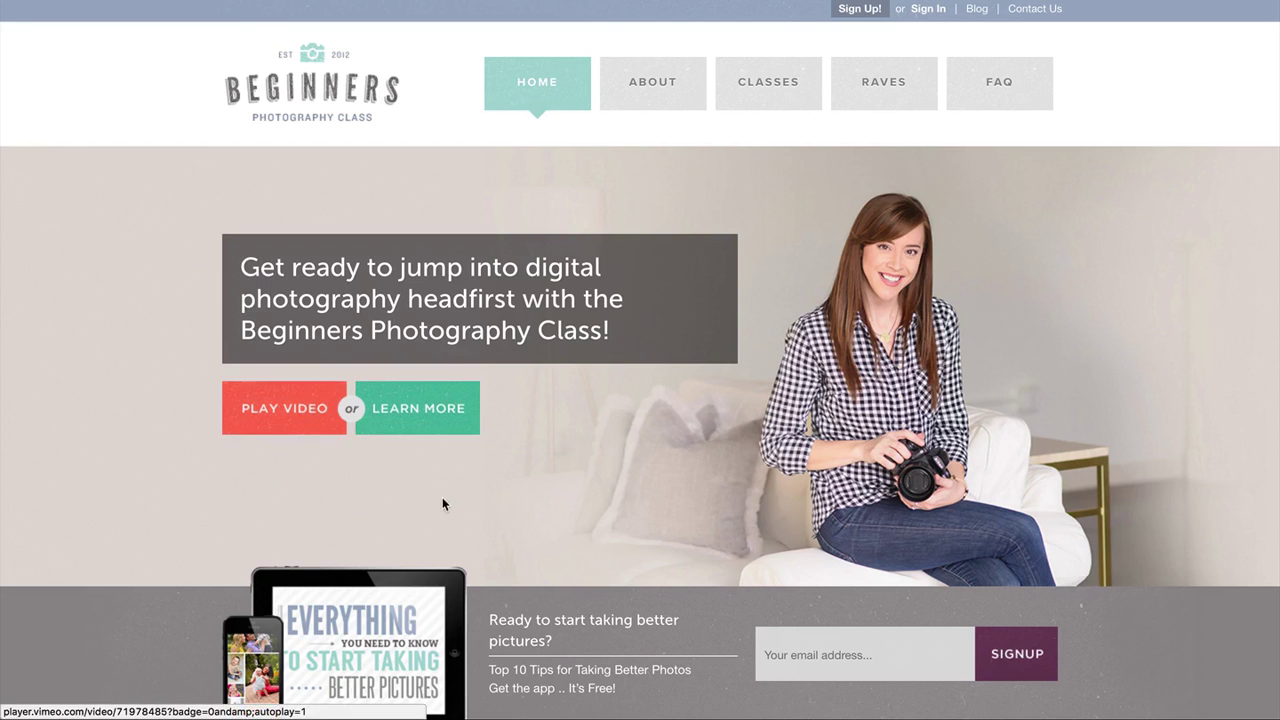
Copy the techno-jargon heading and its paragraph from the website into the WordPress post's content and start a new line below
scroll(490, 533, down, 2)
scroll(490, 539, down, 4)
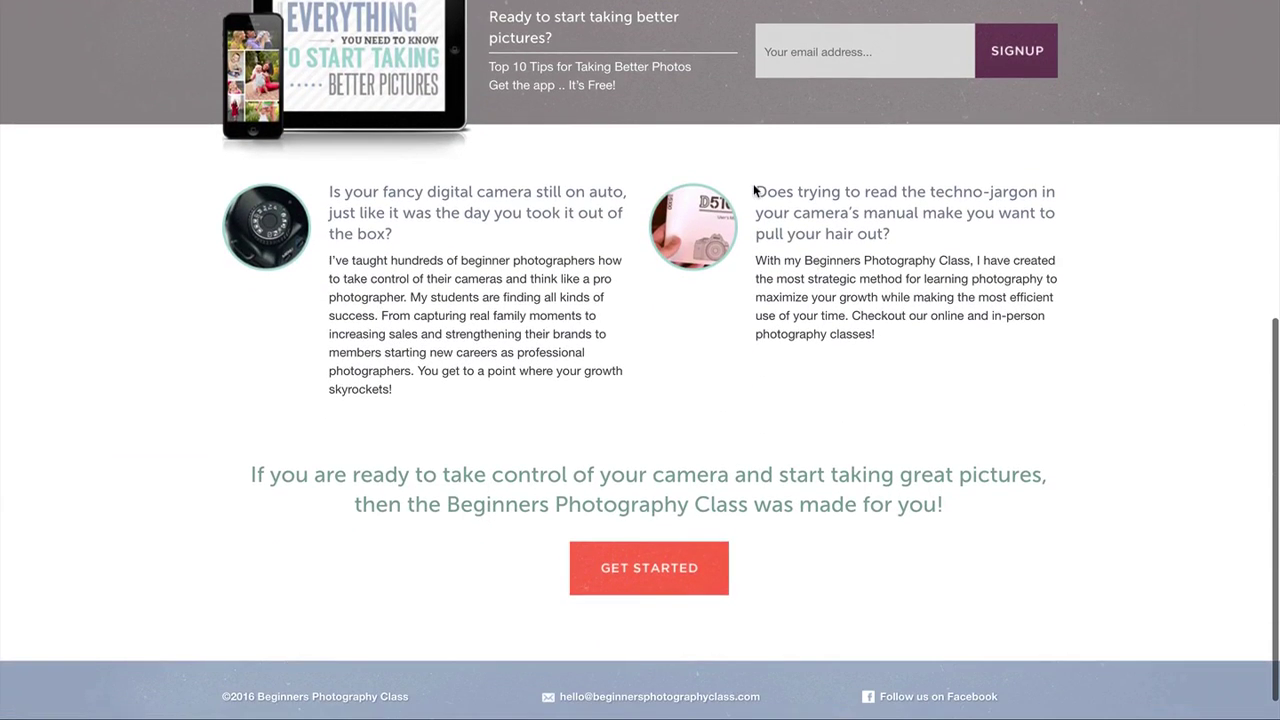
drag(756, 190, 880, 331)
key(super+c)
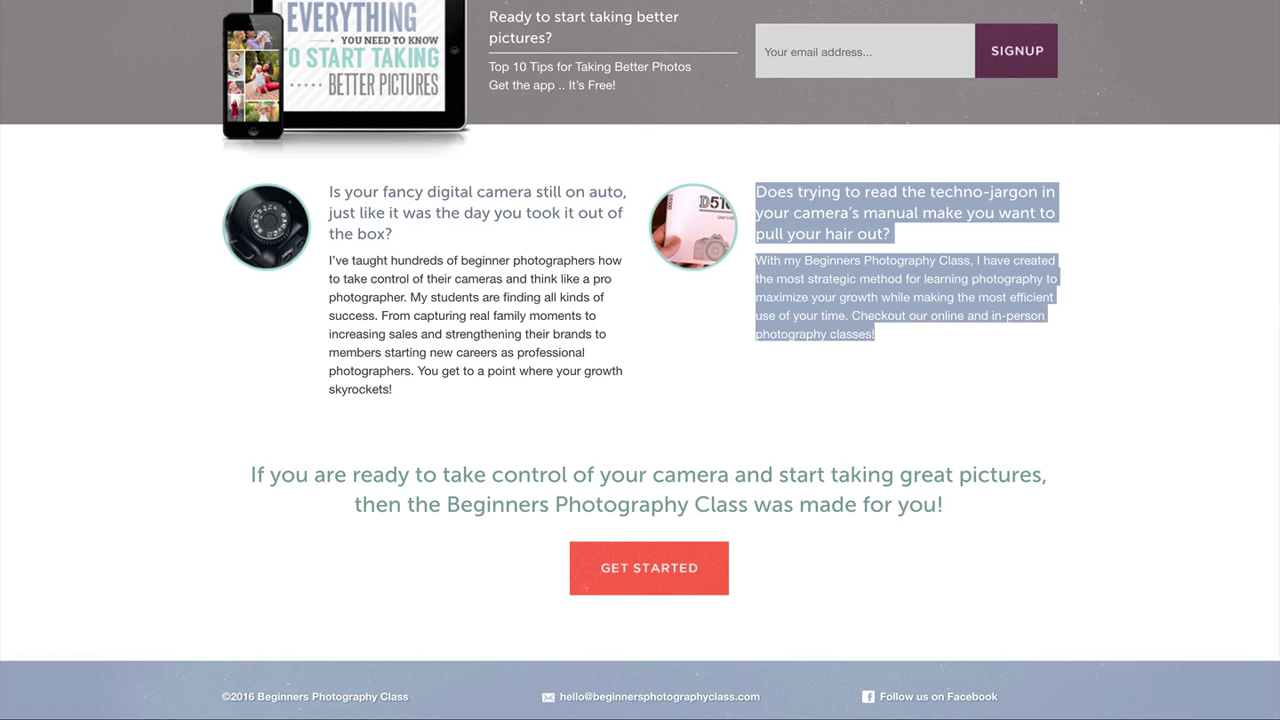
key(super+Tab)
key(super+v)
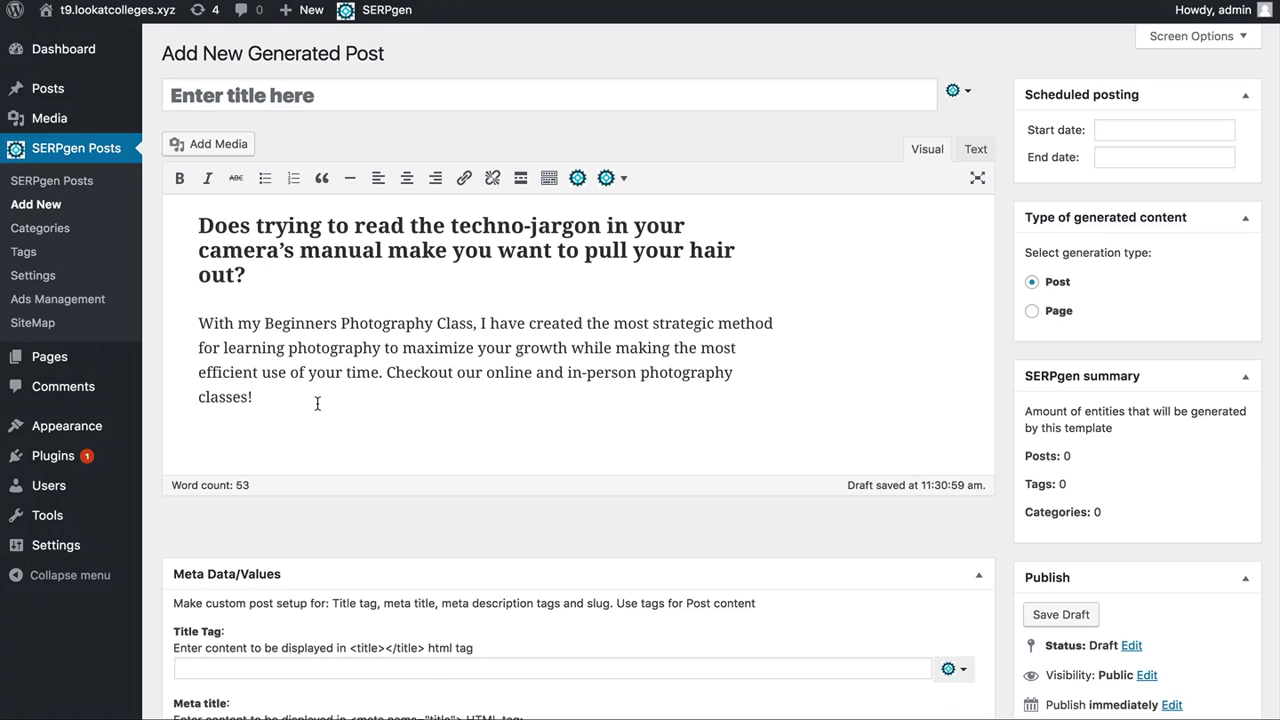
key(Return)
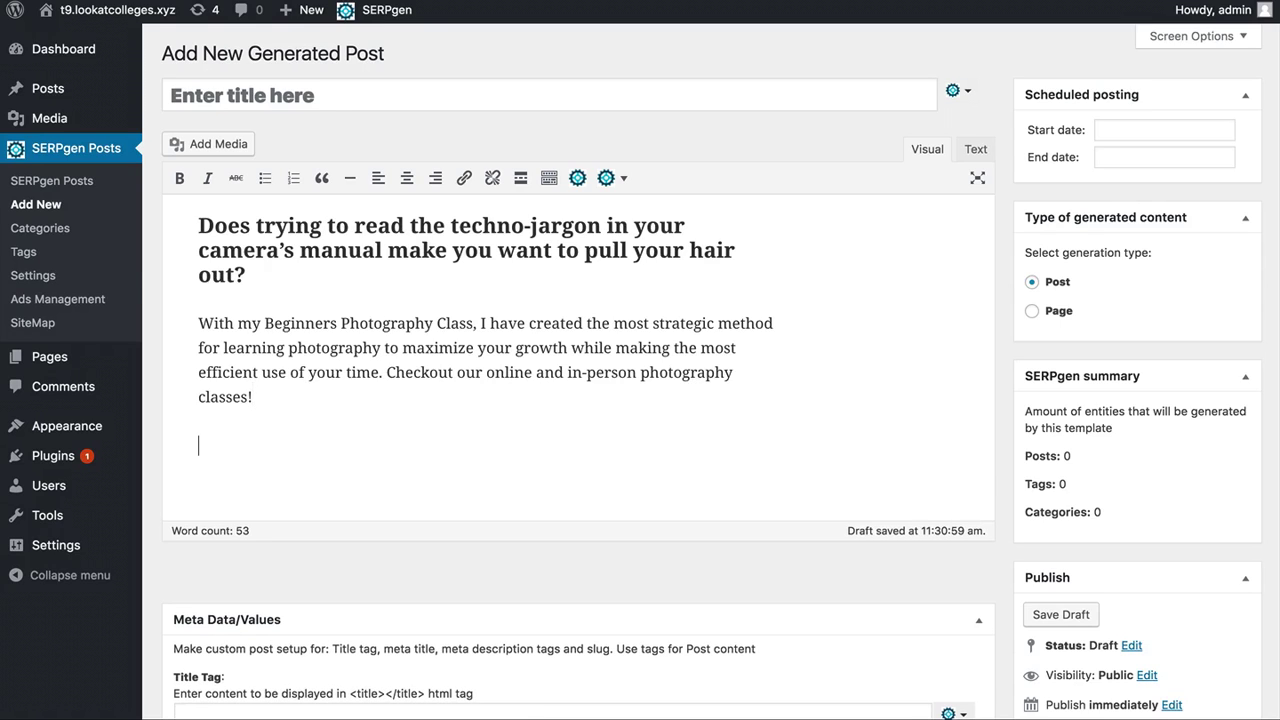
Insert a random YouTube video shortcode with "photography class" as keyword, title and caption, 300 px wide and 300 px high
click(577, 181)
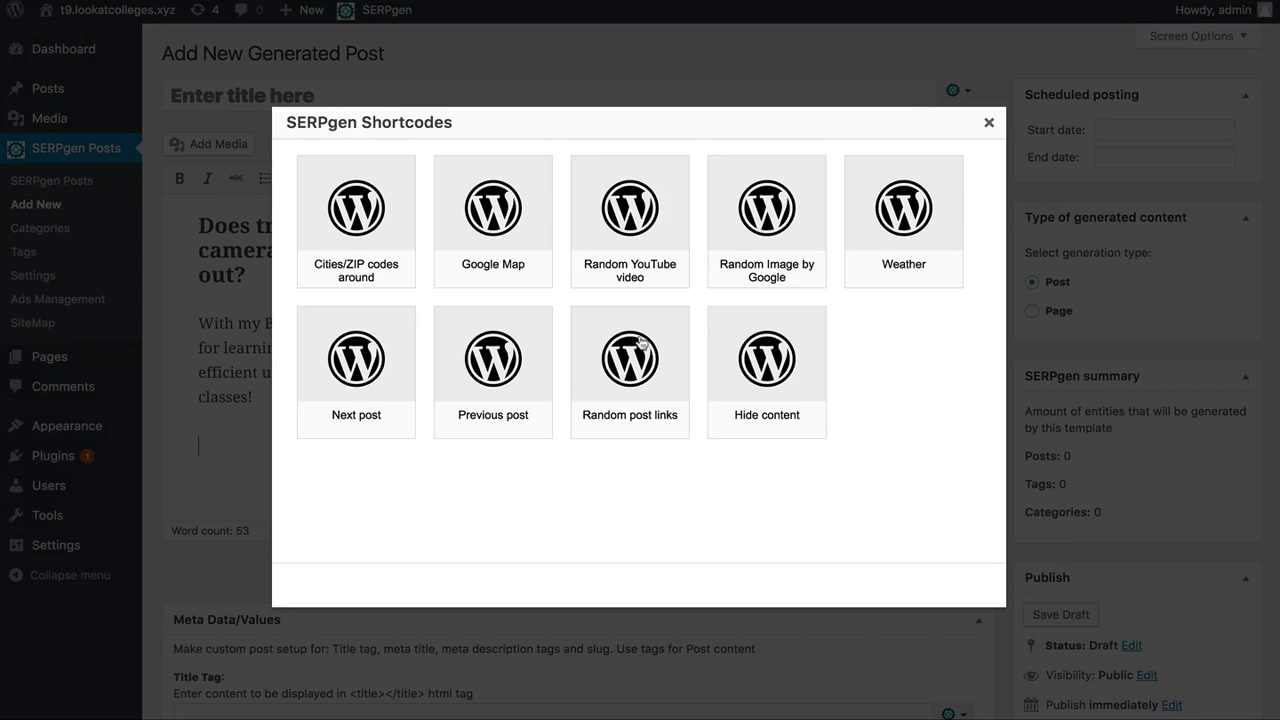
click(625, 232)
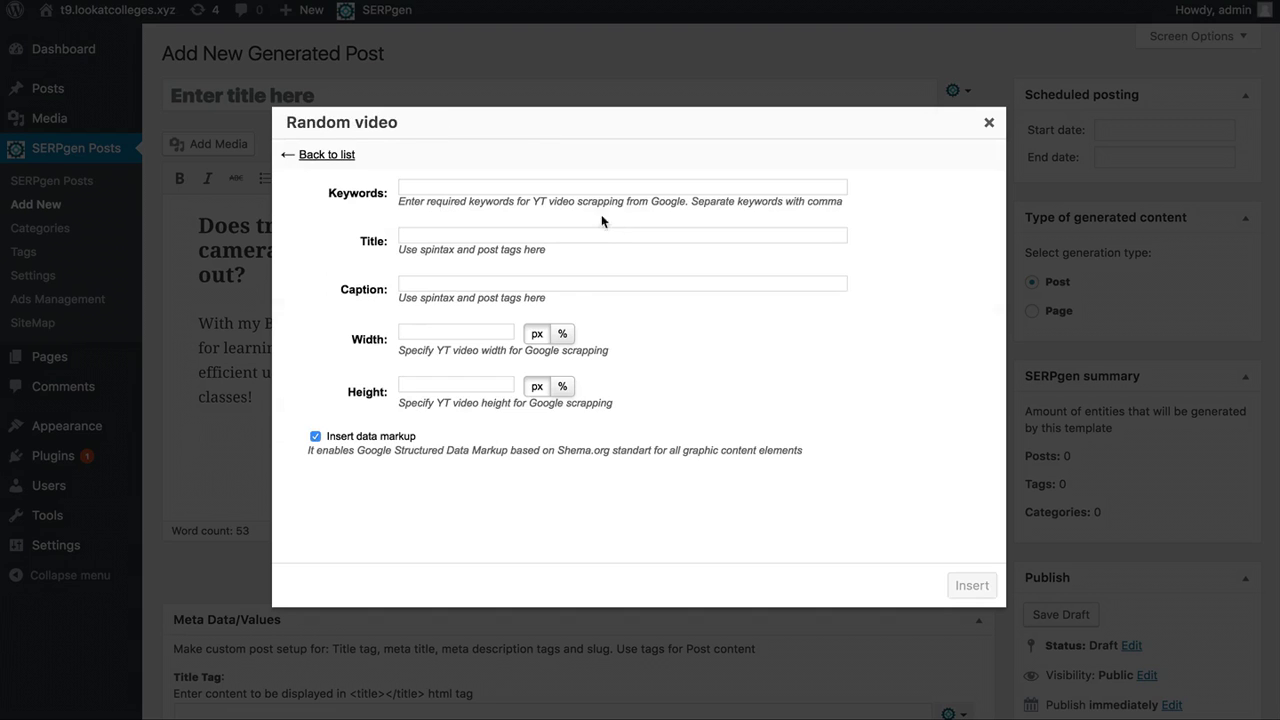
click(532, 188)
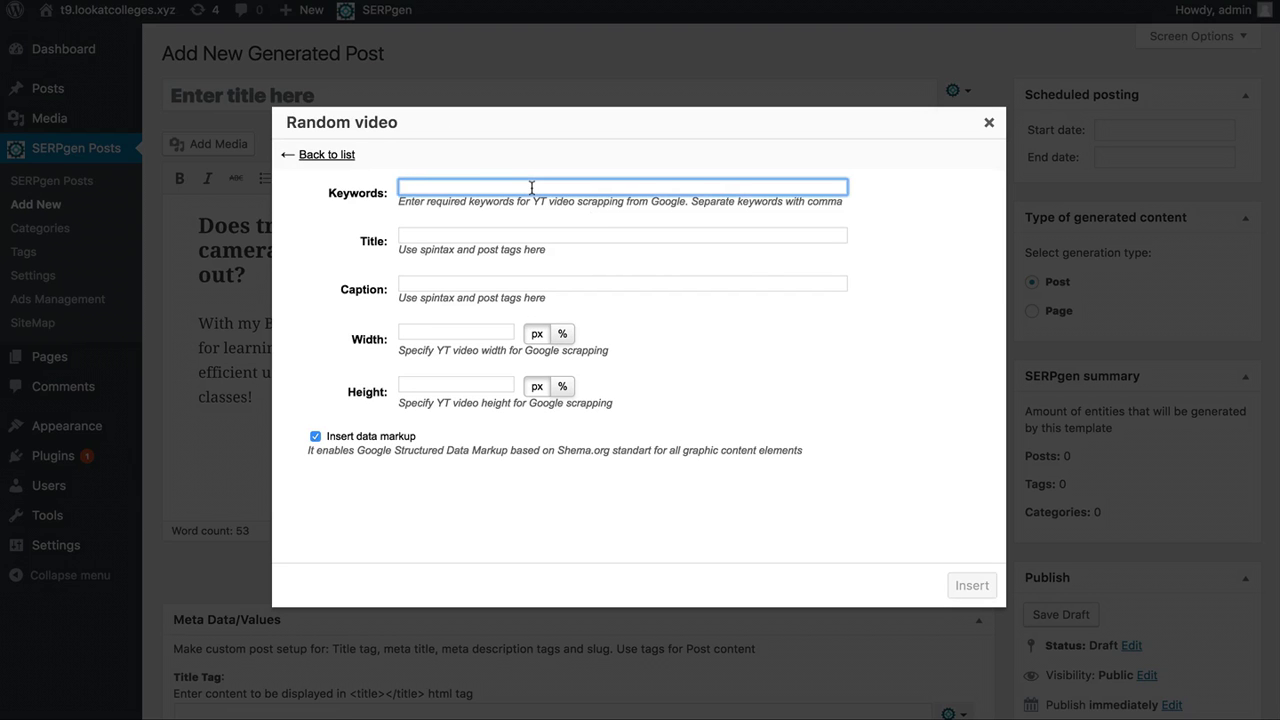
text(photography class)
double_click(486, 186)
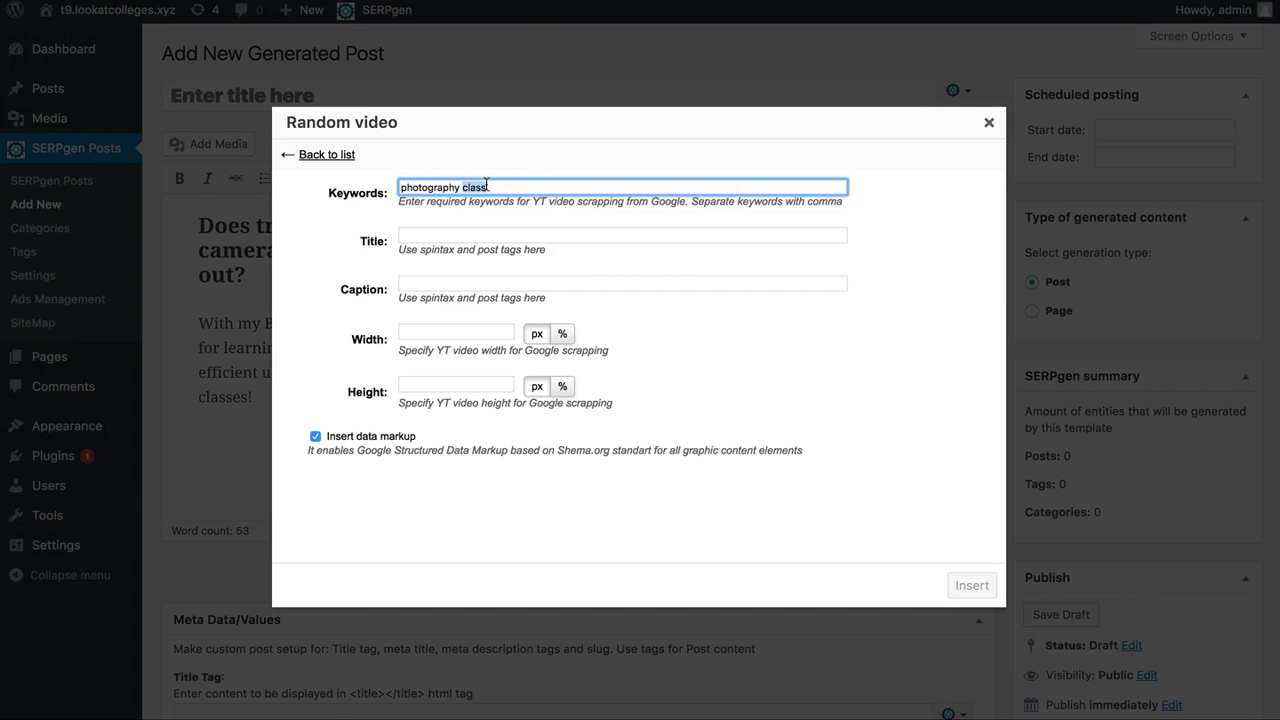
key(ctrl+a)
key(ctrl+c)
click(516, 186)
key(Return)
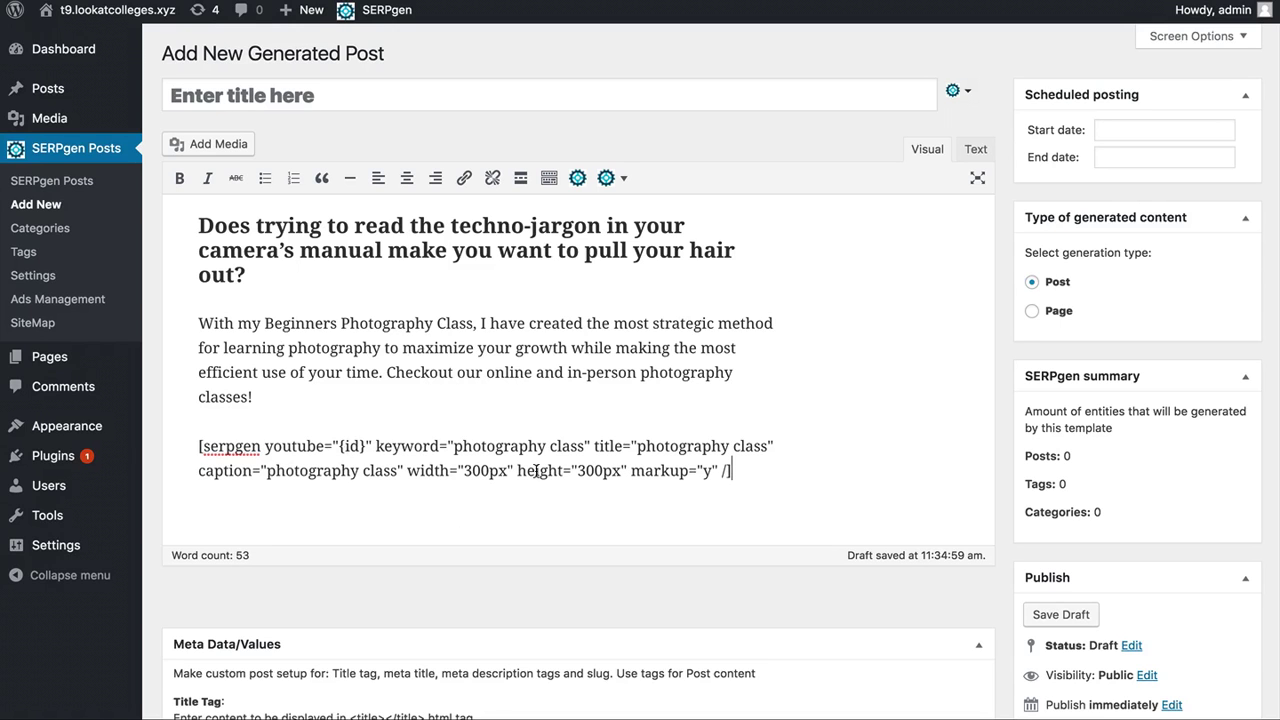
Start a random Google image shortcode on a new line, with "photography class" as its keywords, alt text, title and caption
key(Return)
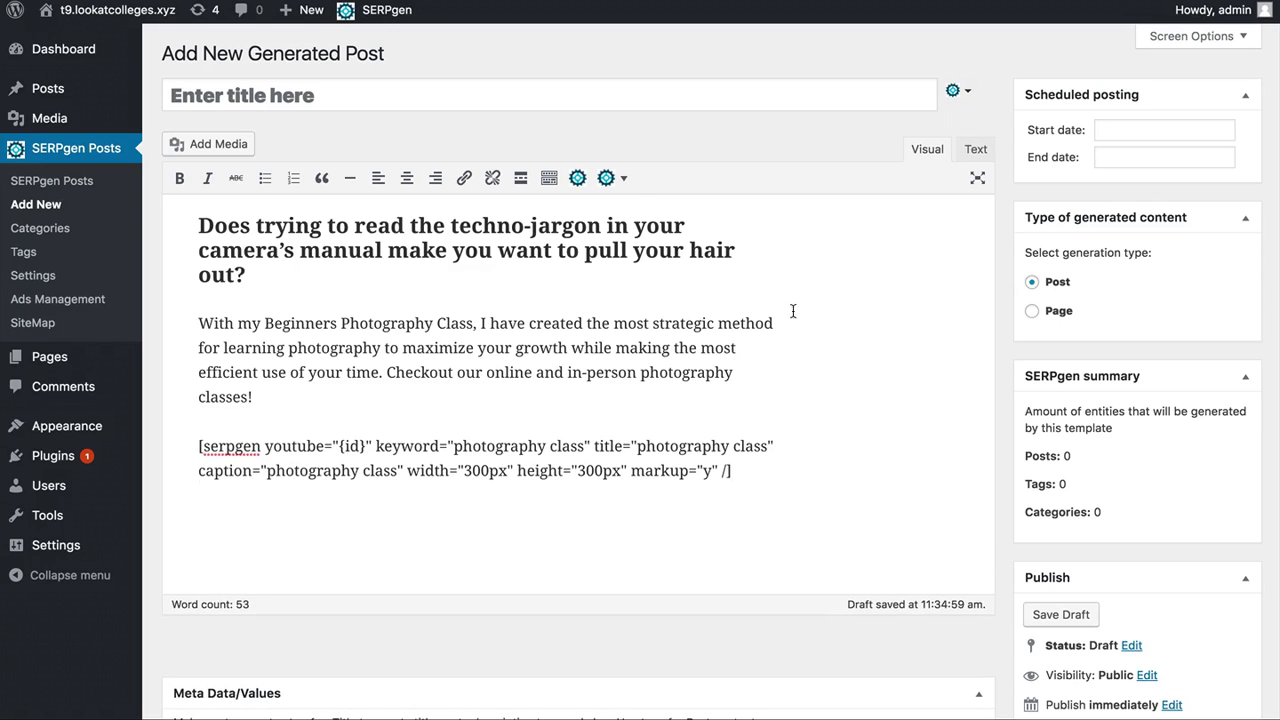
click(578, 178)
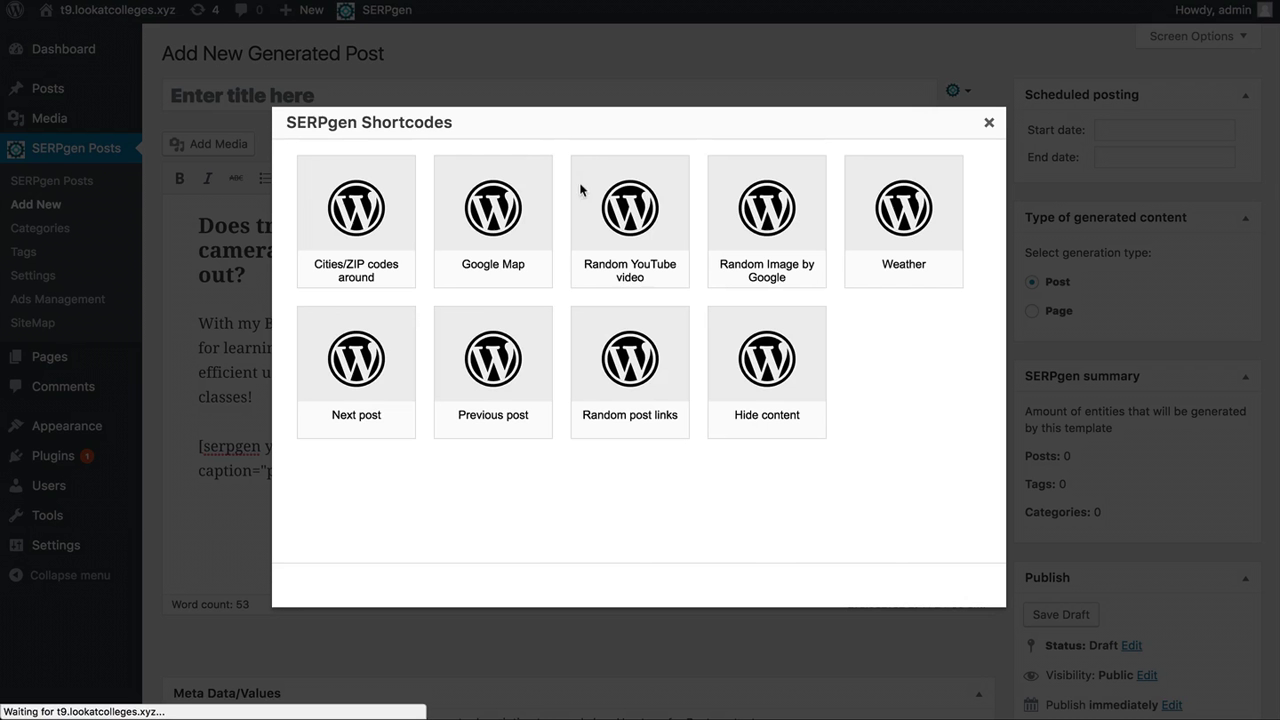
click(767, 213)
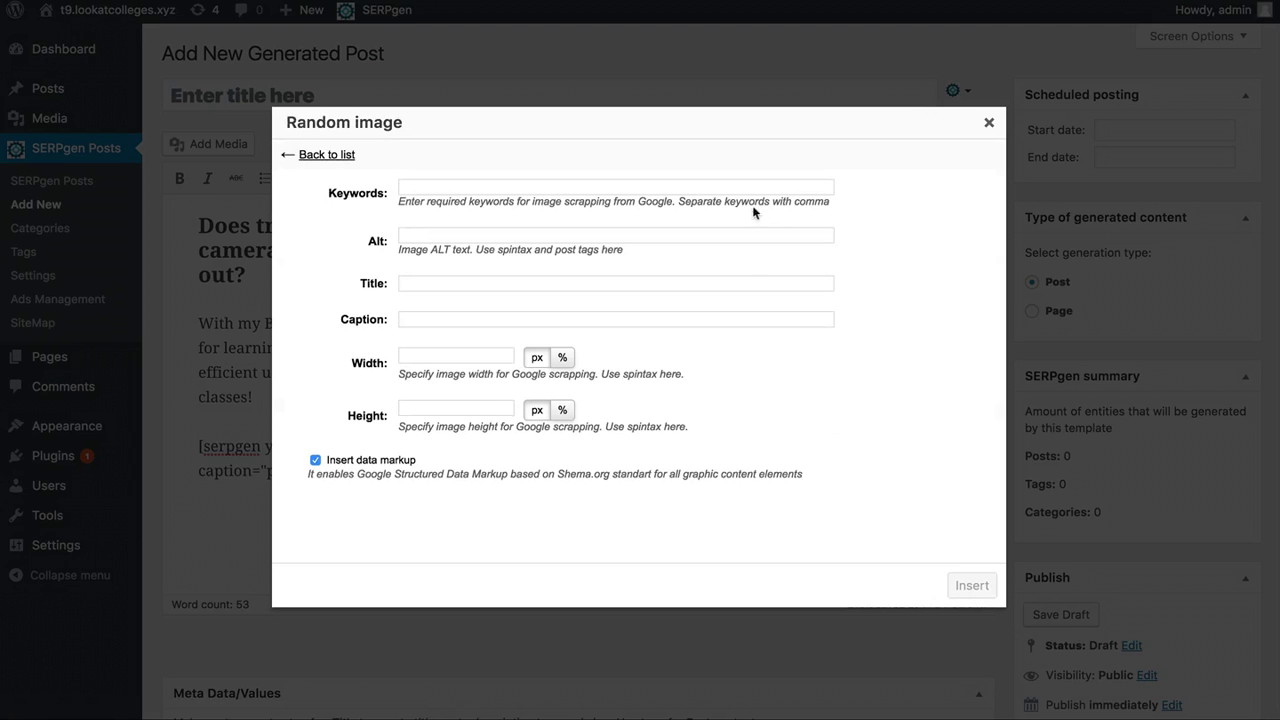
click(460, 190)
key(ctrl+v)
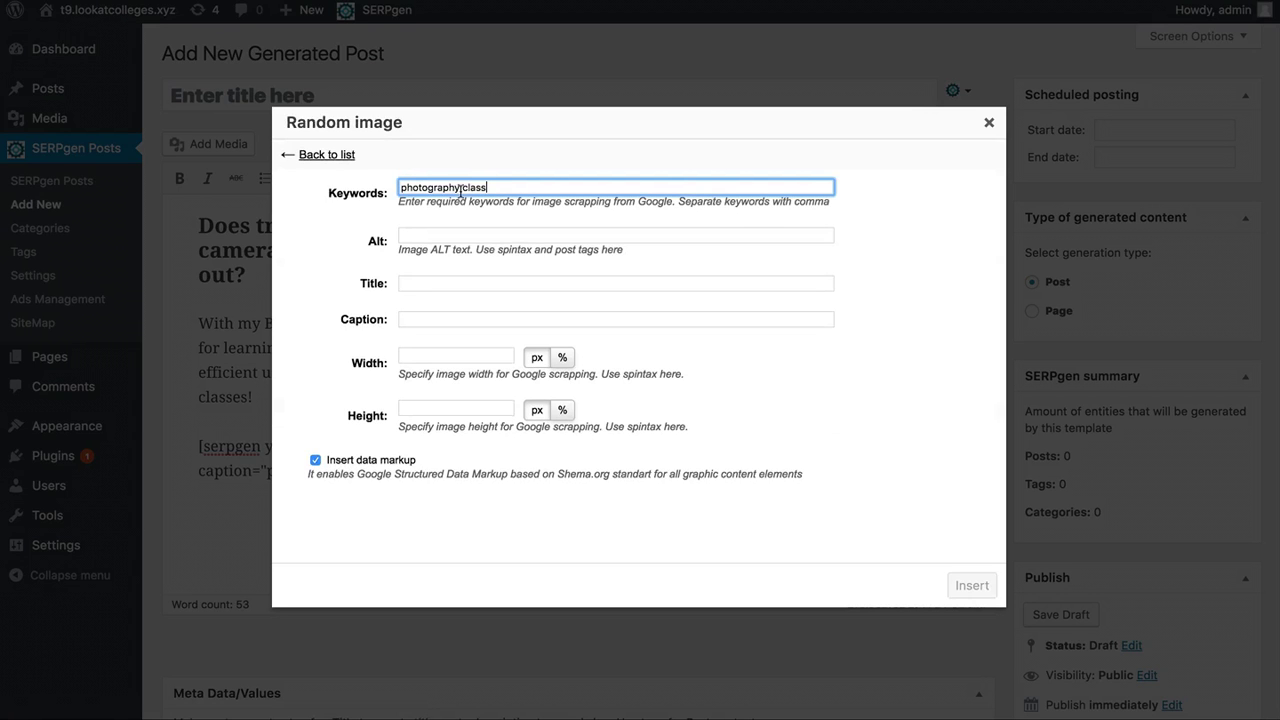
click(452, 235)
key(ctrl+v)
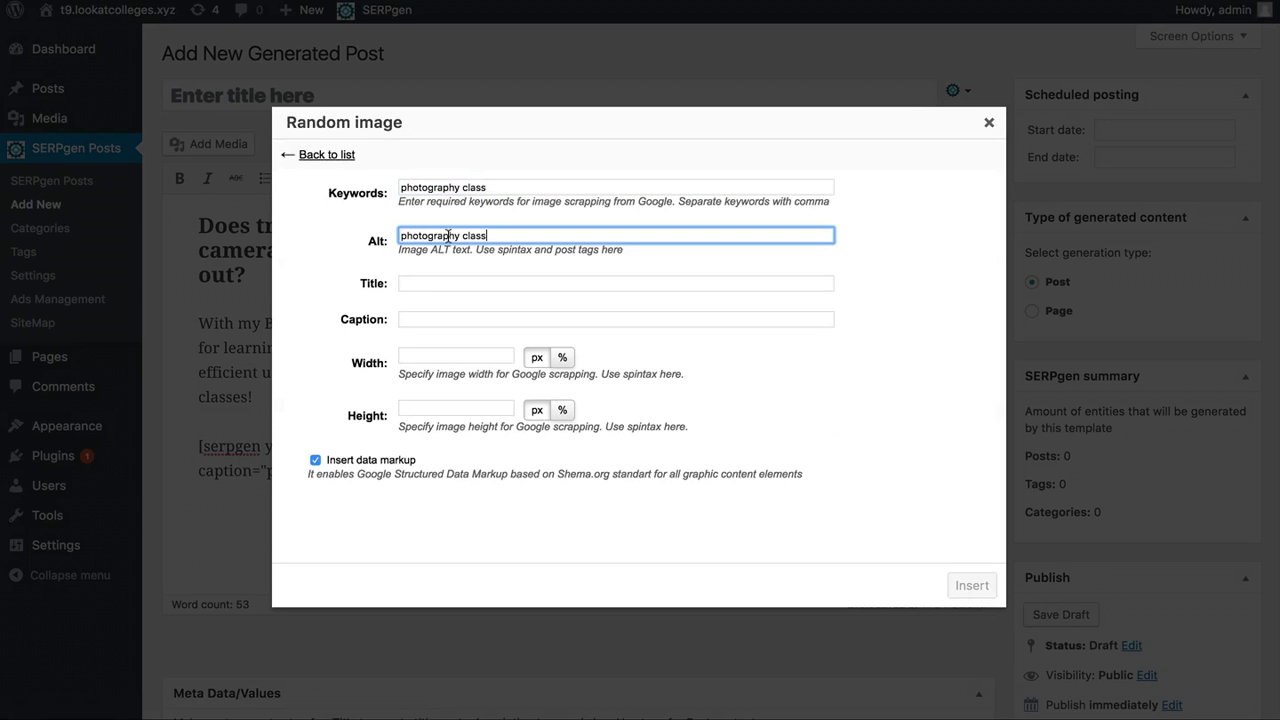
click(435, 282)
key(ctrl+v)
click(432, 319)
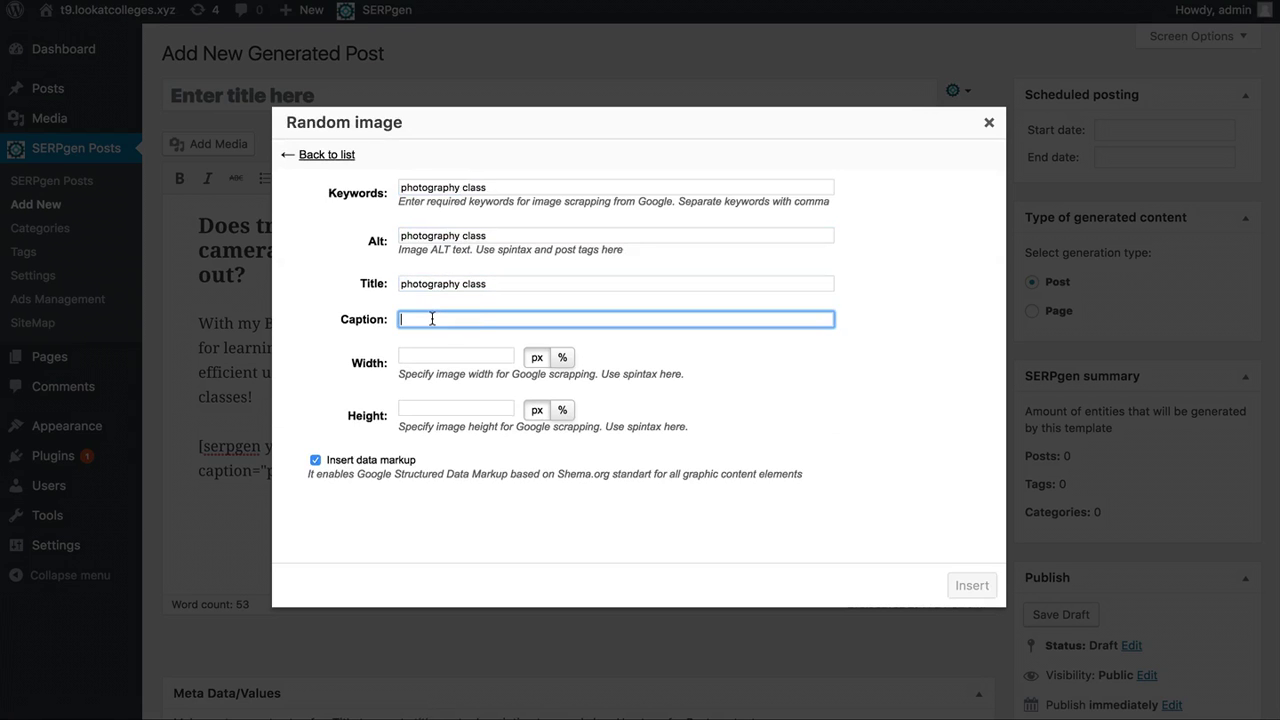
key(ctrl+v)
Set the random image's width and height to 500 px and insert its shortcode into the post
click(432, 356)
text(500)
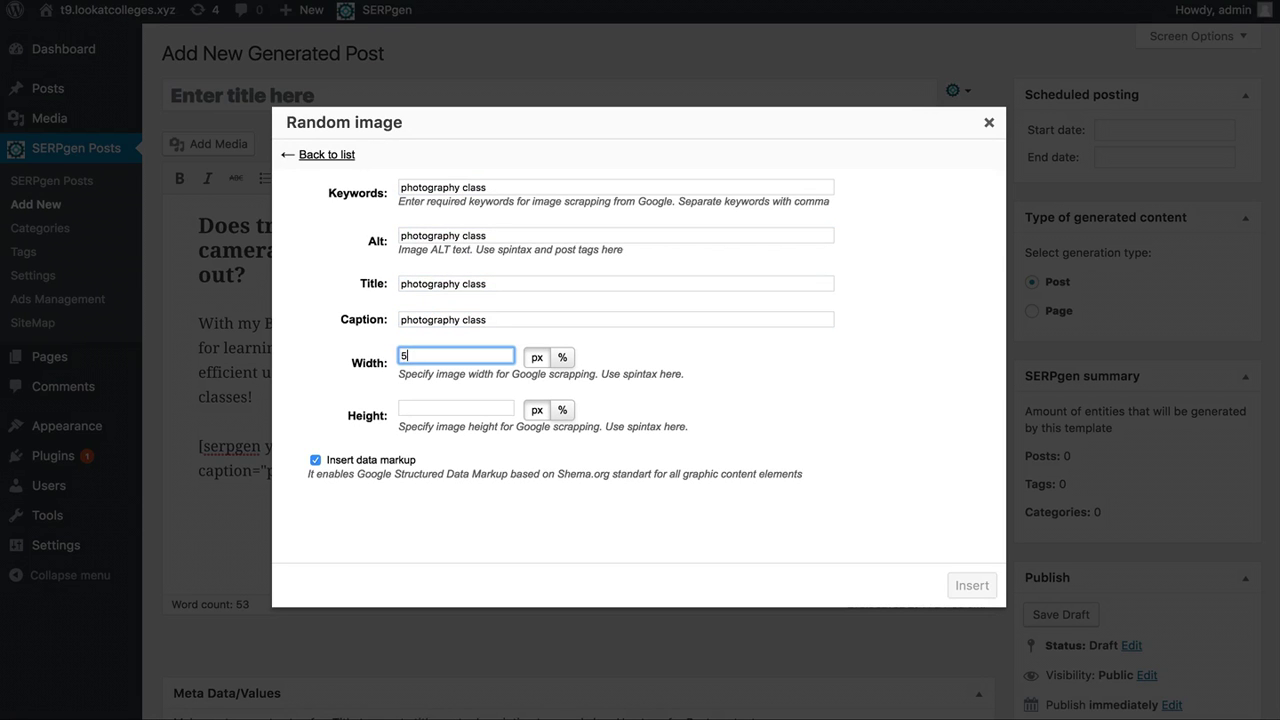
key(Tab)
text(500)
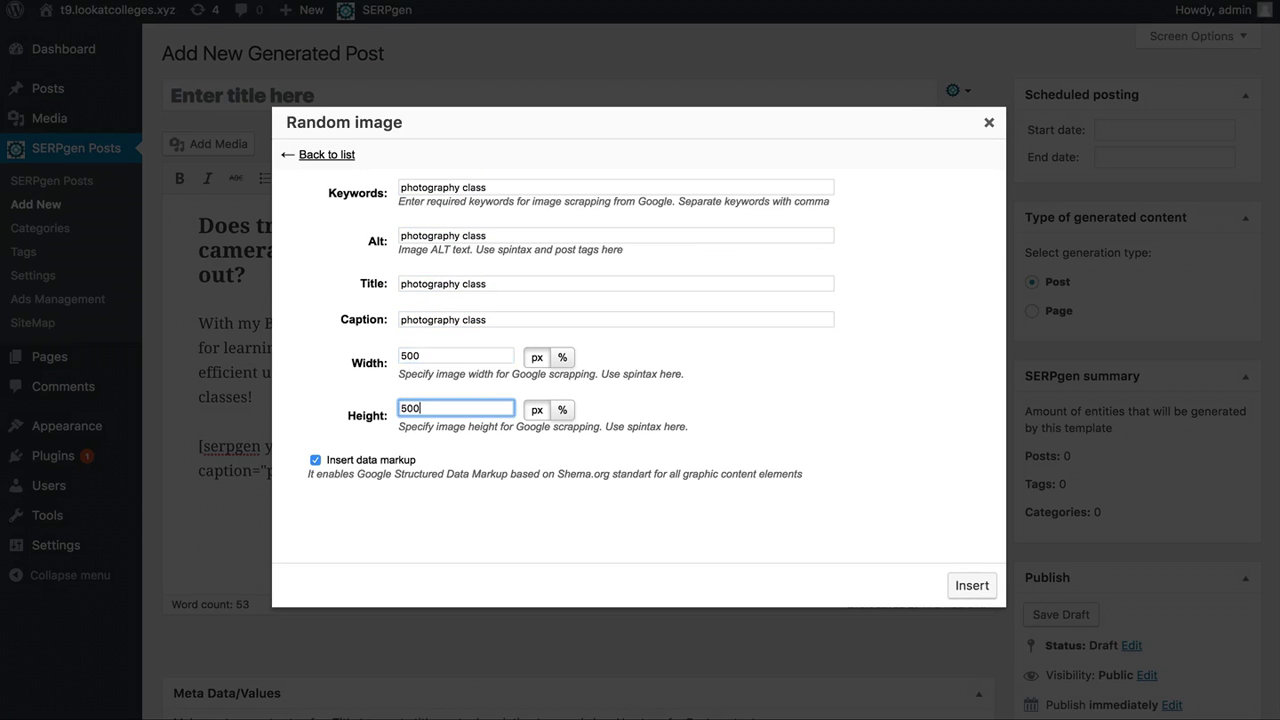
click(962, 588)
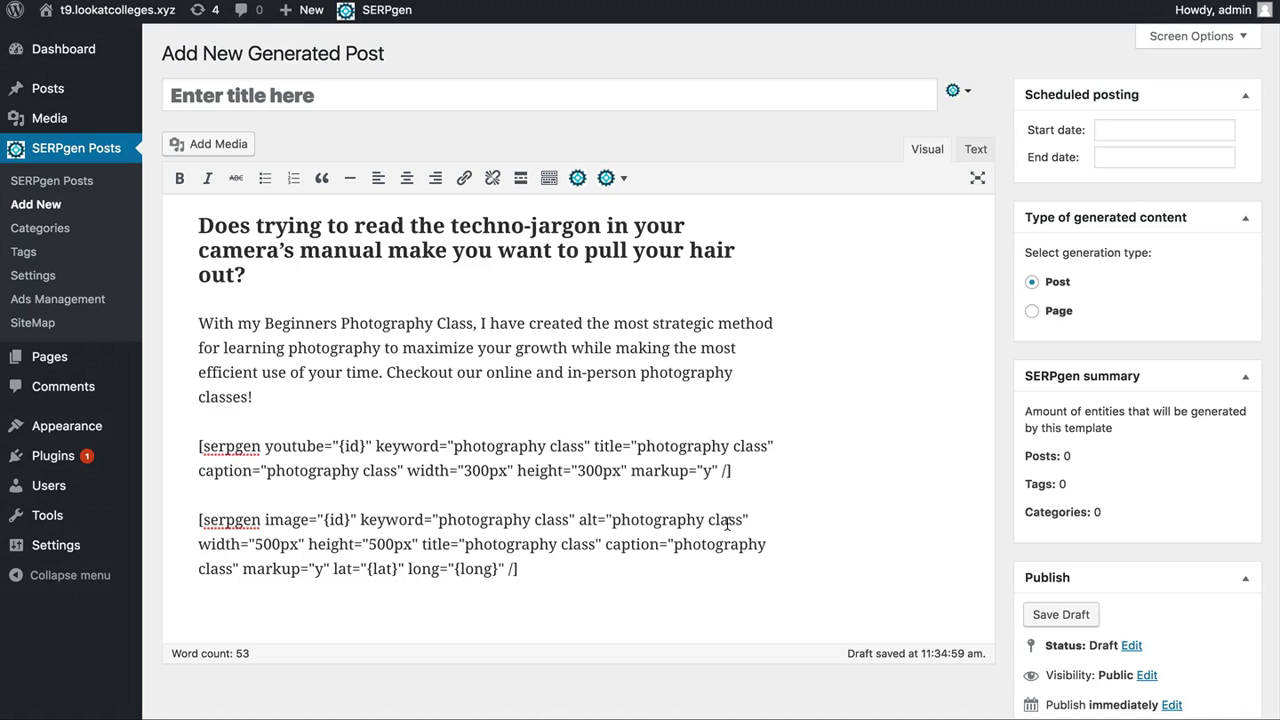
Add the {zip} location variable as a tag of the generated post
scroll(768, 536, down, 5)
scroll(771, 538, down, 2)
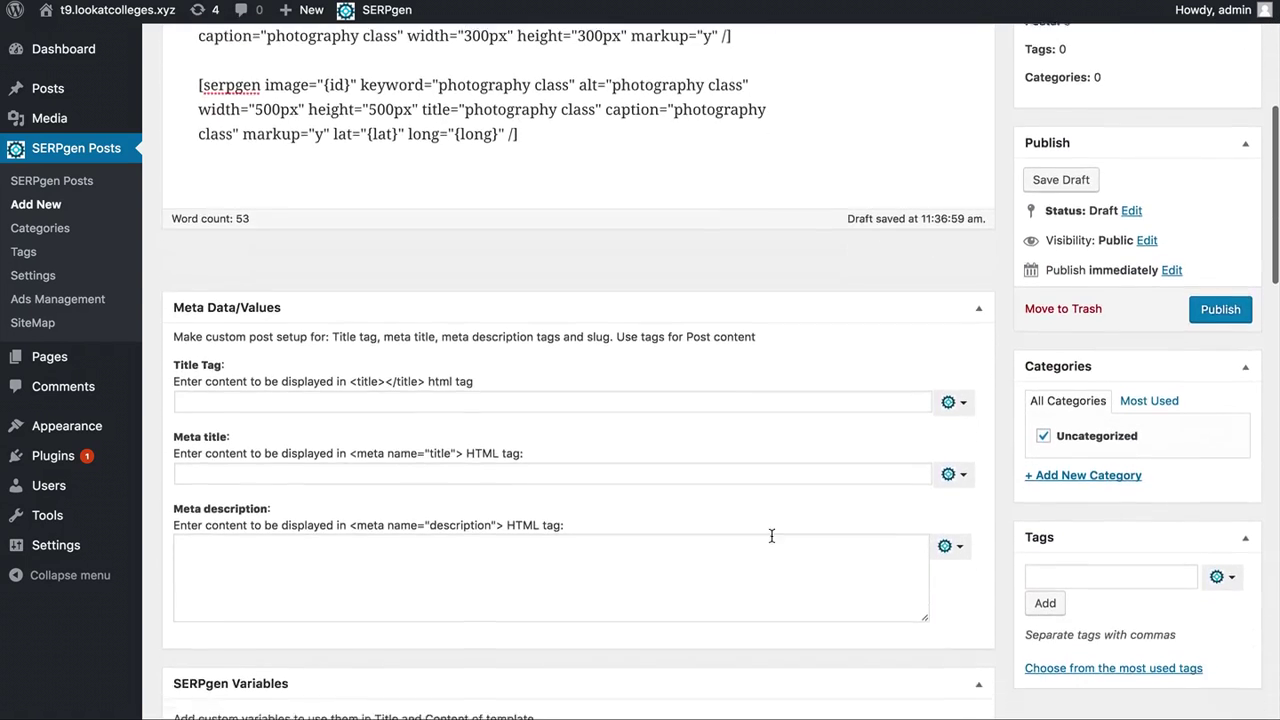
click(1064, 545)
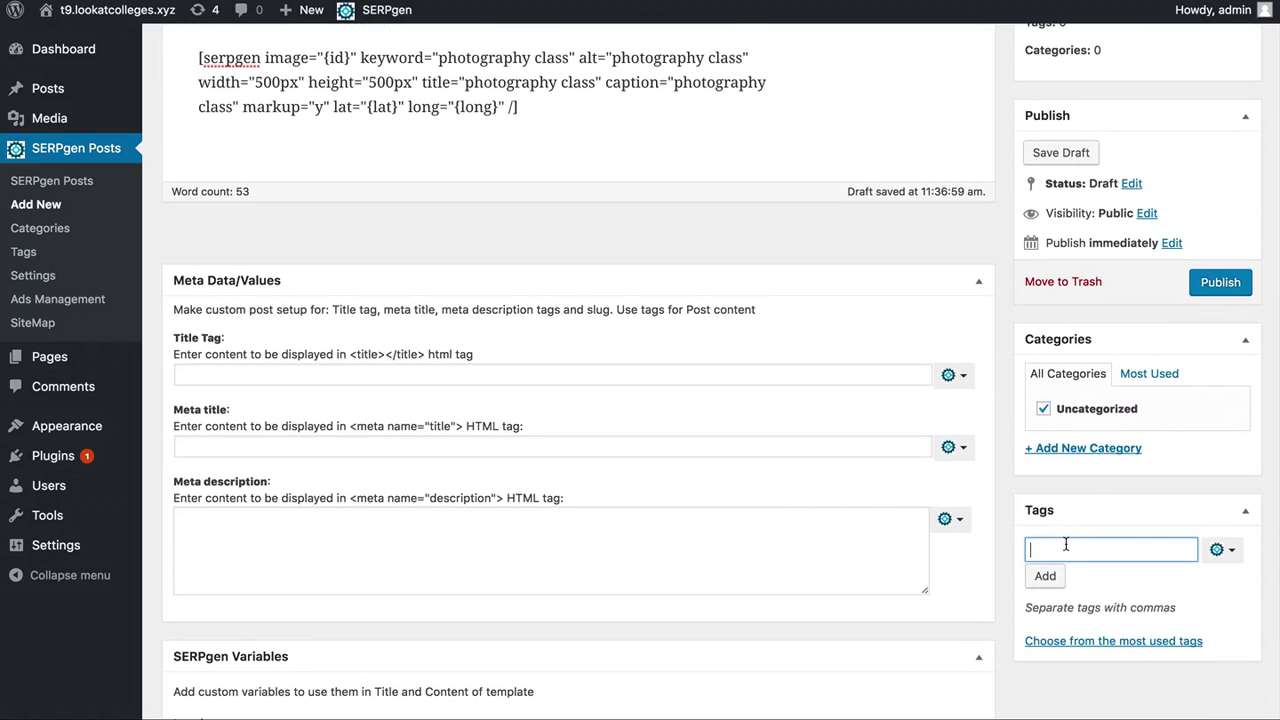
scroll(1105, 560, down, 1)
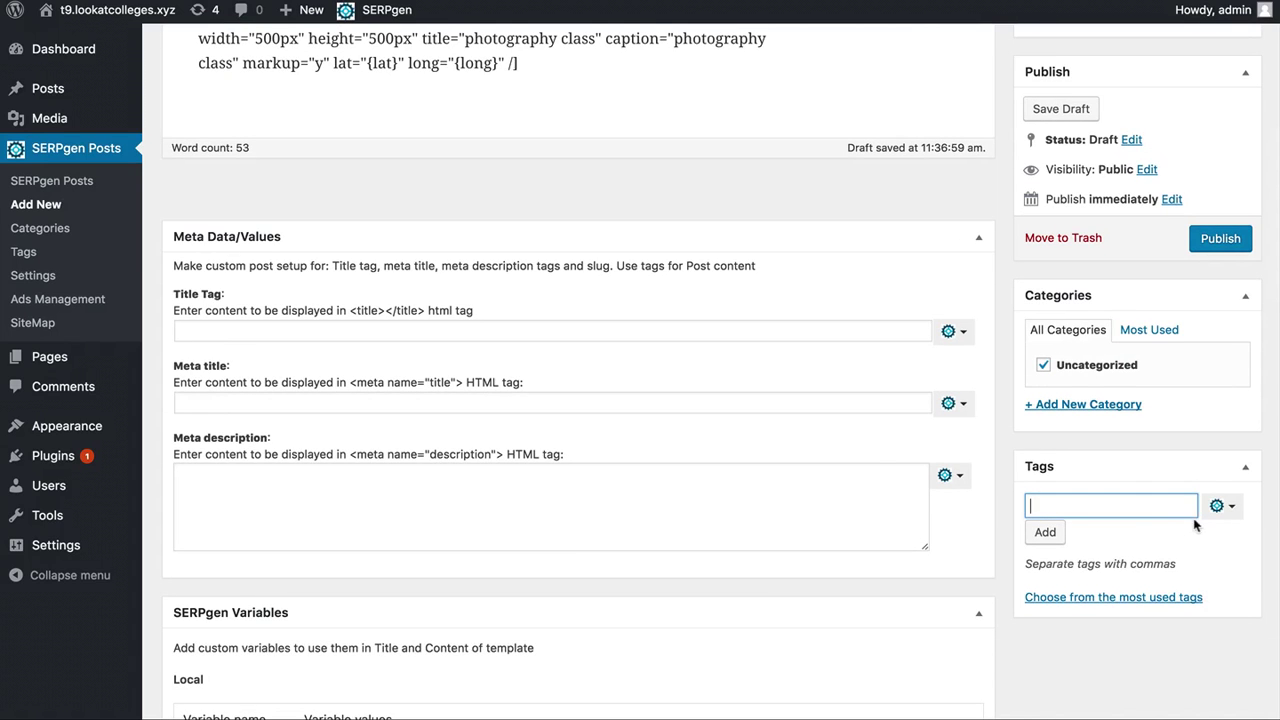
click(1219, 507)
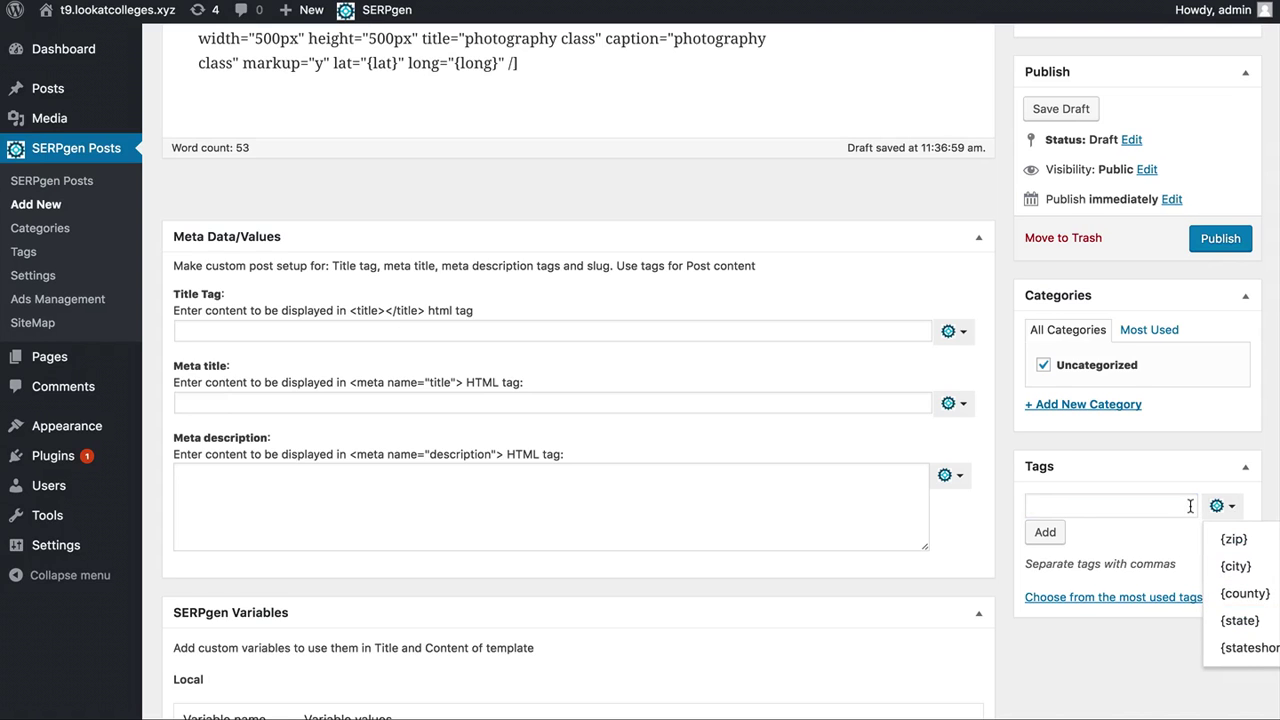
scroll(1190, 506, down, 1)
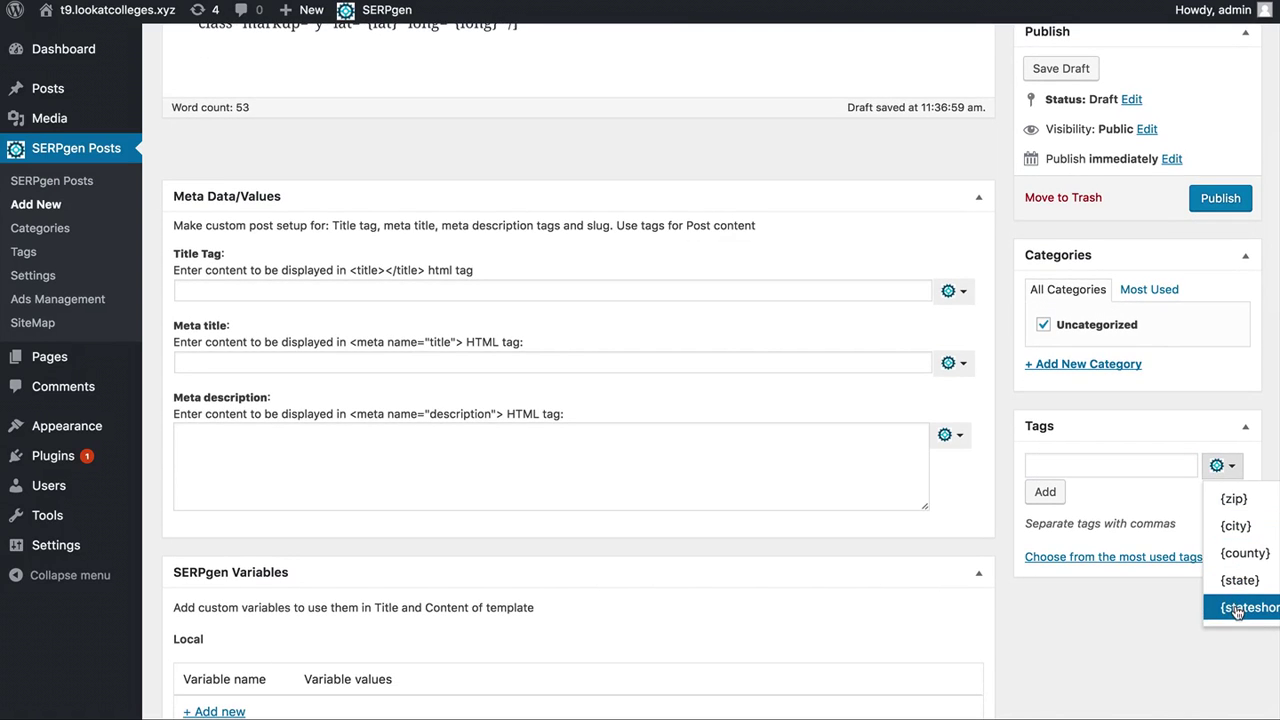
click(1237, 511)
click(1044, 491)
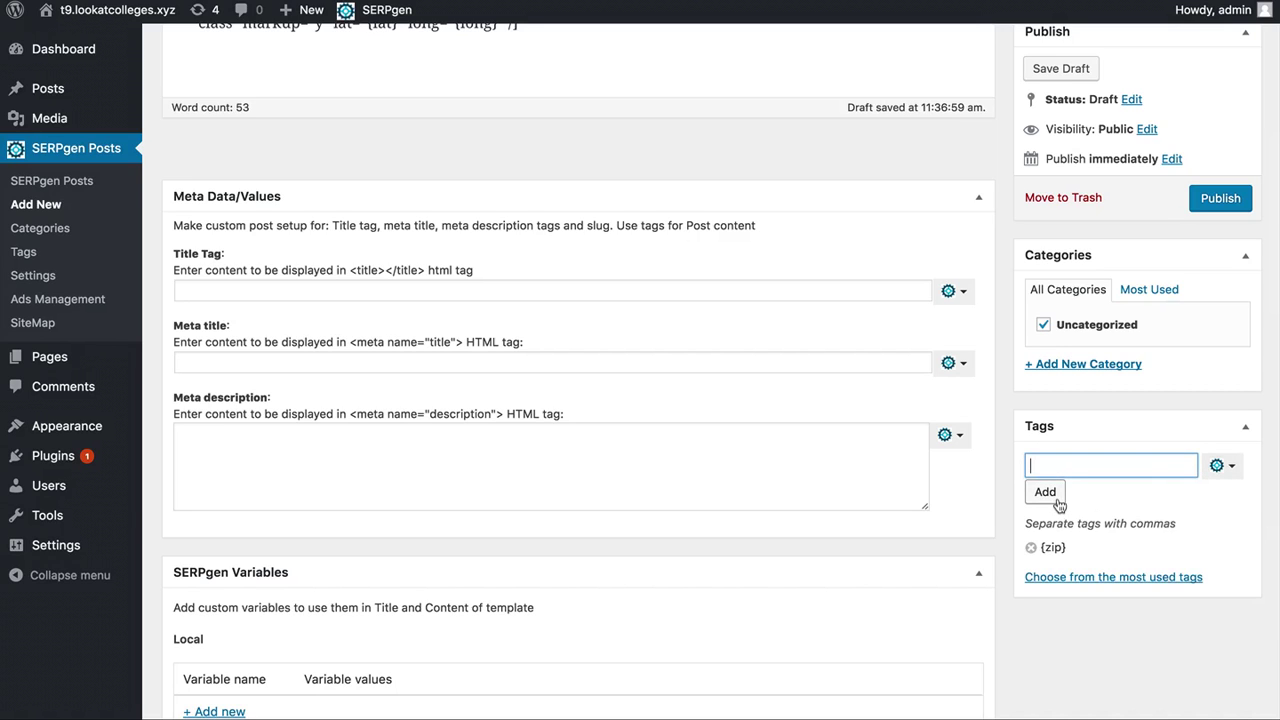
Add the {city} and {county} variables as two further separate post tags
click(1216, 466)
click(1237, 526)
click(1044, 491)
click(1216, 466)
click(1237, 541)
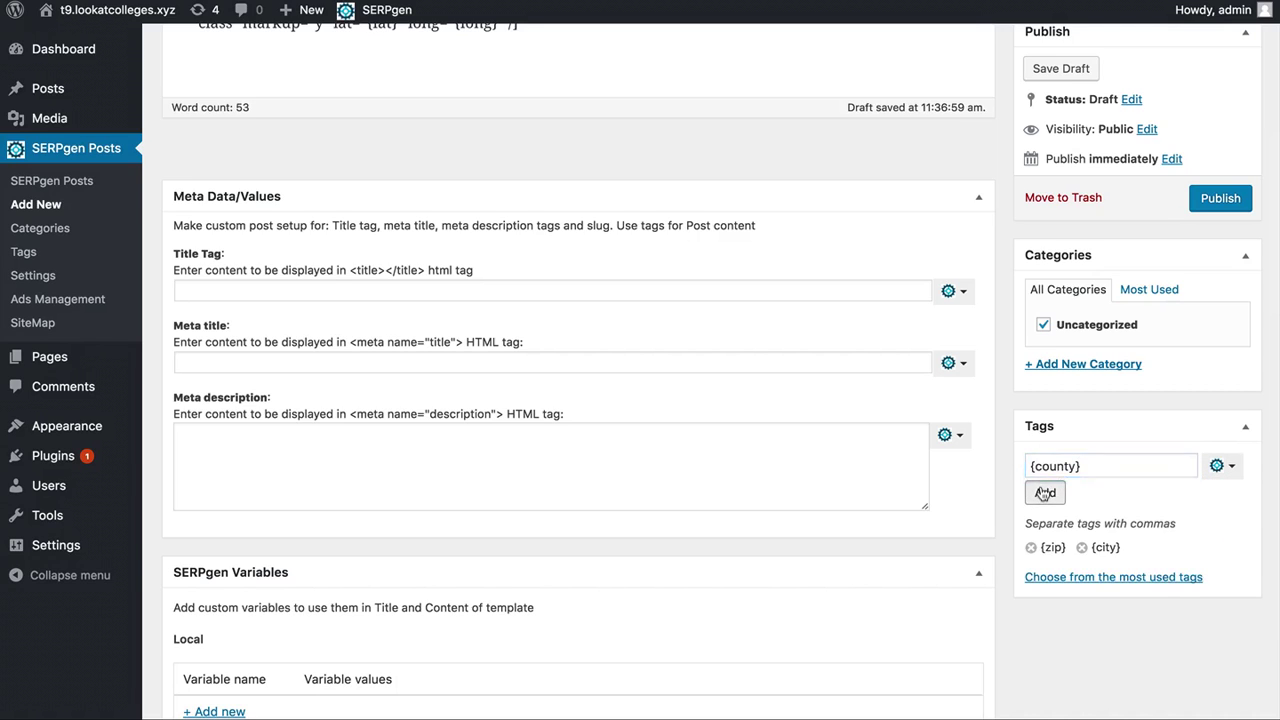
click(1044, 491)
Add the {state} and {stateshort} variables as separate post tags
click(1216, 466)
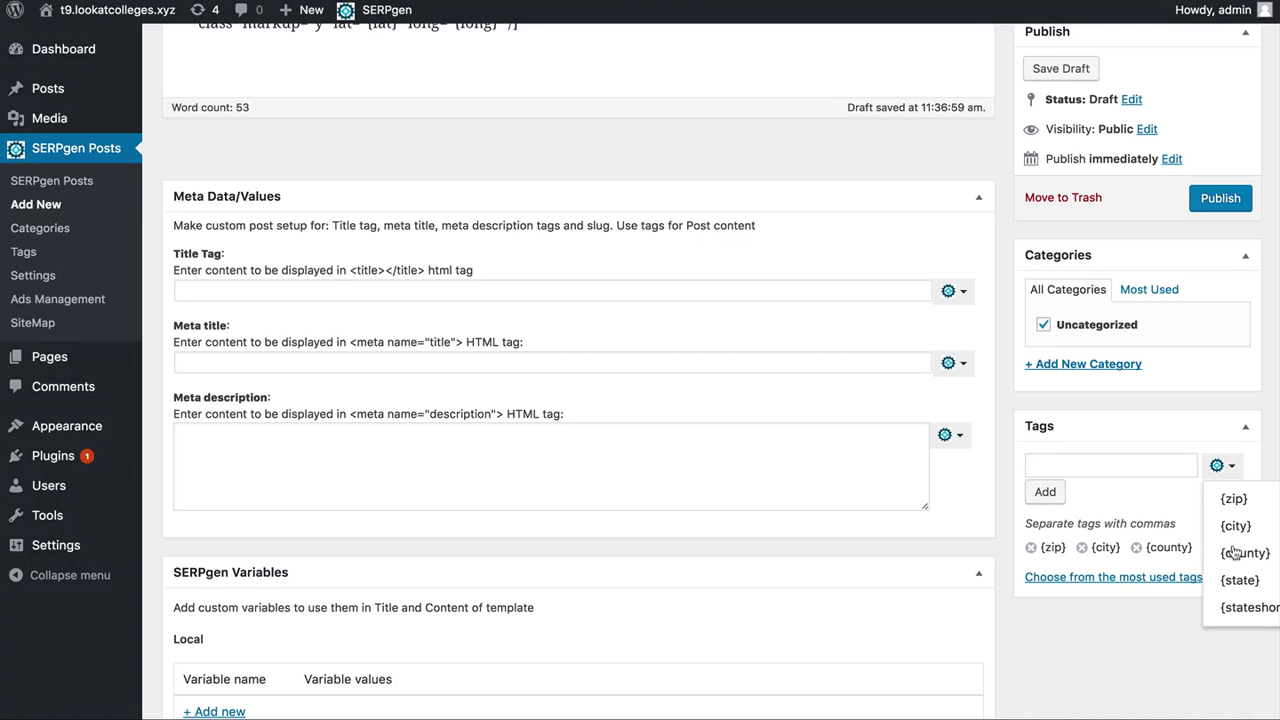
click(1238, 580)
click(1056, 498)
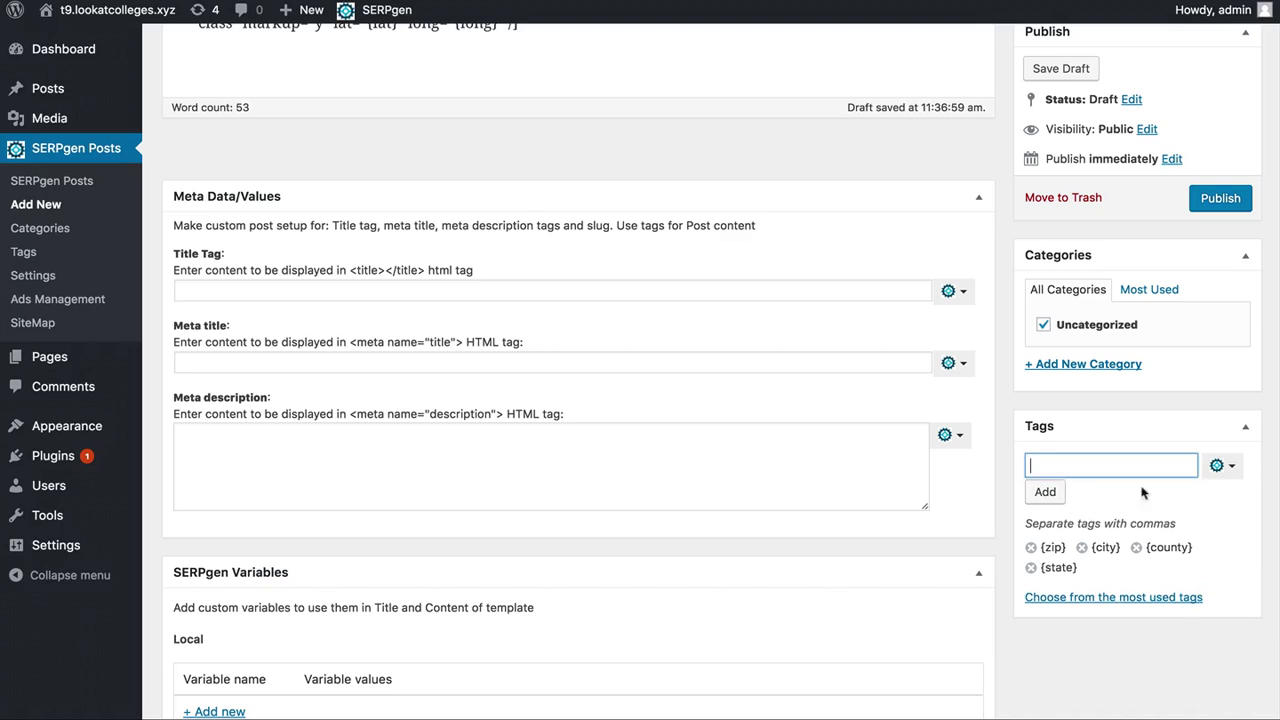
click(1216, 466)
click(1240, 606)
click(1045, 491)
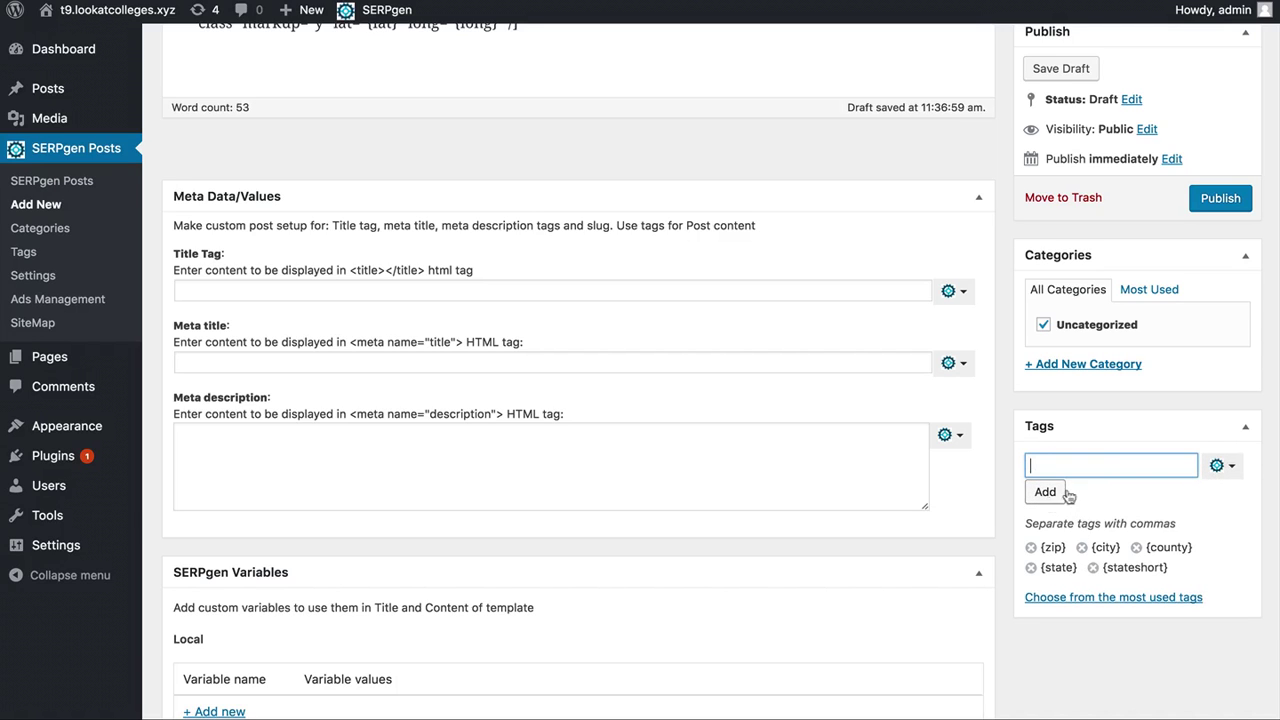
Combine the city and state variables into one {city}{state} tag and add it to the post
click(1228, 474)
click(1238, 526)
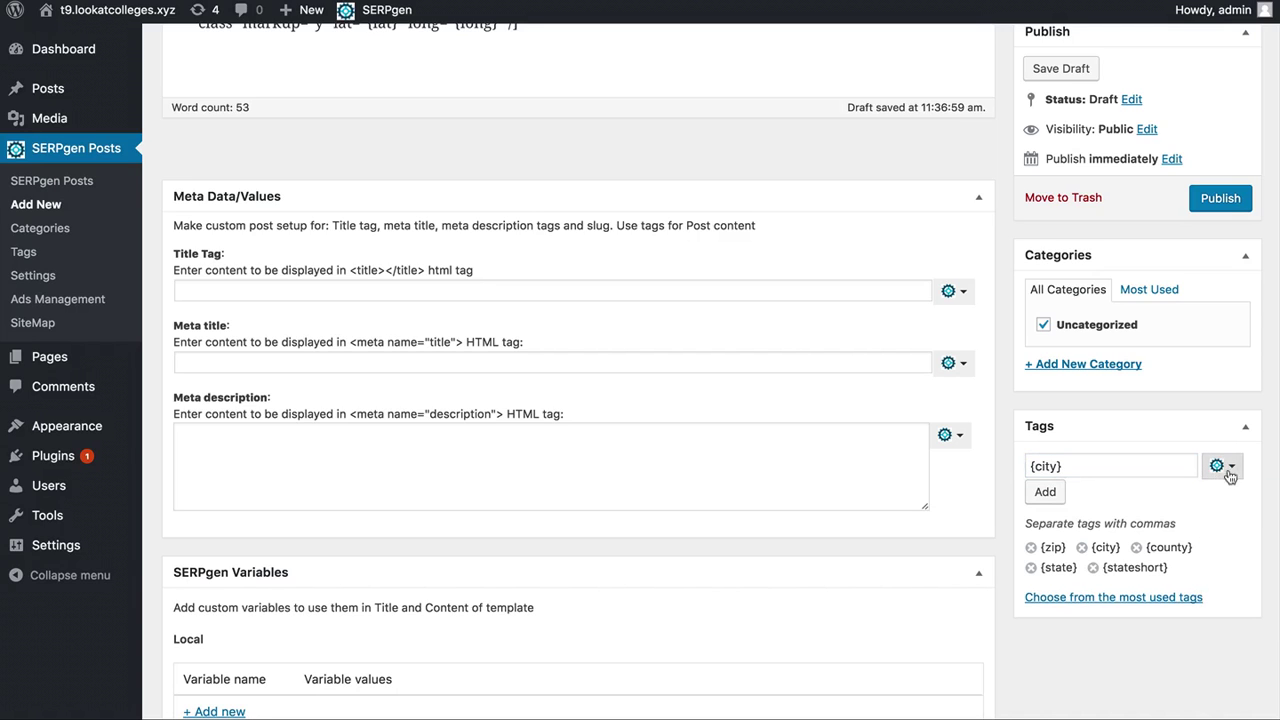
click(1229, 474)
click(1236, 579)
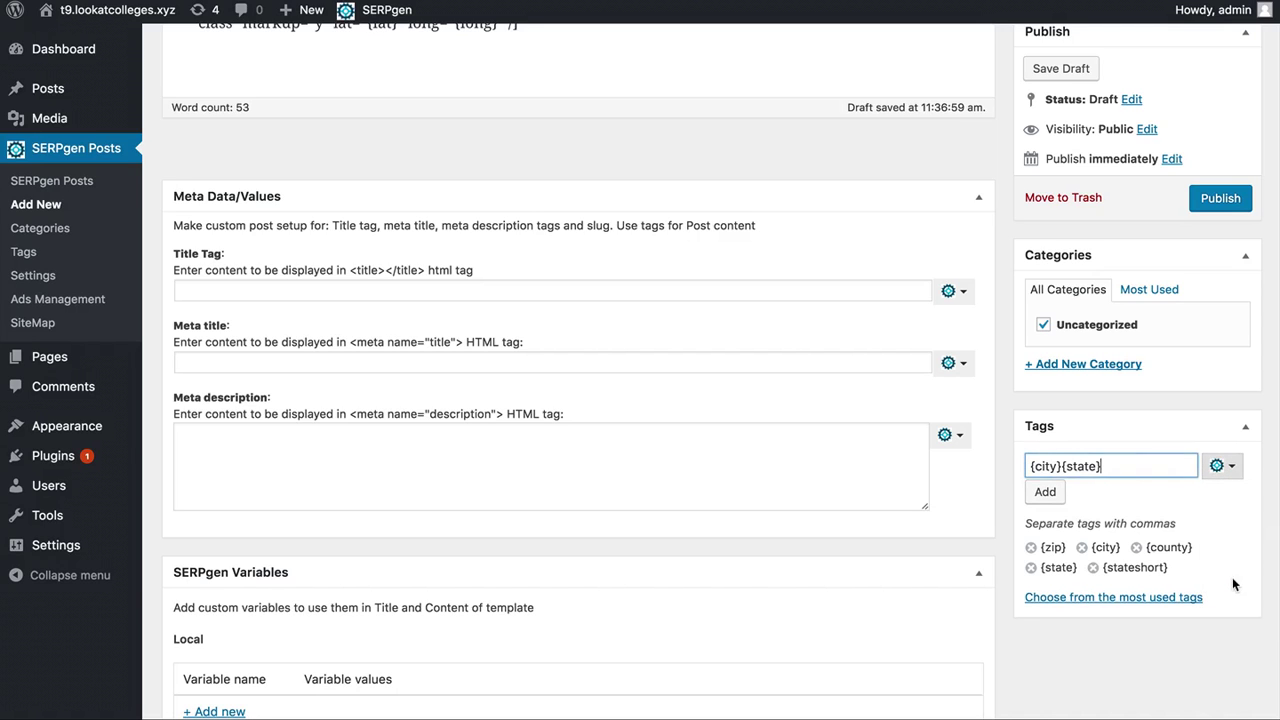
click(1045, 492)
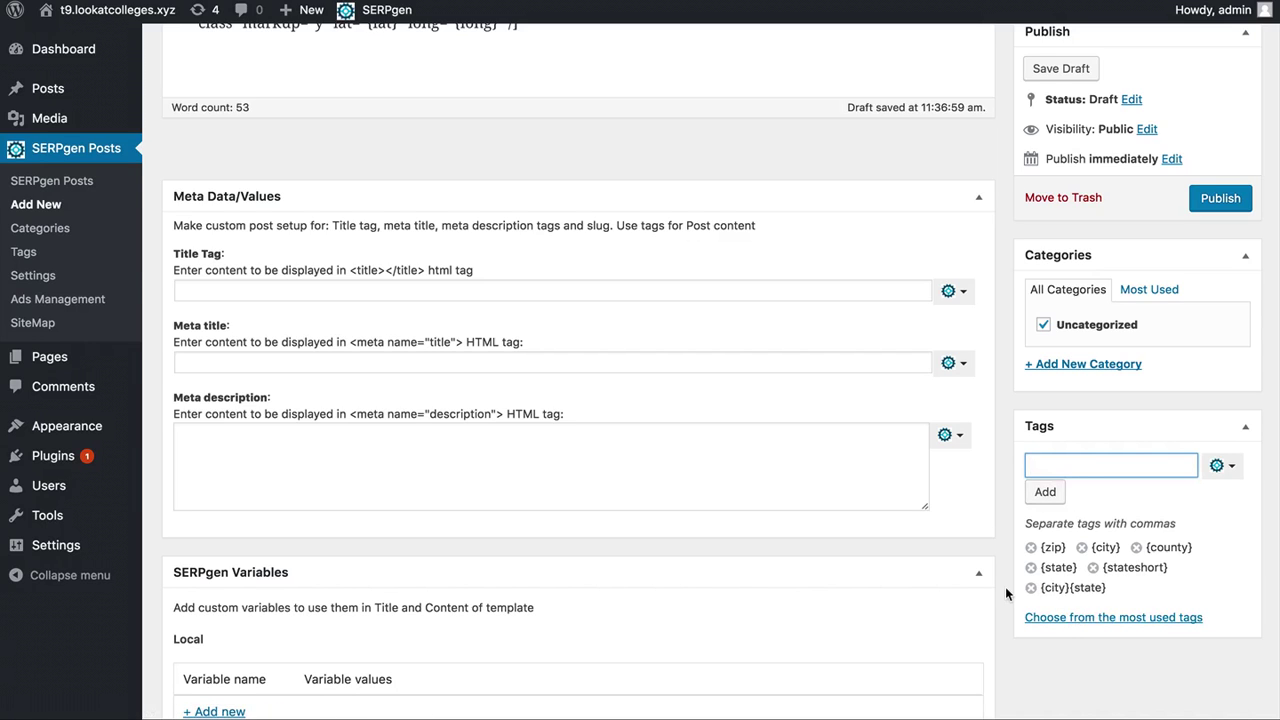
Collapse the Meta Data/Values section below the post content
scroll(791, 354, up, 5)
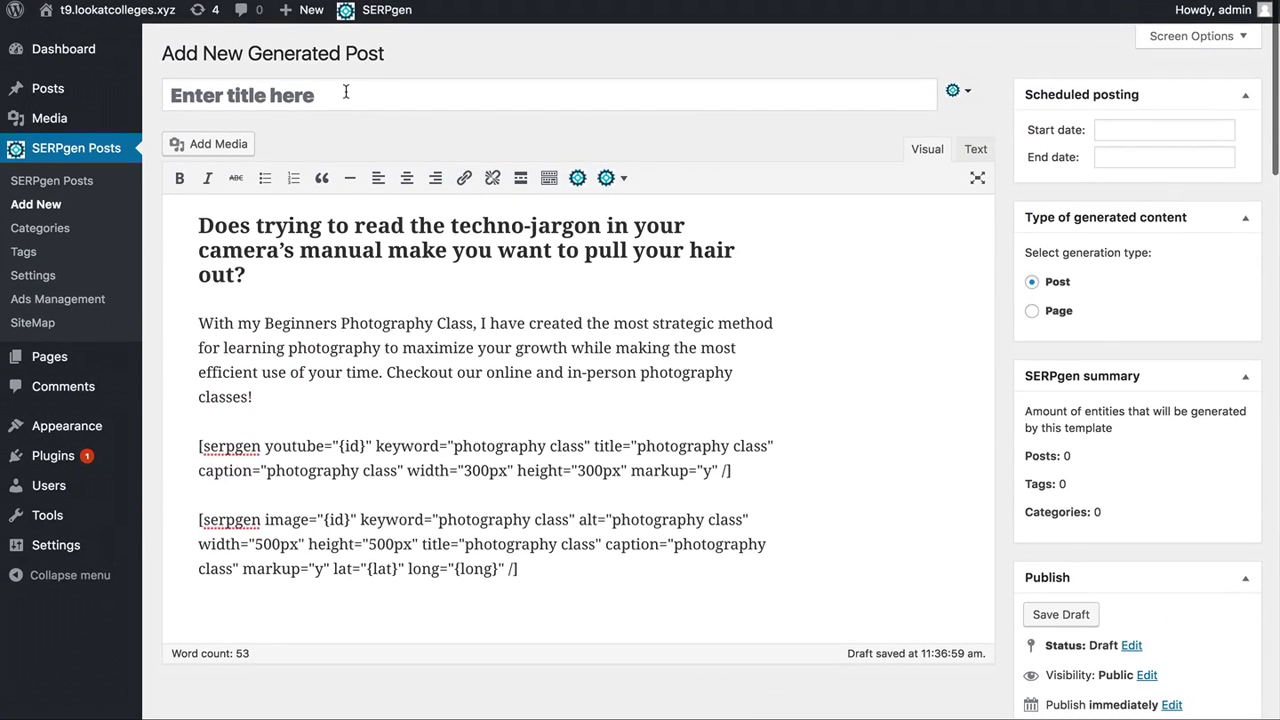
click(346, 91)
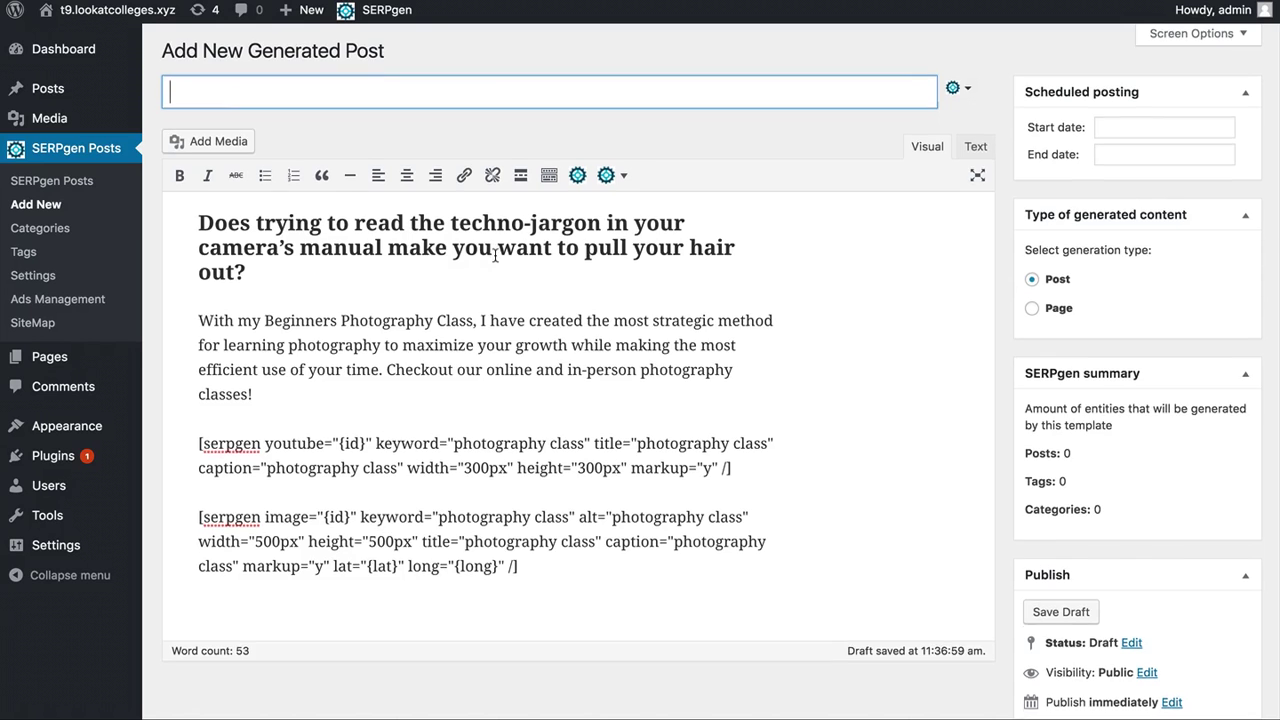
scroll(491, 390, down, 10)
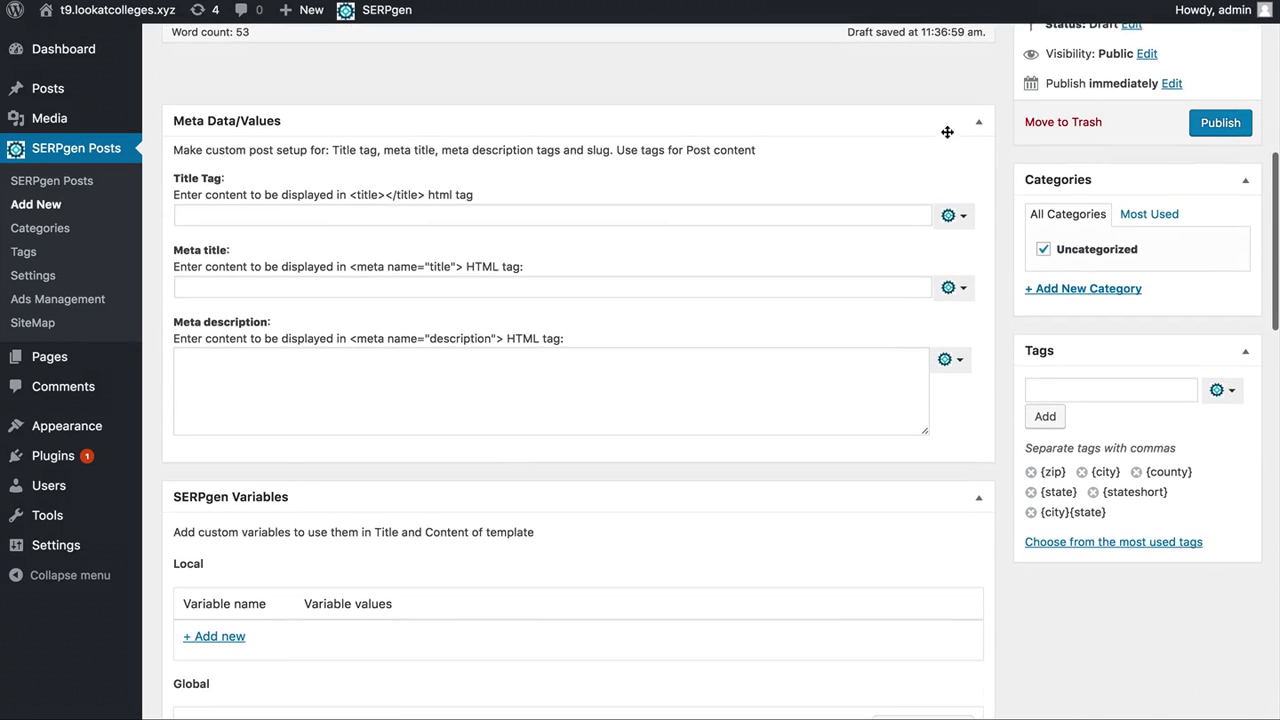
click(978, 122)
scroll(535, 327, down, 1)
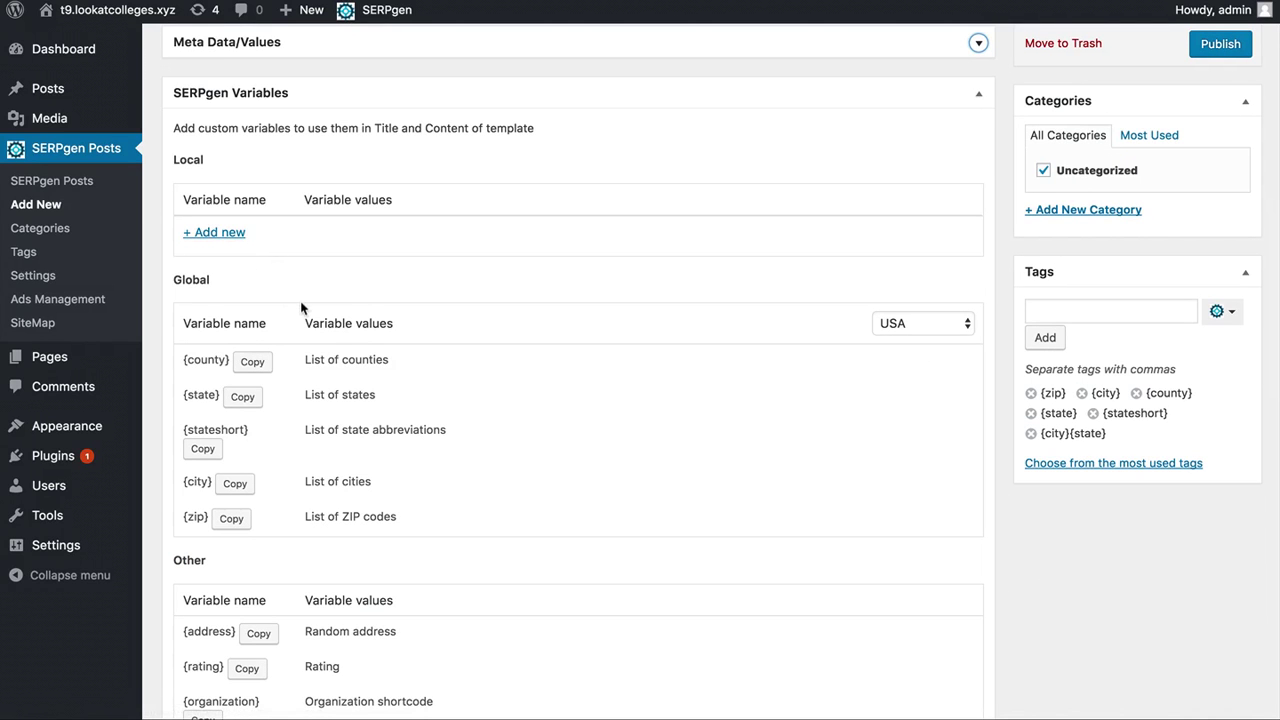
Enter "Photography classes in" as the beginning of the generated post's title
scroll(365, 320, up, 7)
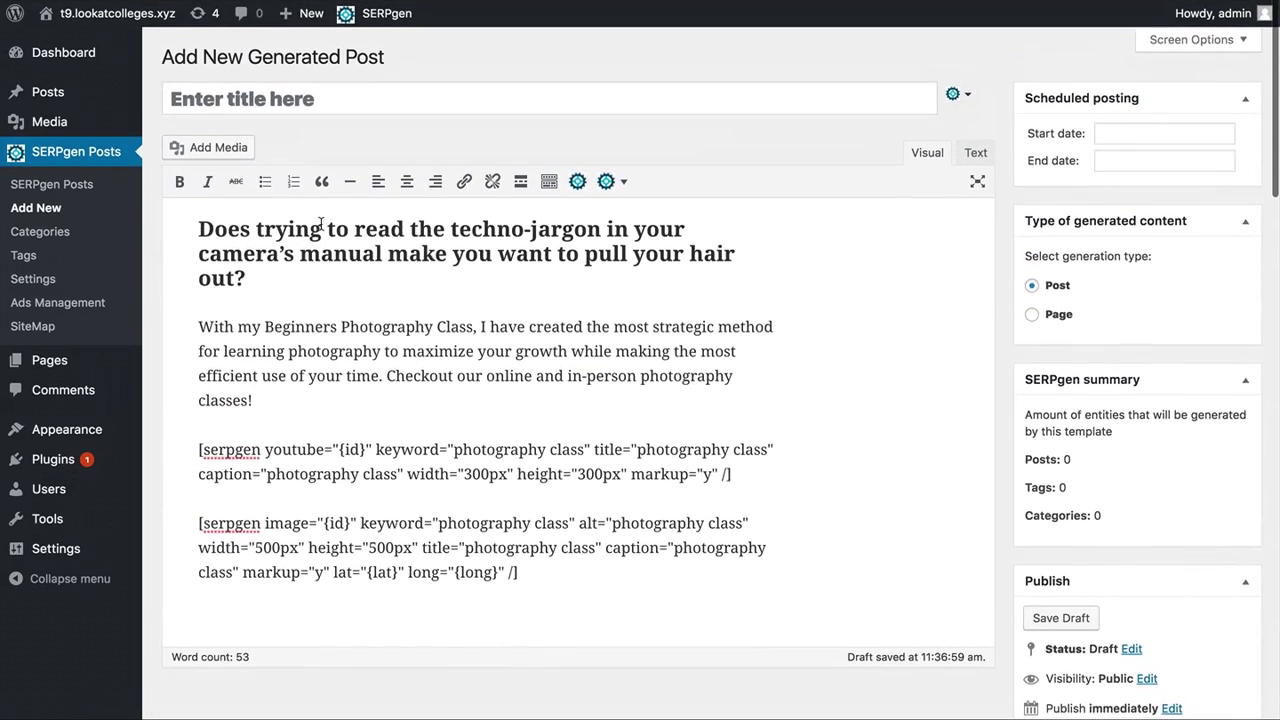
click(297, 98)
text(photography class)
key(Home)
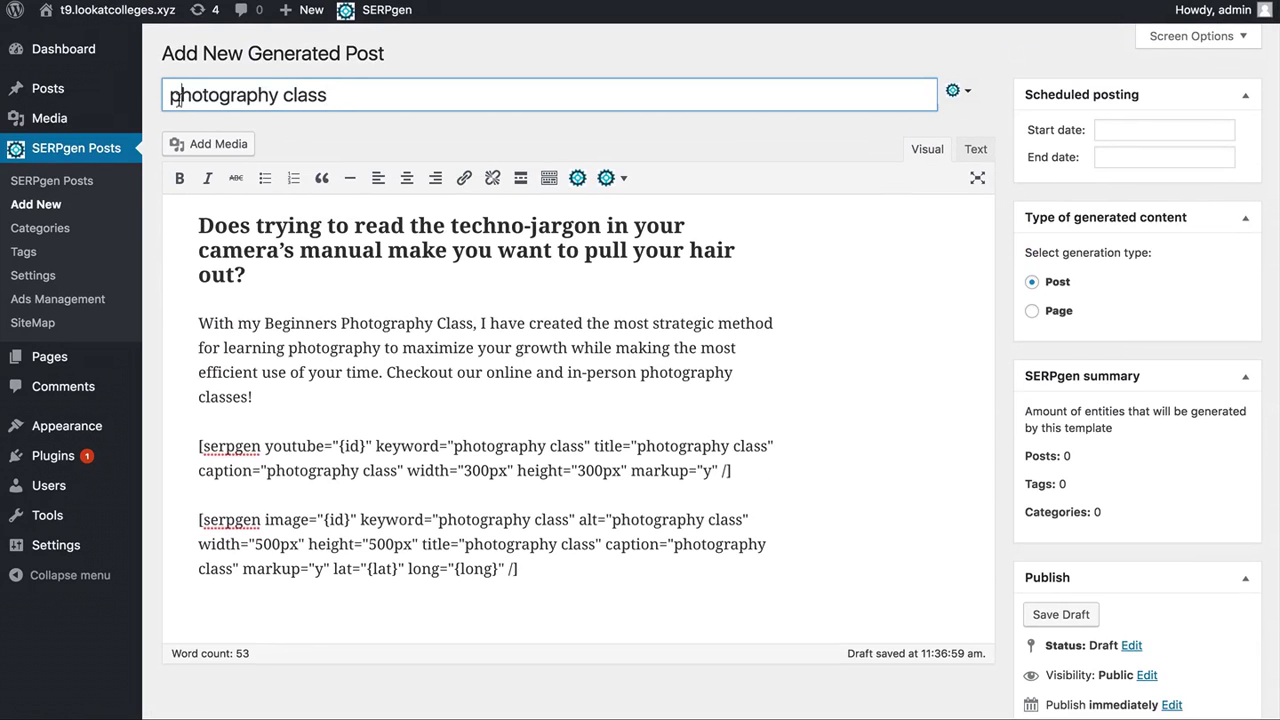
key(Delete)
text(P)
key(End)
text(es in)
Copy the global {state} variable and paste it at the end of the post title
scroll(396, 350, down, 6)
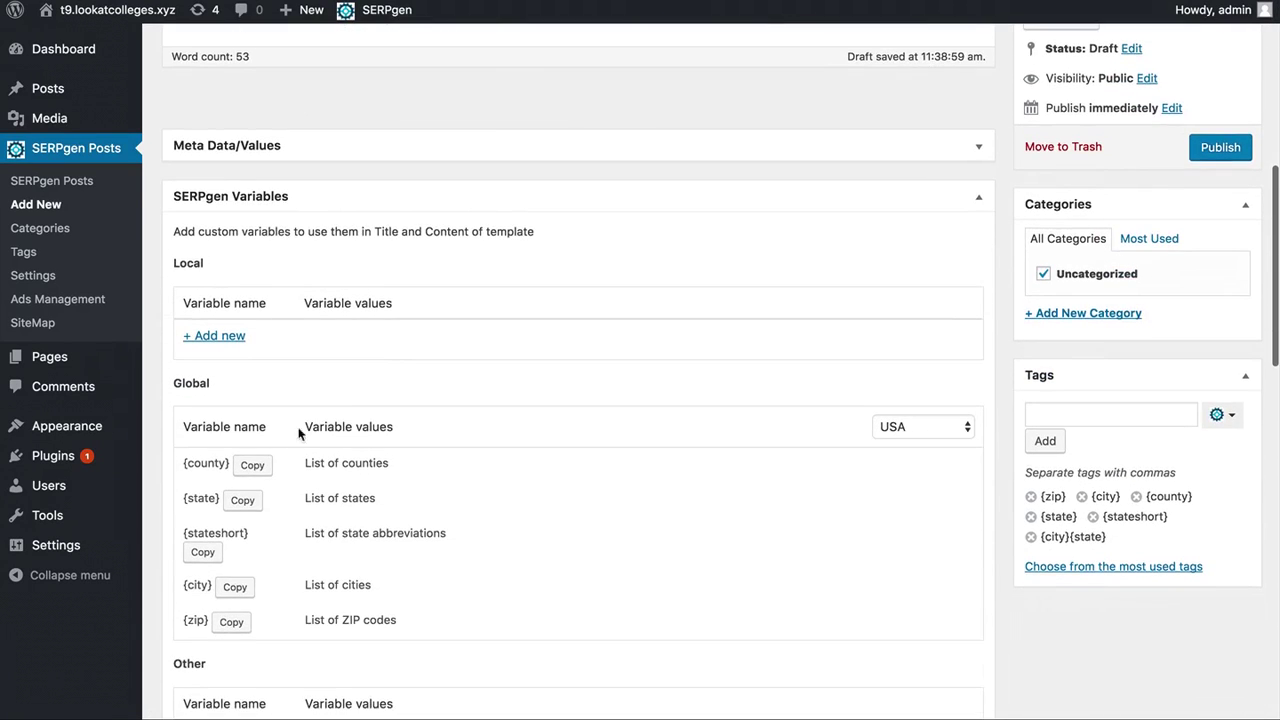
click(240, 500)
scroll(349, 423, up, 6)
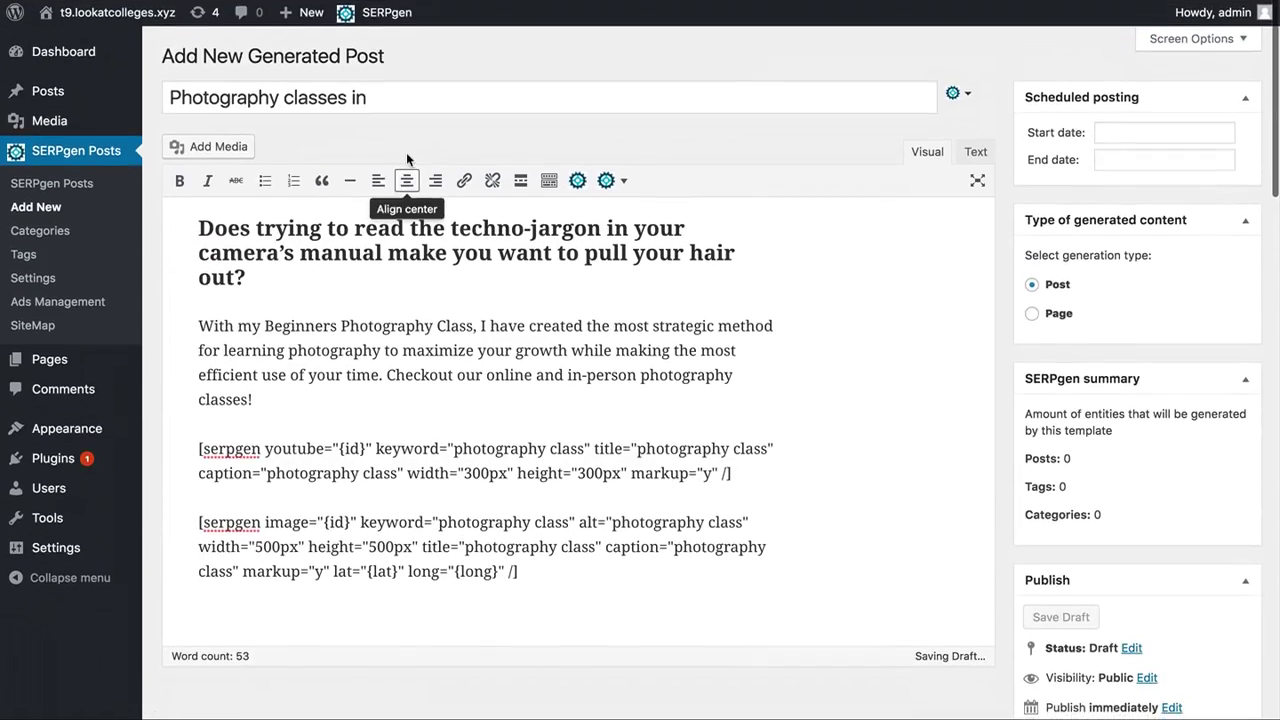
click(421, 104)
key(ctrl+v)
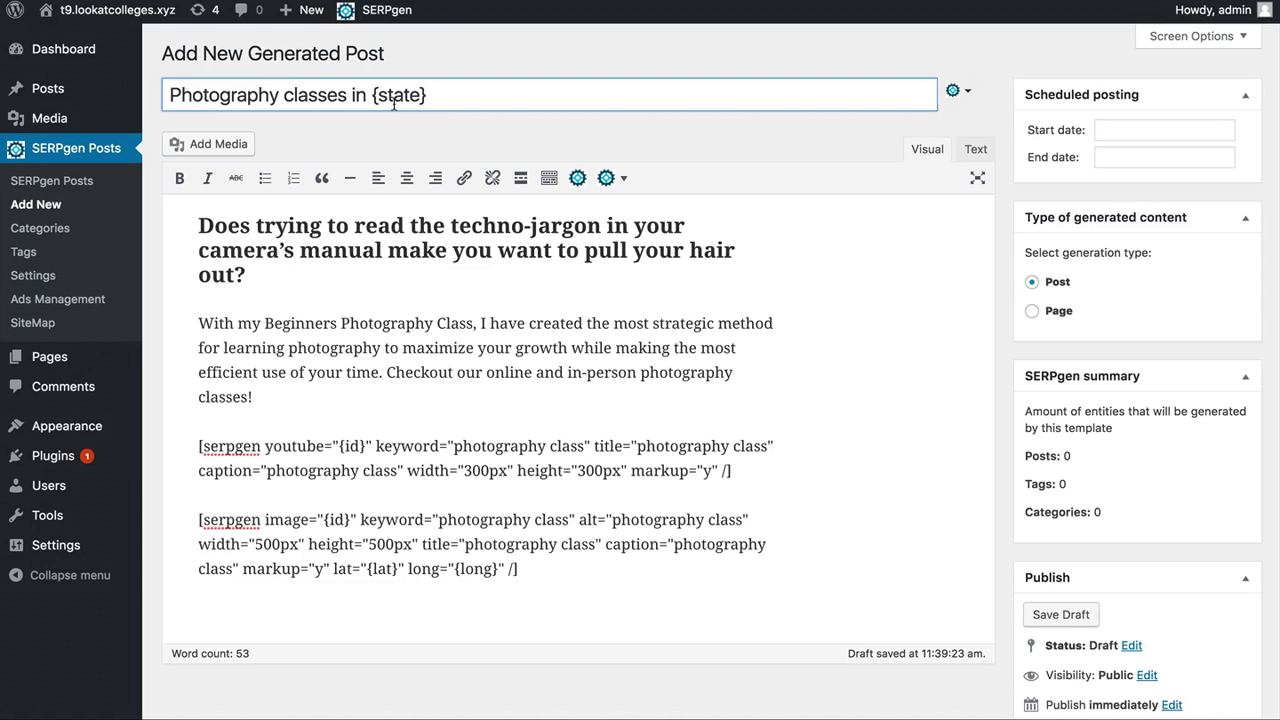
Start a new local SERPgen variable and name it classname
scroll(480, 214, down, 5)
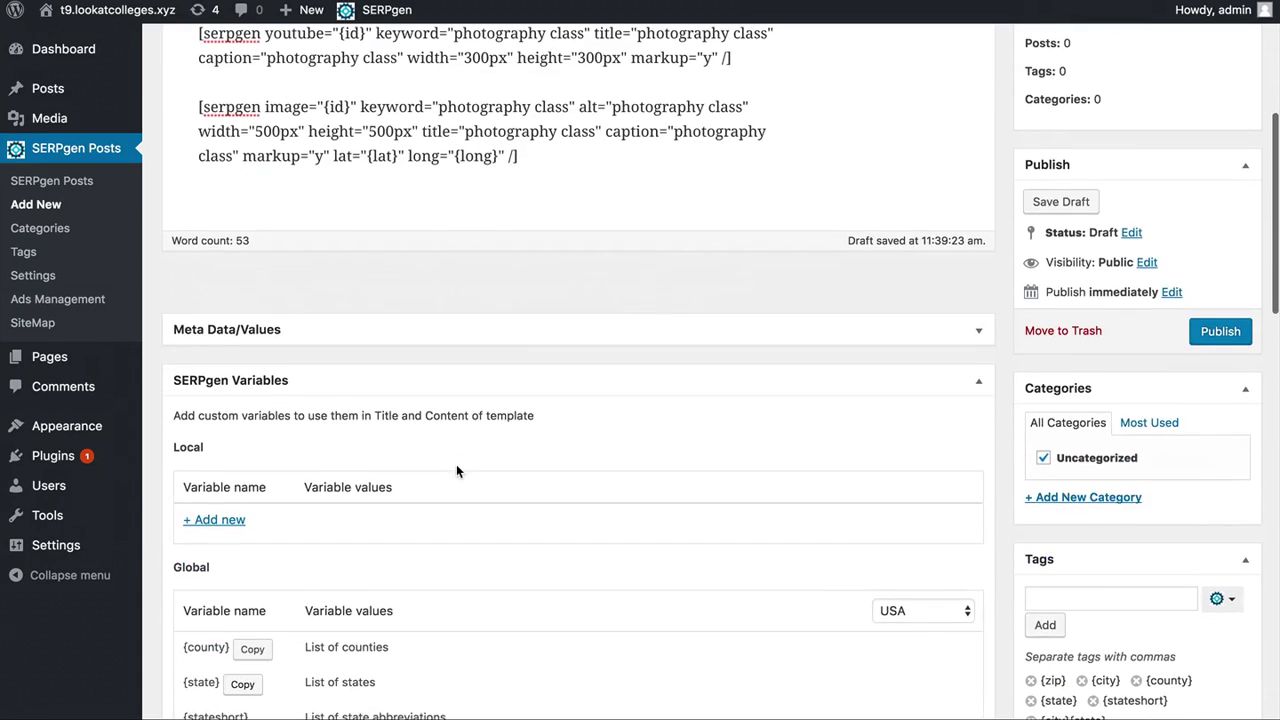
scroll(354, 510, down, 2)
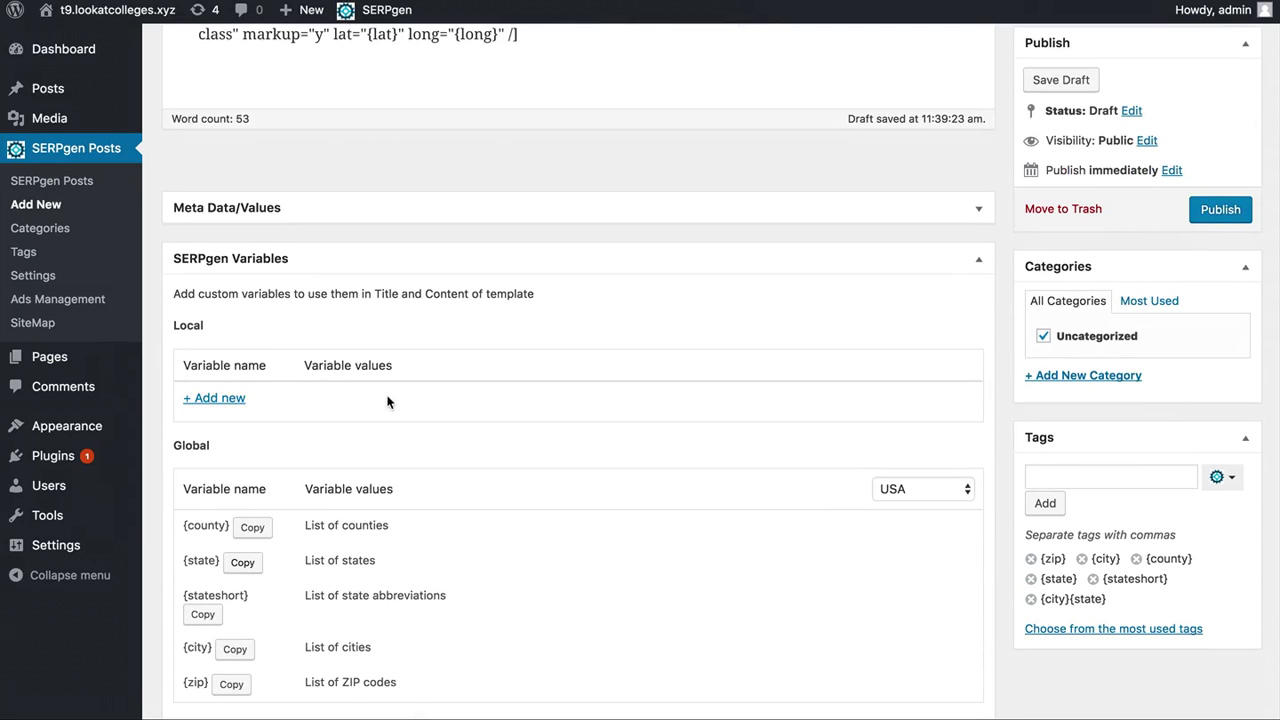
scroll(388, 402, up, 5)
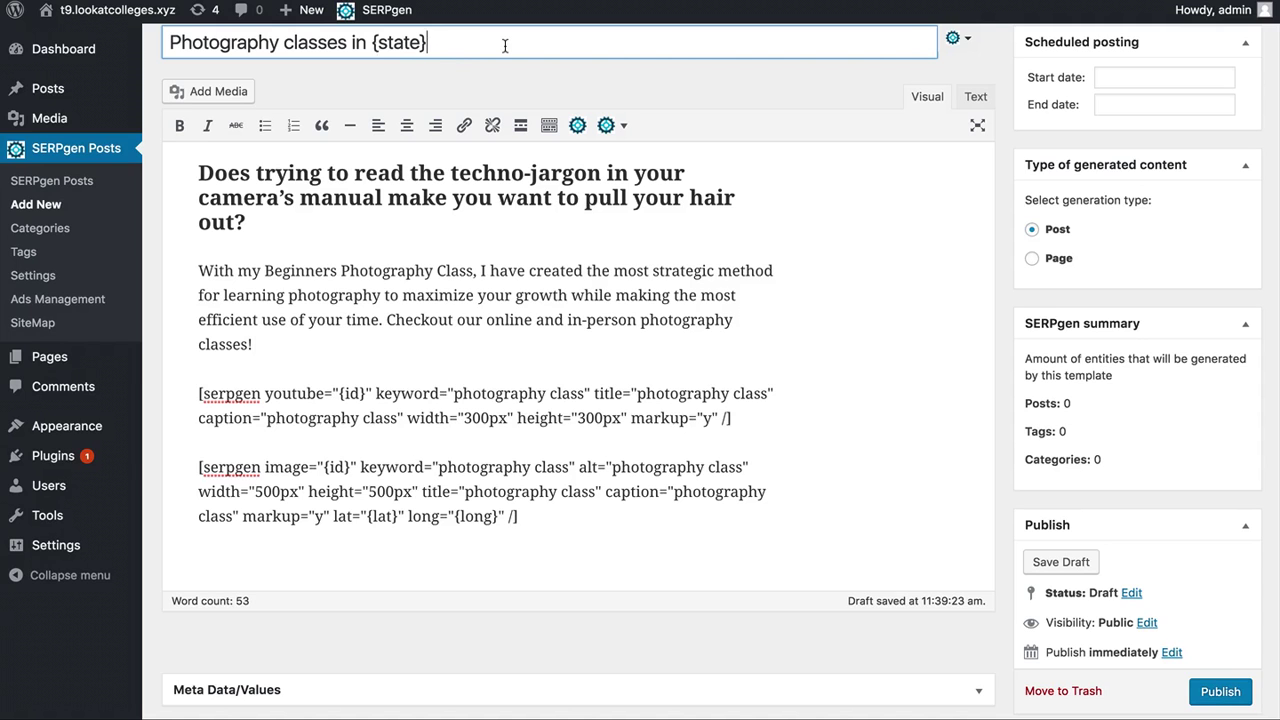
scroll(334, 540, down, 10)
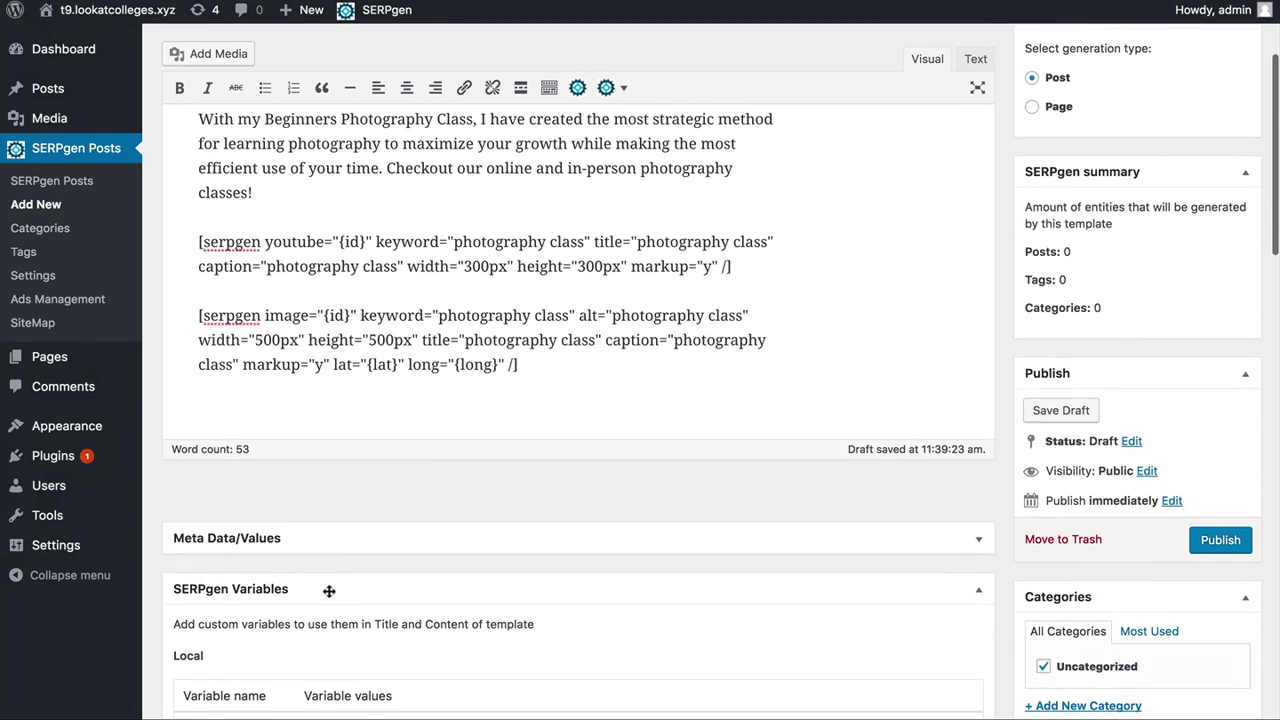
scroll(333, 550, down, 3)
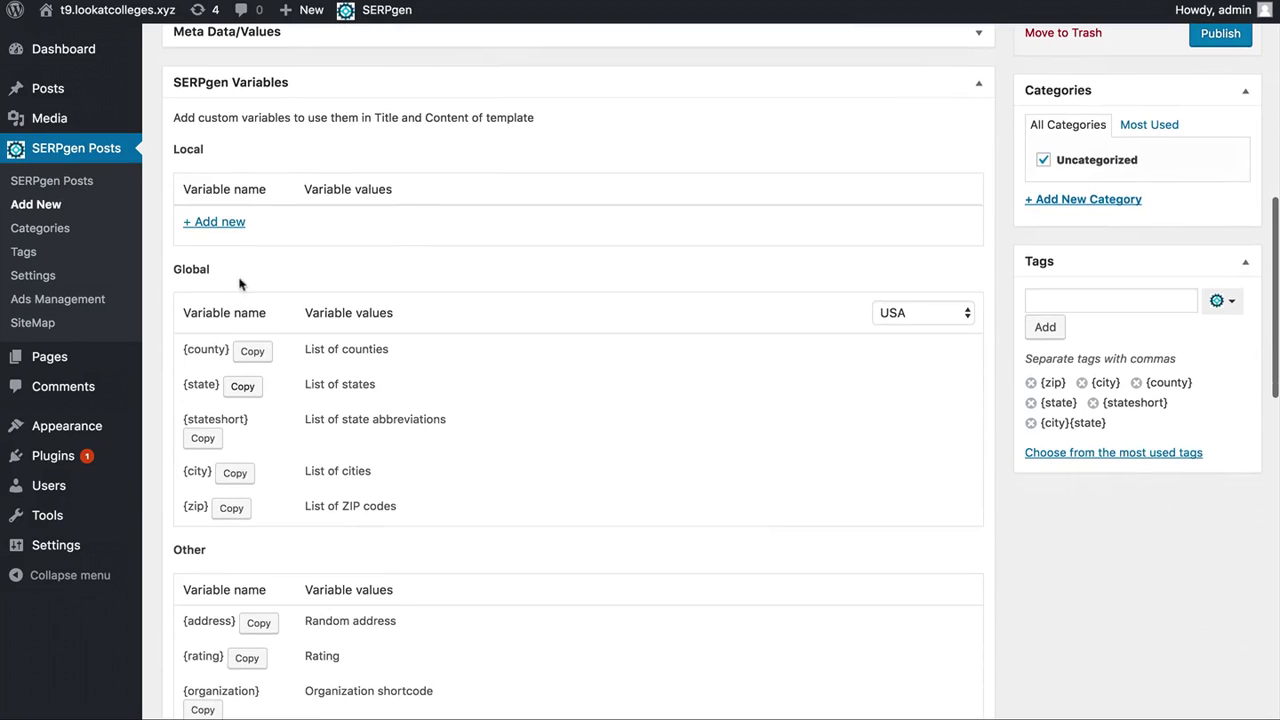
click(218, 222)
click(239, 227)
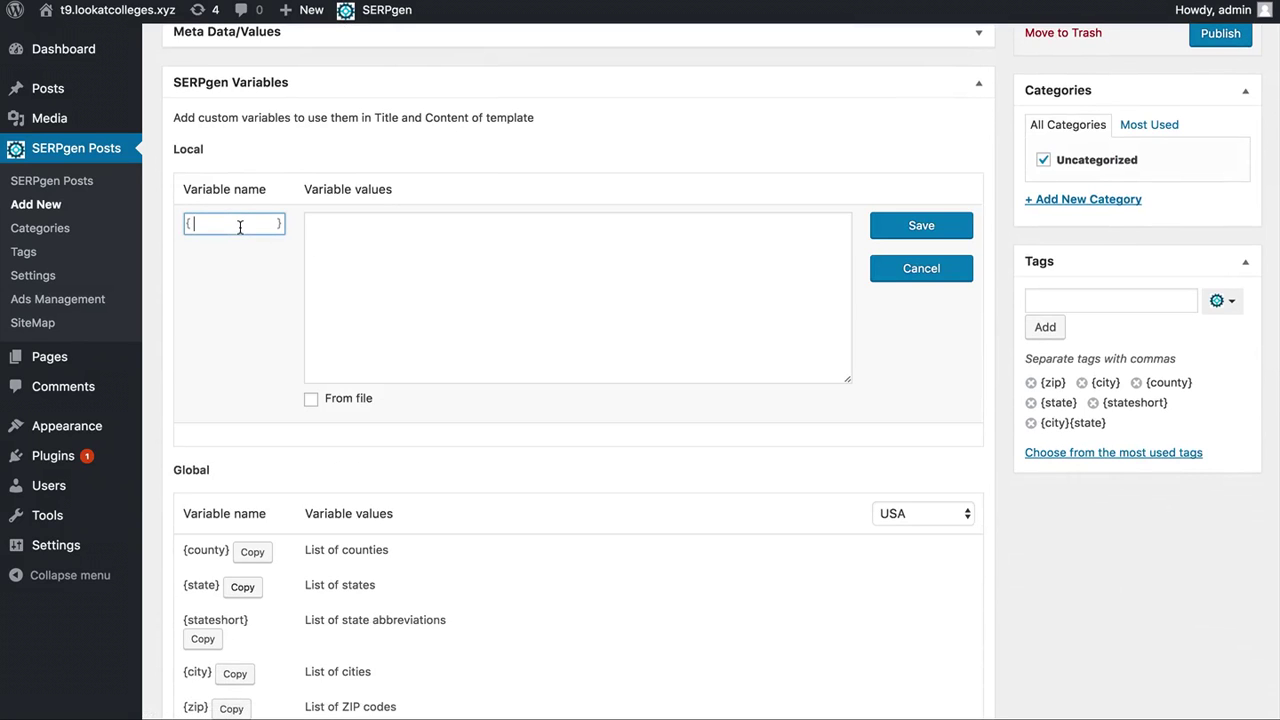
text(classname)
Give the classname variable the values Beginner, Wedding, Vacation, Professional, Business and Travel, one per line, and save it
click(361, 257)
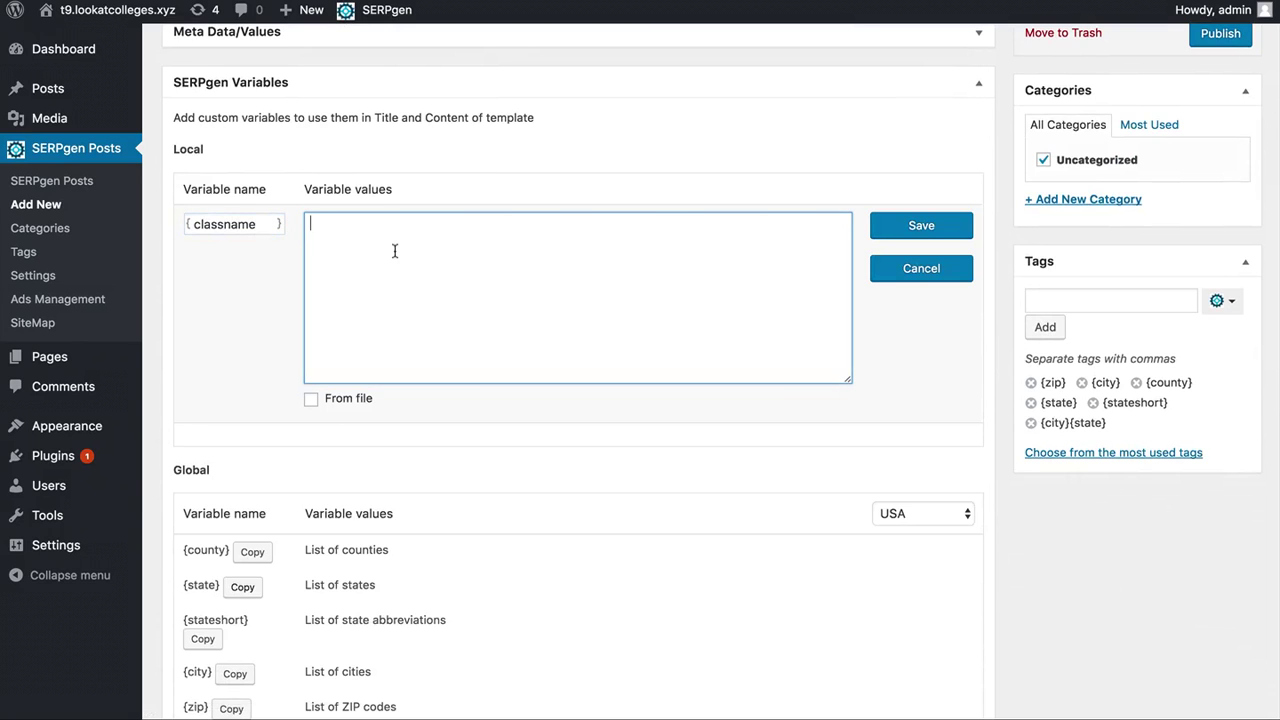
text(Beginner)
key(Return)
text(Wedd)
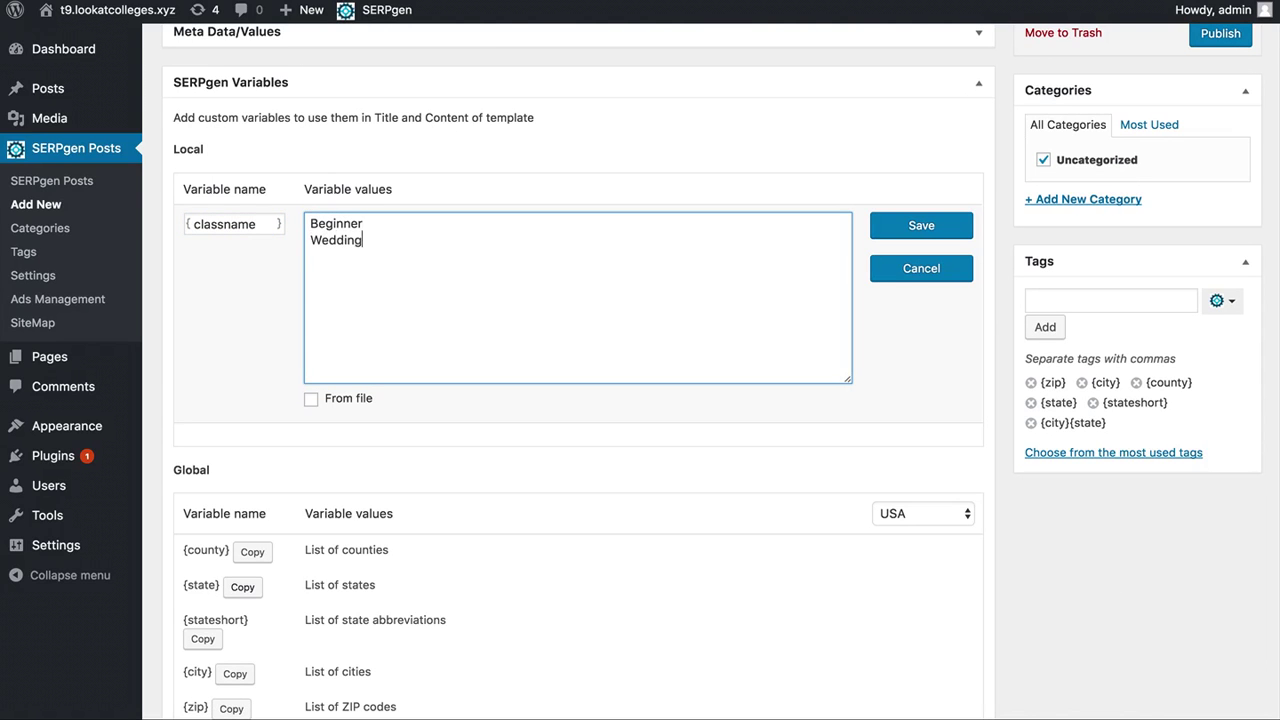
text(ing)
key(Return)
text(Vacat)
text(ion)
key(Return)
text(Professi)
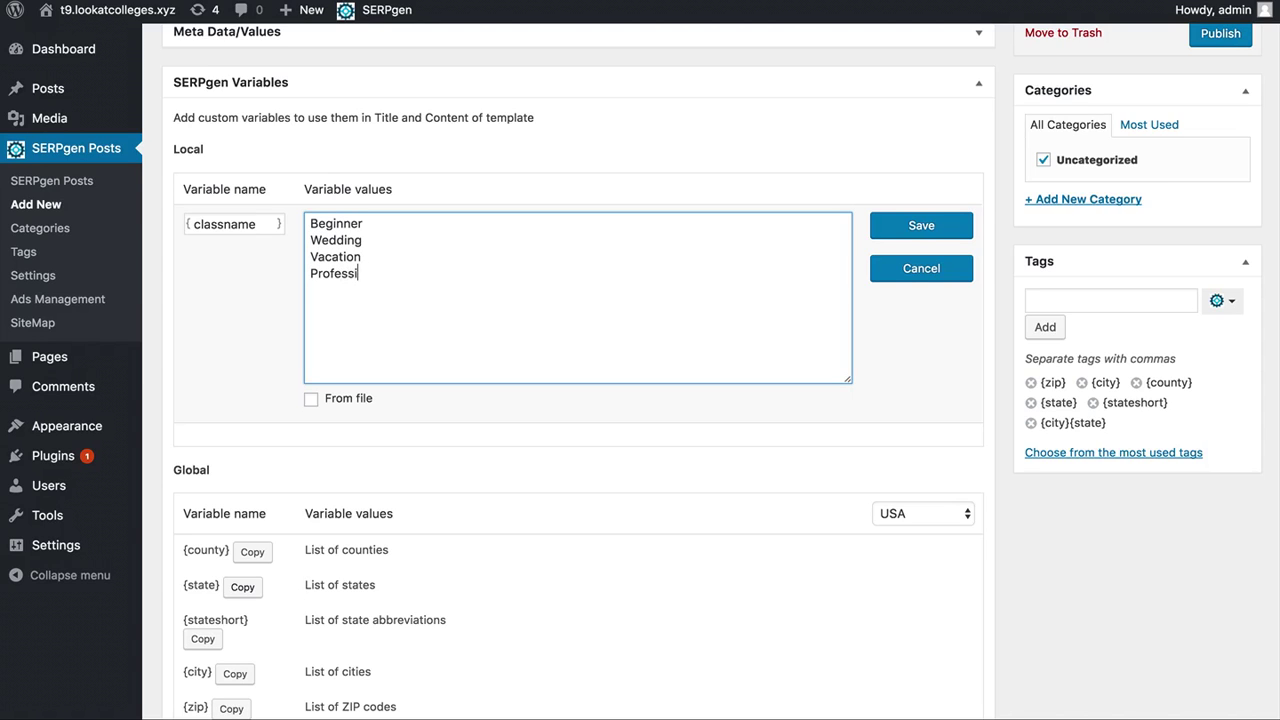
text(onal Business )
text(Travel)
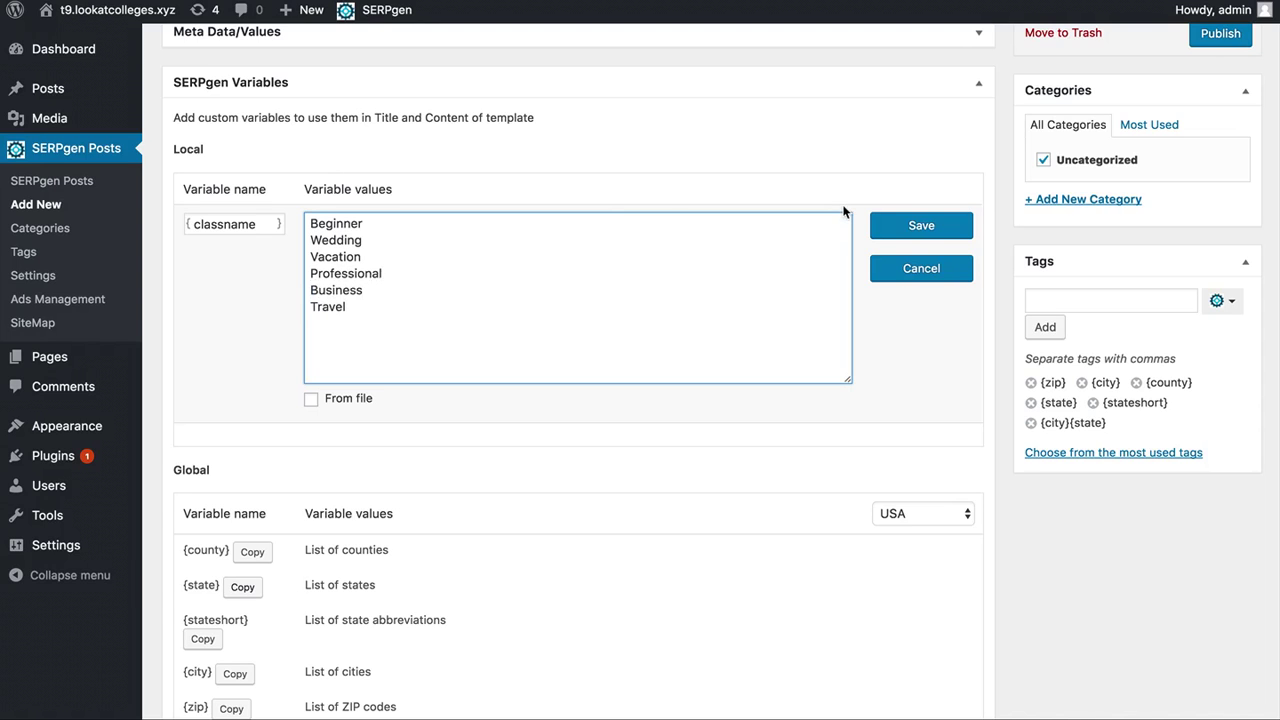
click(905, 226)
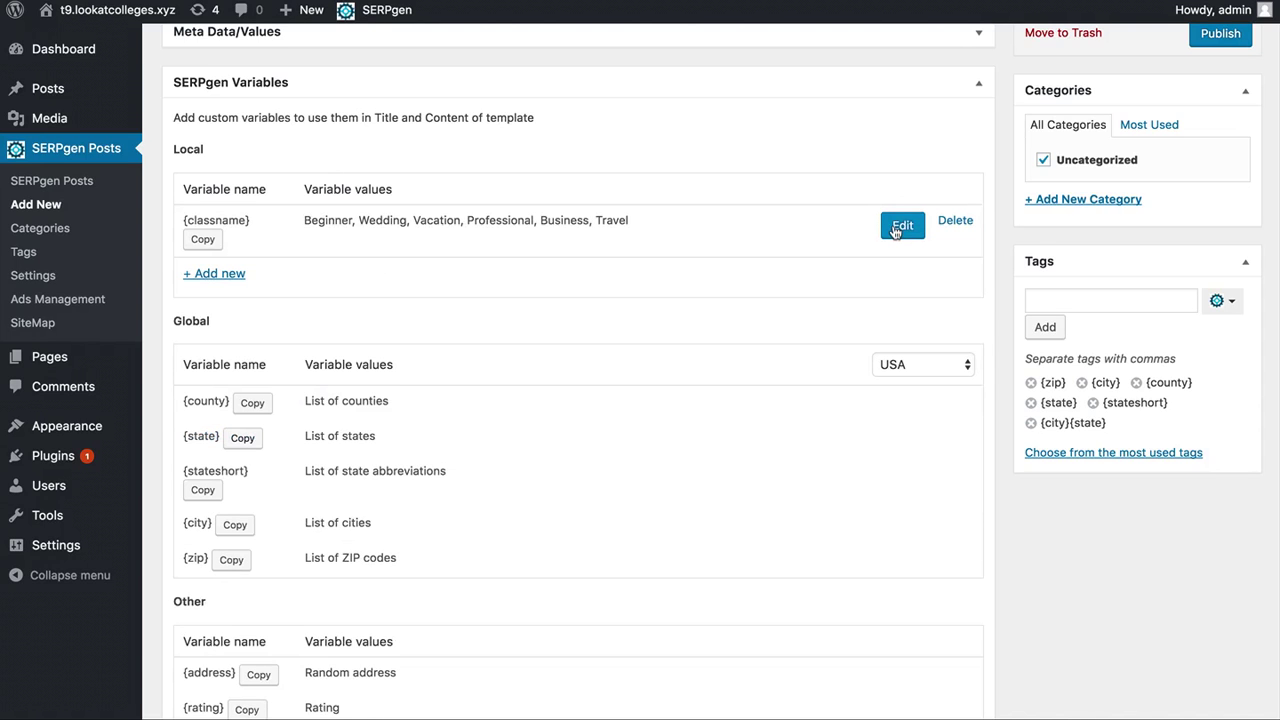
Copy the local {classname} variable and replace the post title with "Online {classname} Photography Classes in,"
click(203, 241)
scroll(377, 278, up, 10)
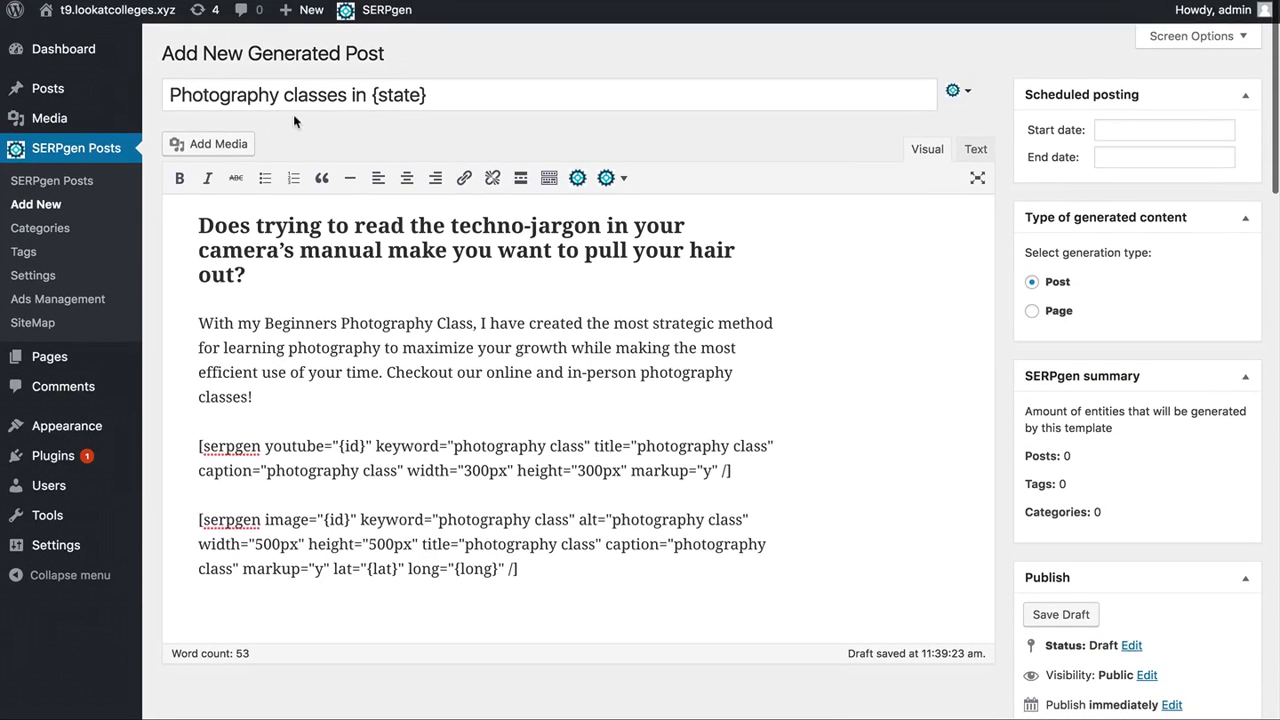
triple_click(273, 93)
text(Onlein)
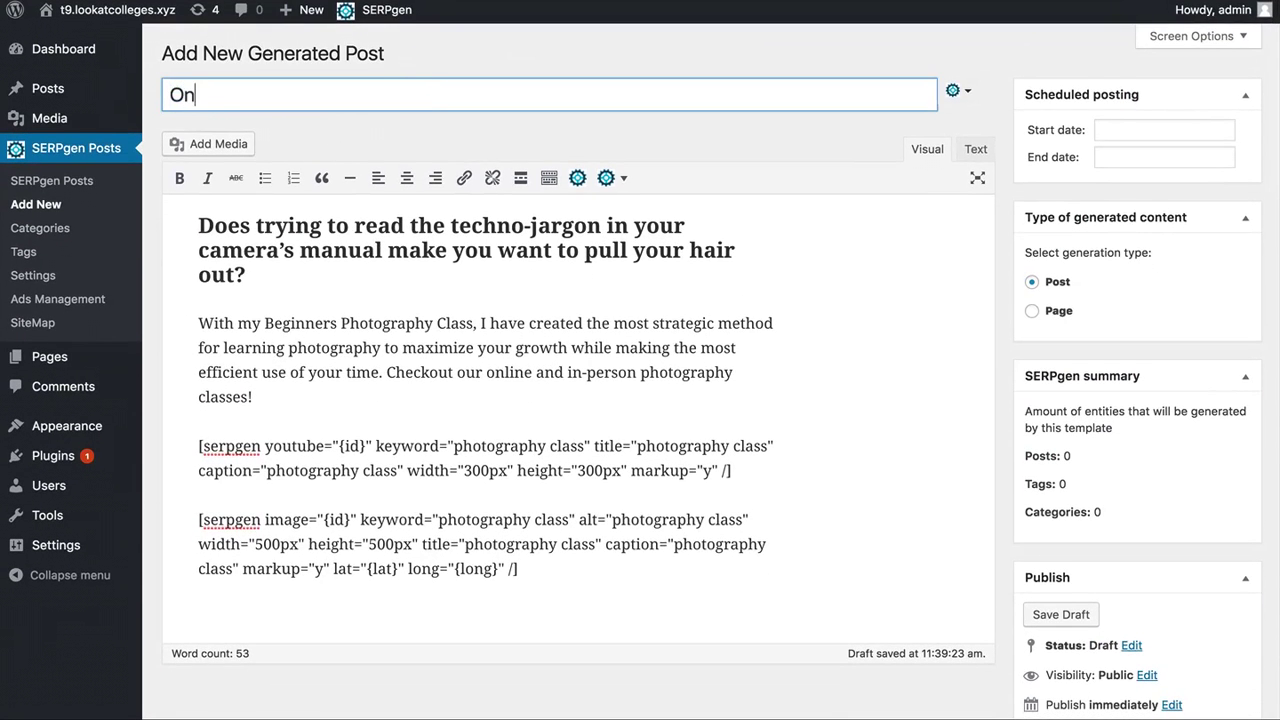
key(BackSpace)
key(BackSpace)
key(BackSpace)
key(BackSpace)
text(line)
key(super+v)
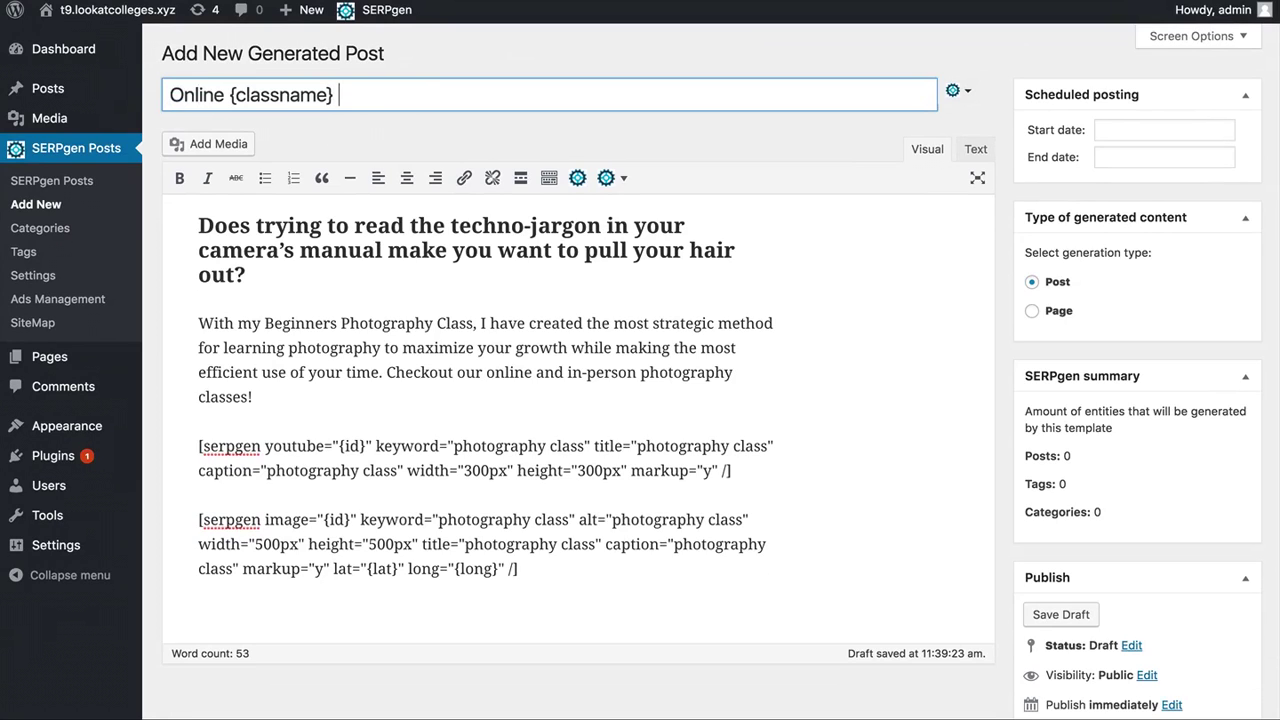
text(Photography Classes in,)
Copy the global {city} variable and paste it at the end of the post title, followed by a comma
scroll(291, 245, down, 10)
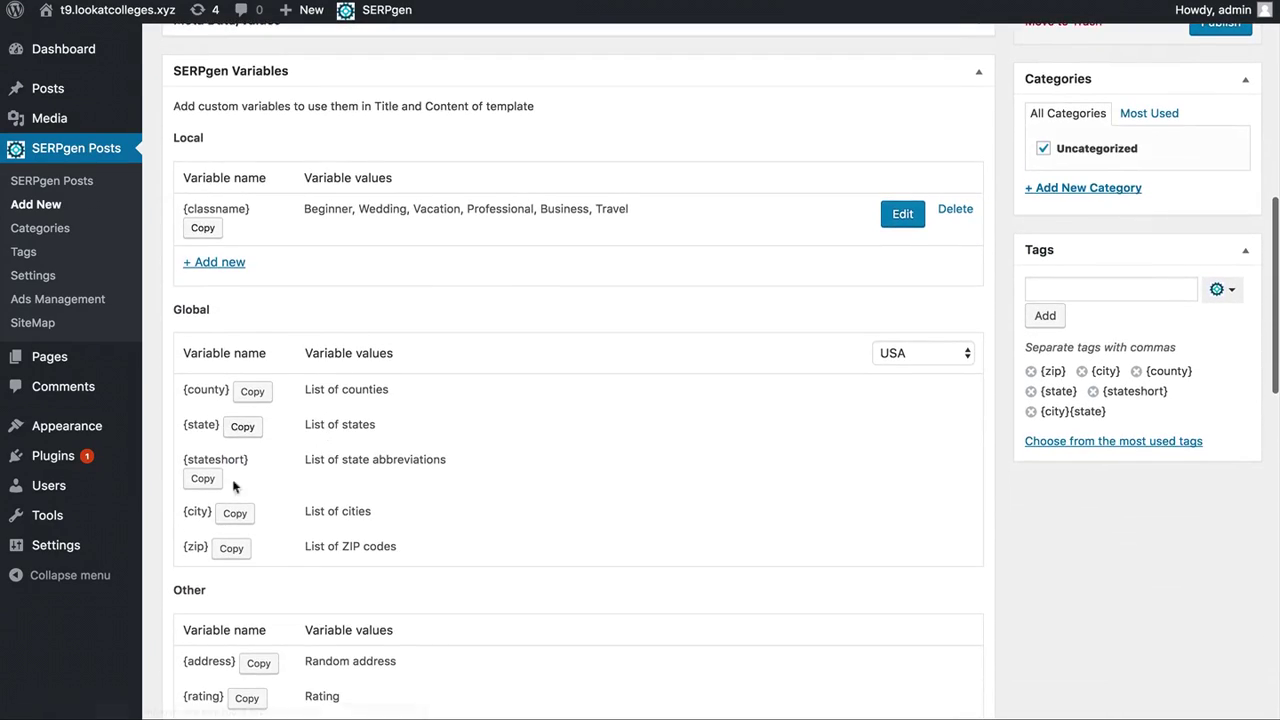
click(234, 513)
scroll(417, 391, up, 10)
click(608, 100)
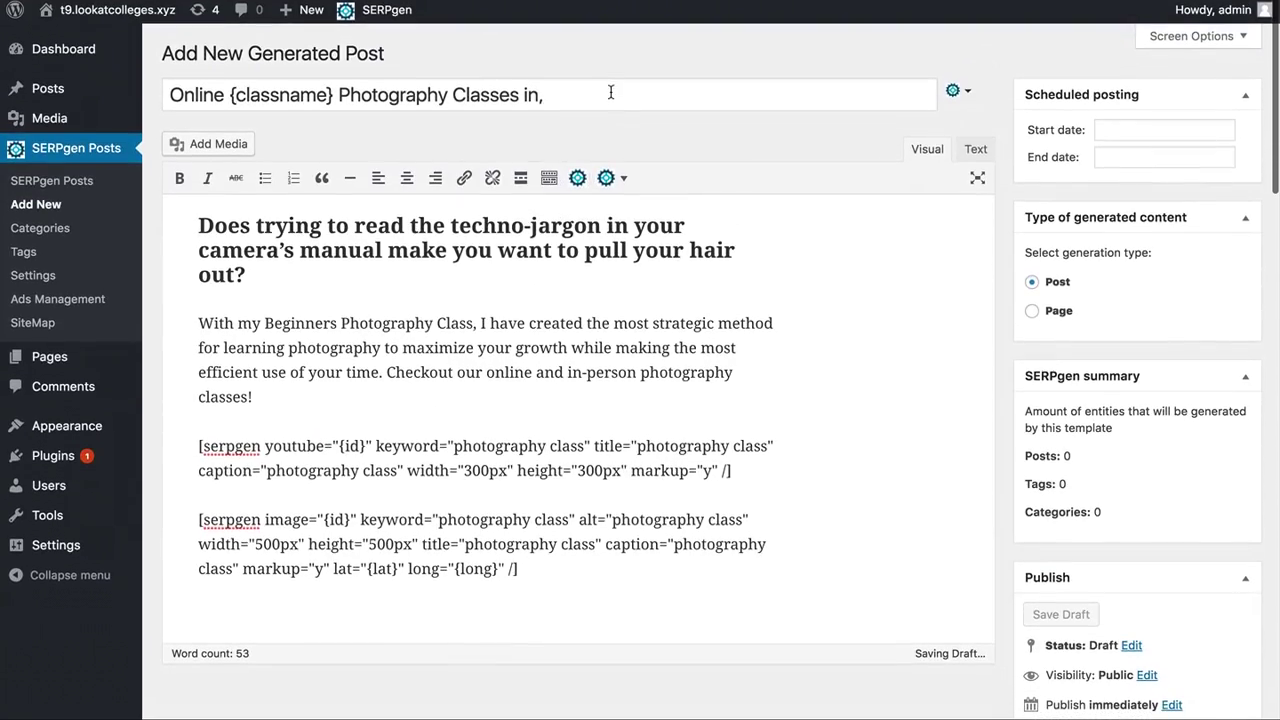
key(ctrl+v)
text(,)
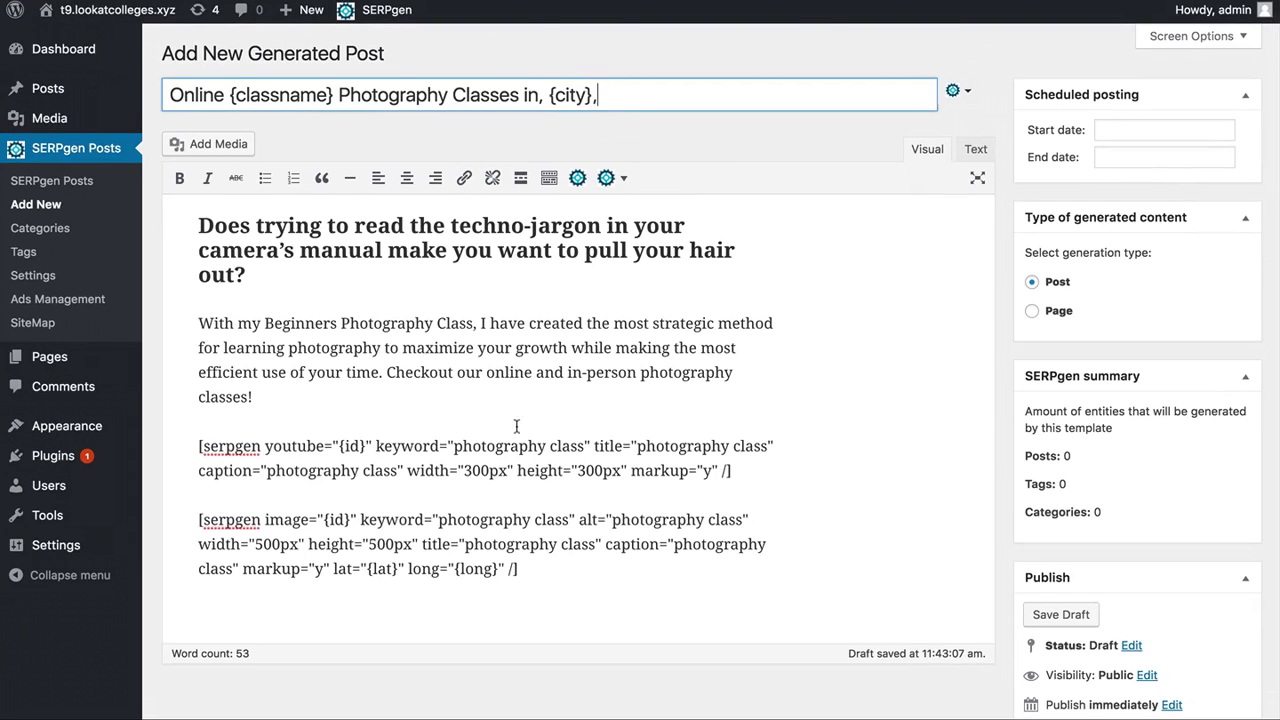
Copy the global {stateshort} variable and append it after {city} in the post title, followed by a comma
scroll(514, 428, down, 10)
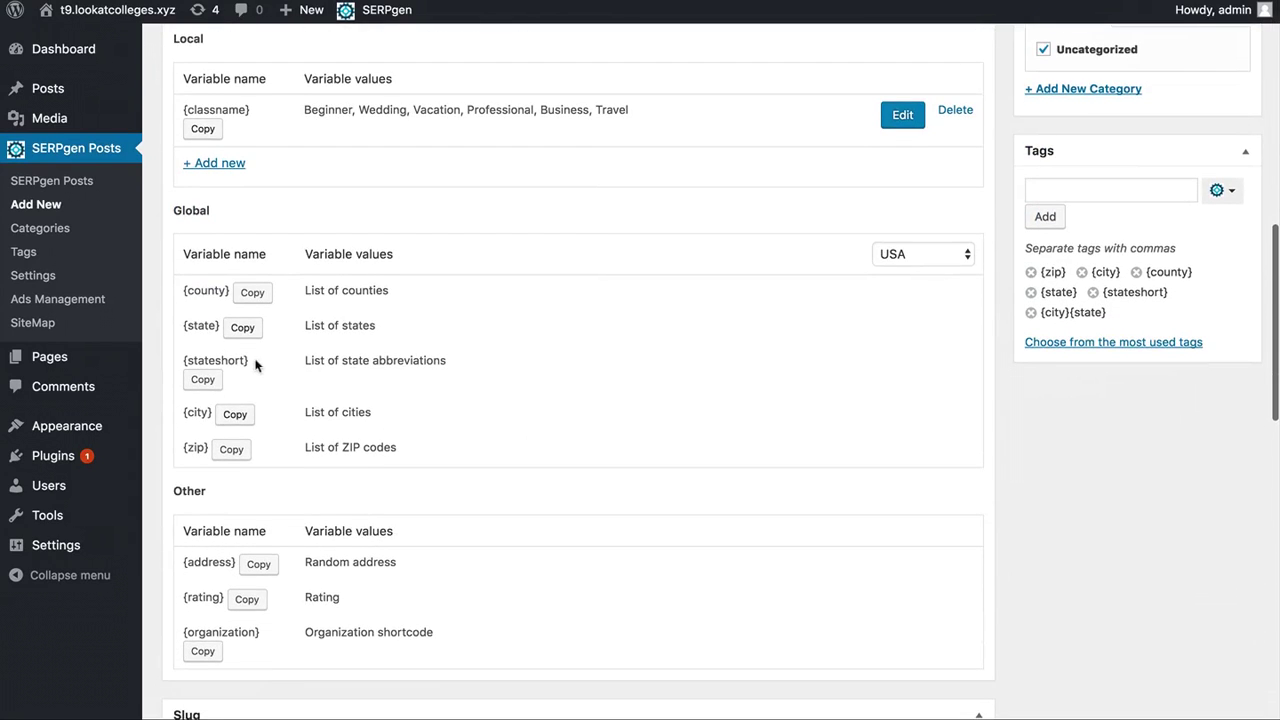
click(202, 379)
scroll(543, 371, up, 10)
click(646, 96)
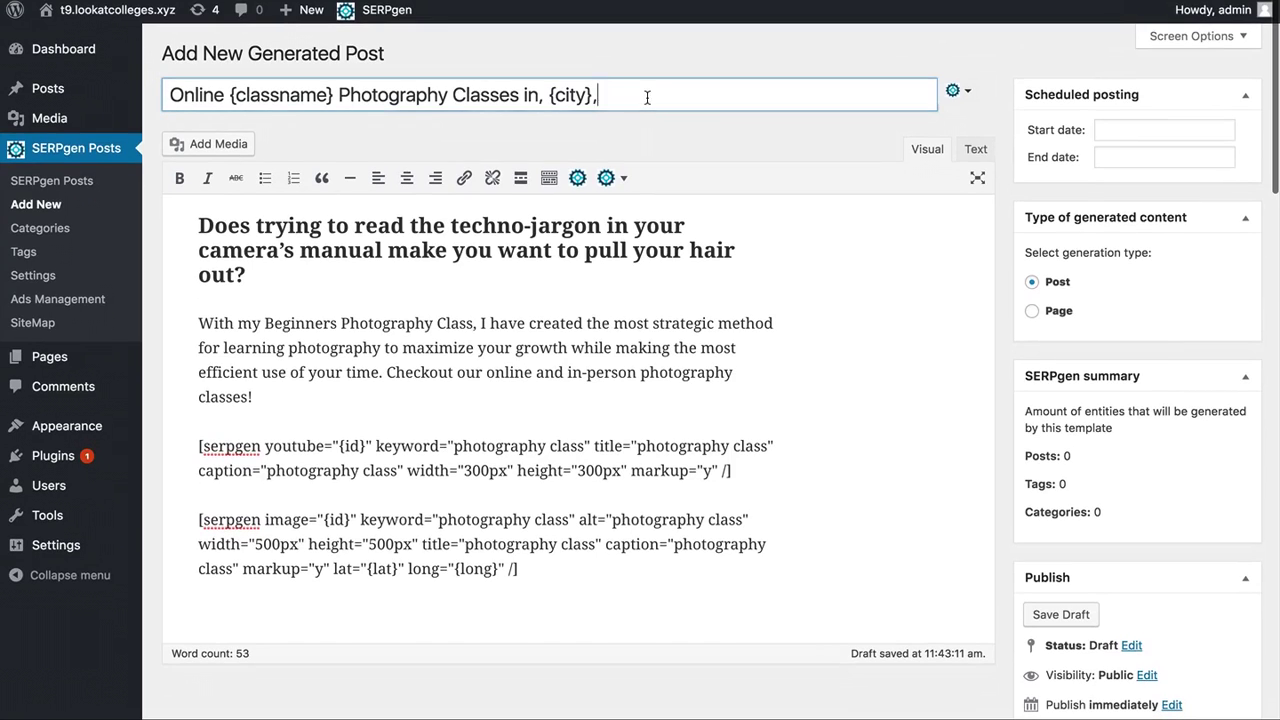
key(ctrl+v)
Try to copy the global {zip} variable and paste it at the end of the post title
scroll(519, 470, down, 10)
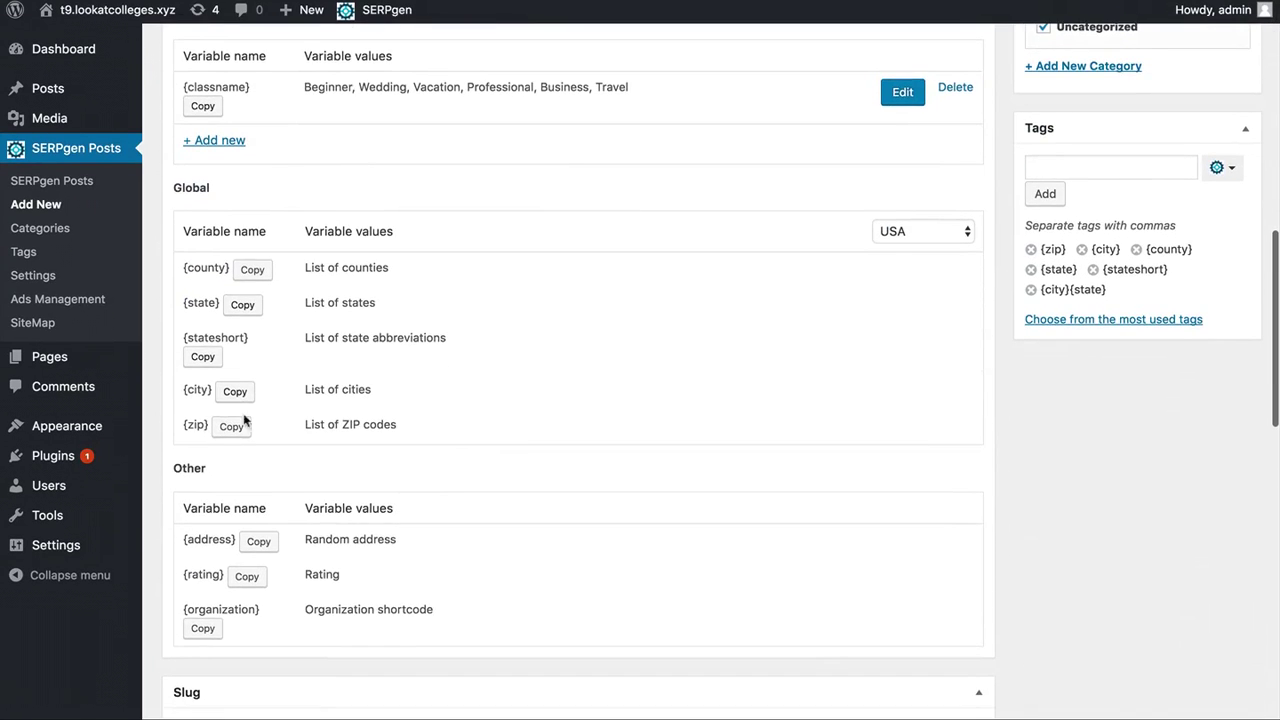
click(238, 425)
scroll(543, 380, up, 10)
click(728, 95)
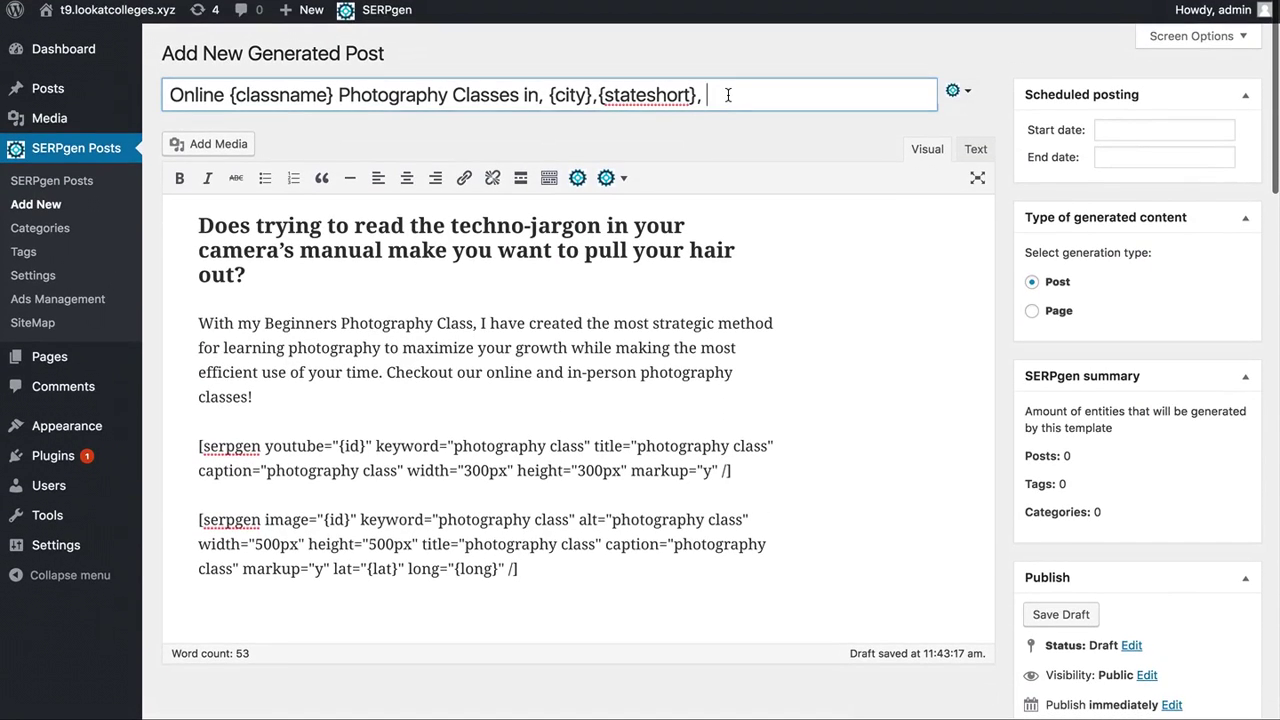
key(ctrl+v)
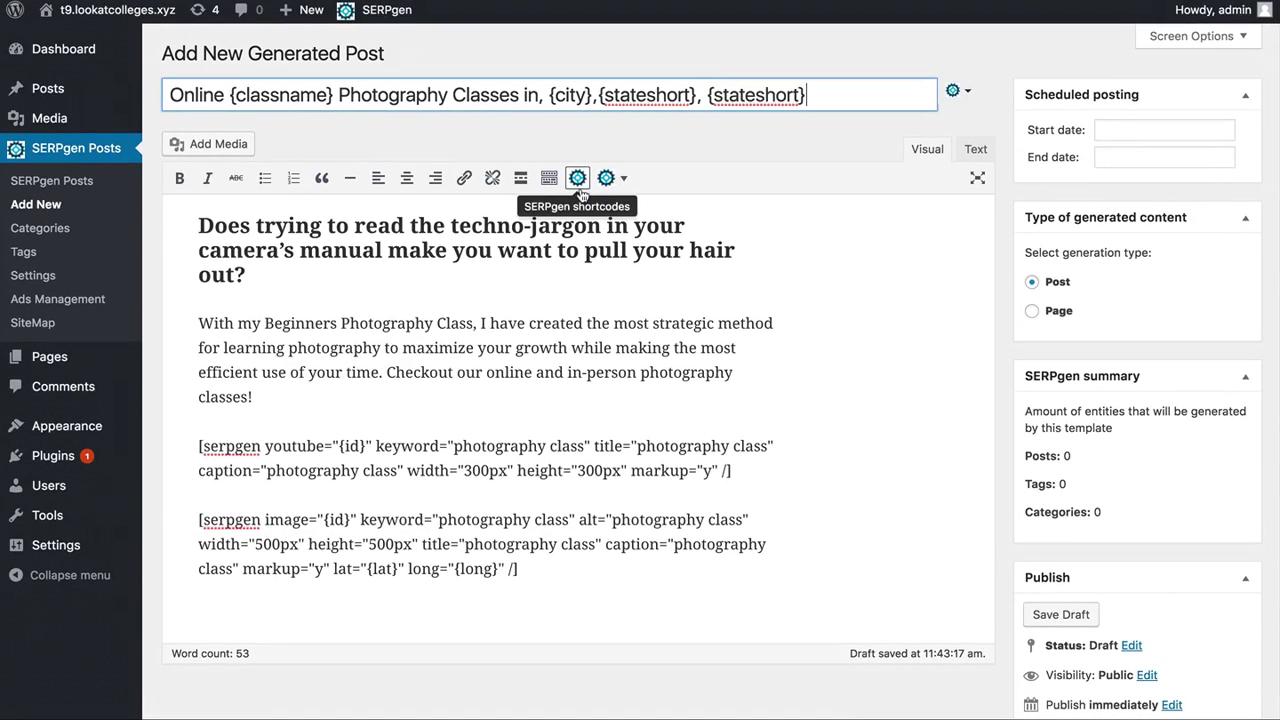
scroll(289, 466, down, 5)
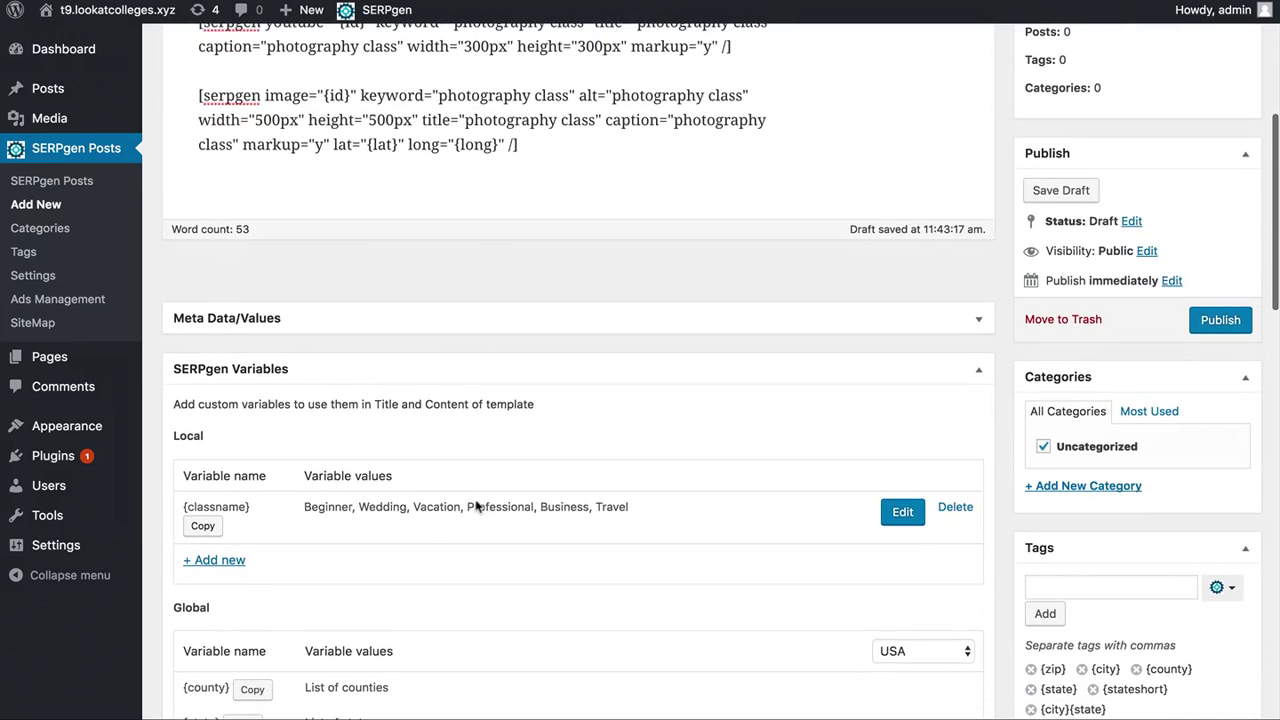
scroll(408, 485, up, 5)
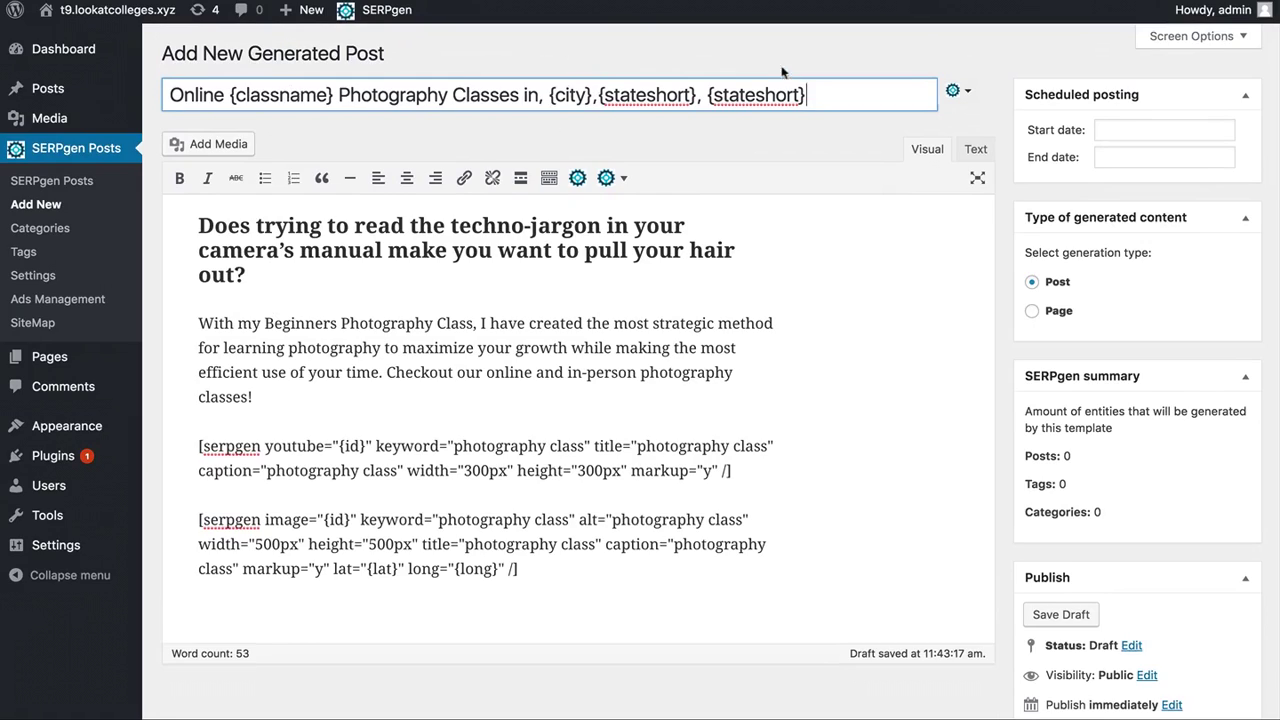
Copy the global {zip} variable and paste it over the second {stateshort} in the post title
scroll(602, 334, down, 5)
scroll(602, 334, down, 10)
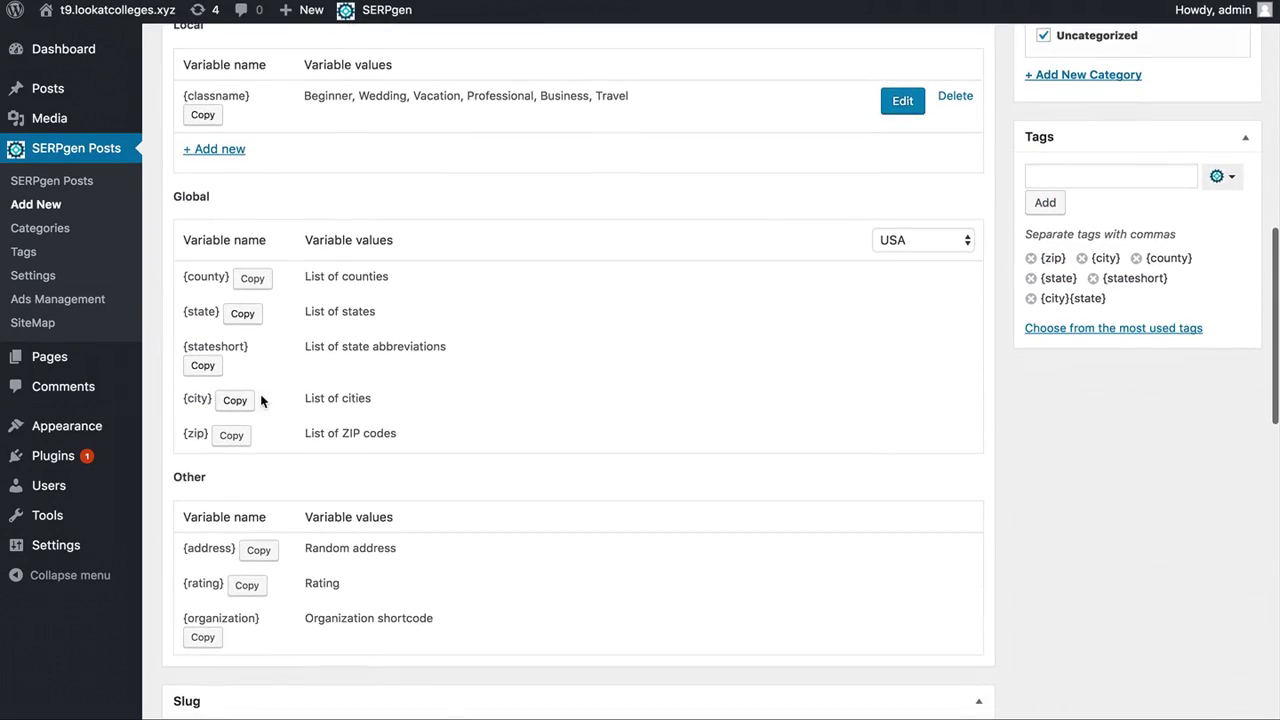
click(233, 435)
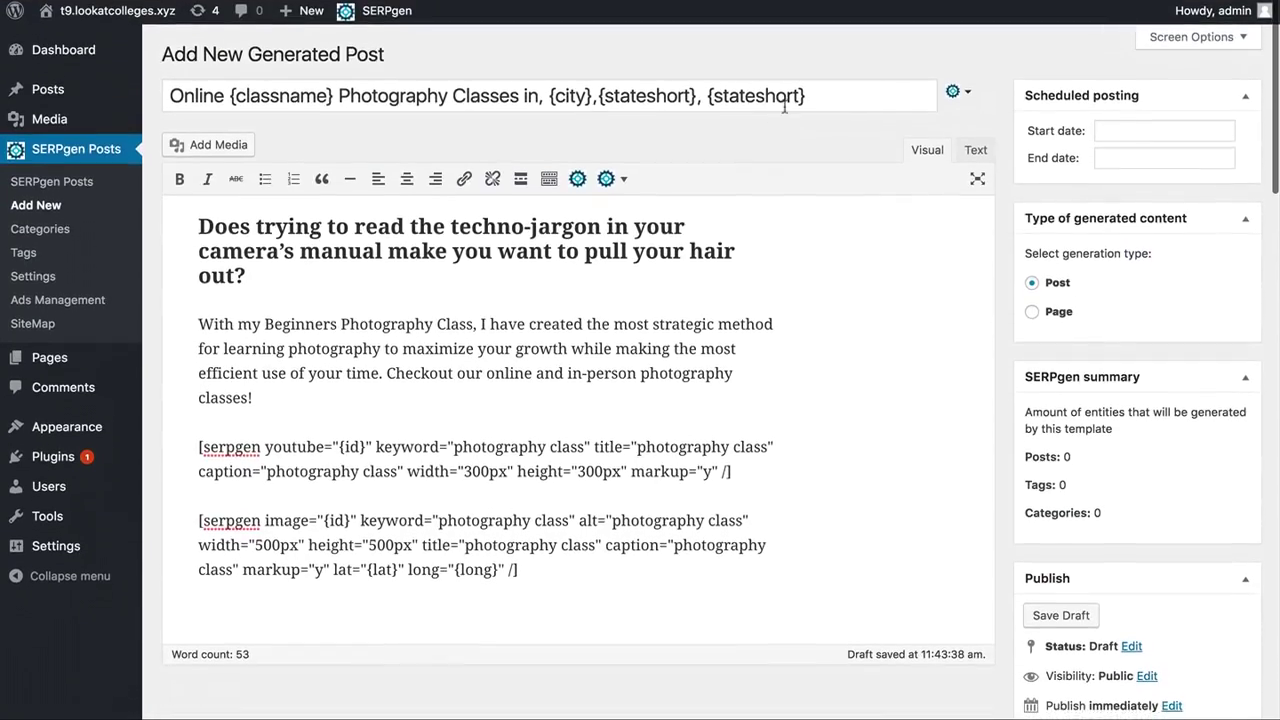
drag(806, 95, 712, 101)
key(super+v)
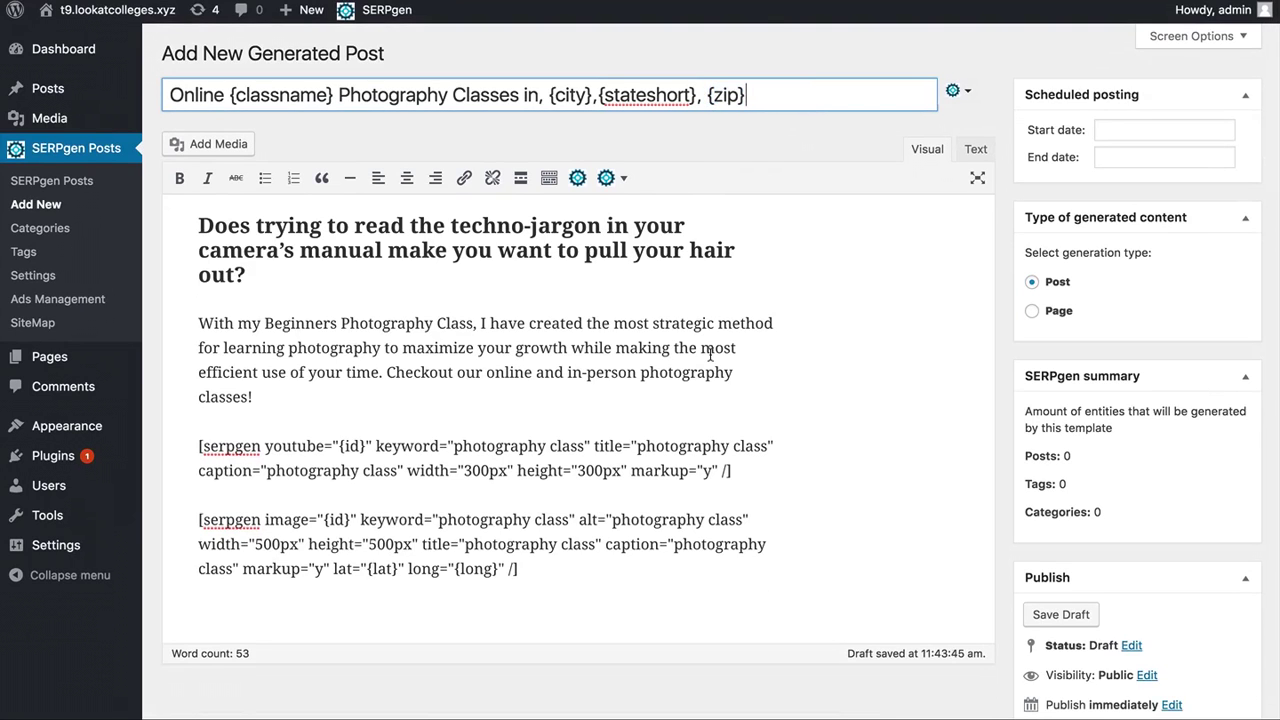
Expand the Meta Data/Values section and copy the post title into both the Title Tag and Meta title
scroll(693, 433, down, 5)
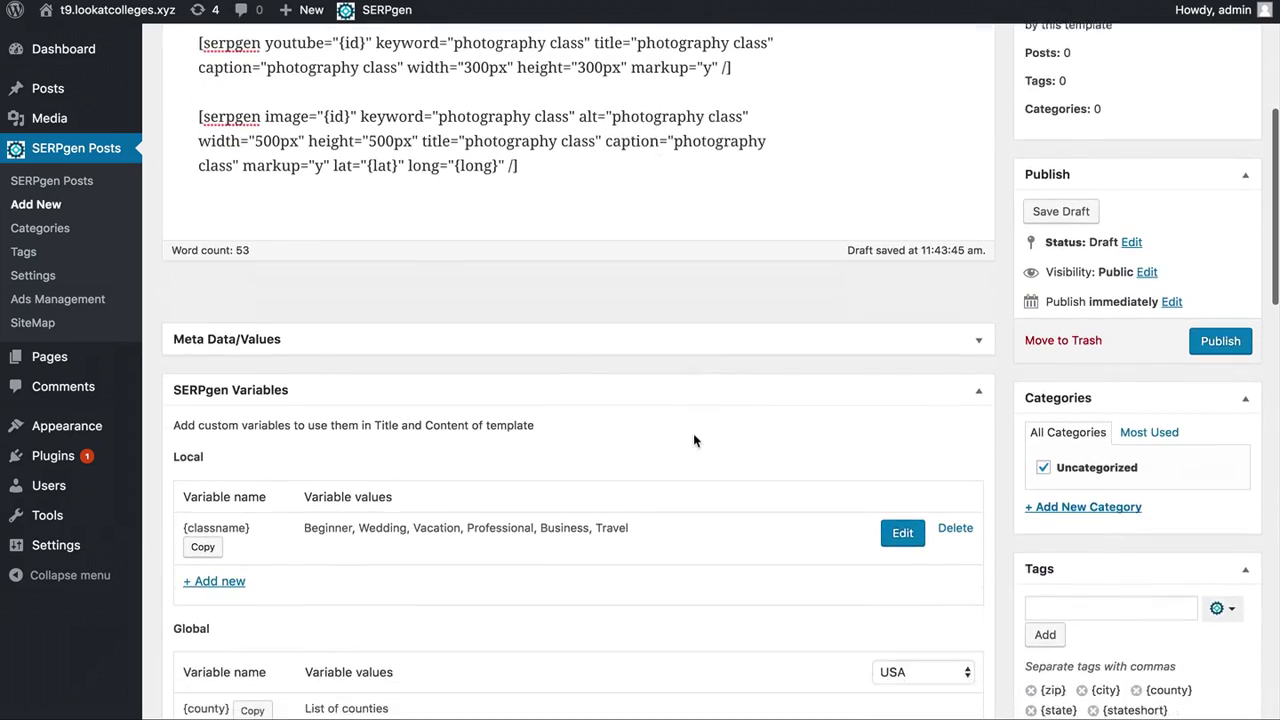
click(978, 286)
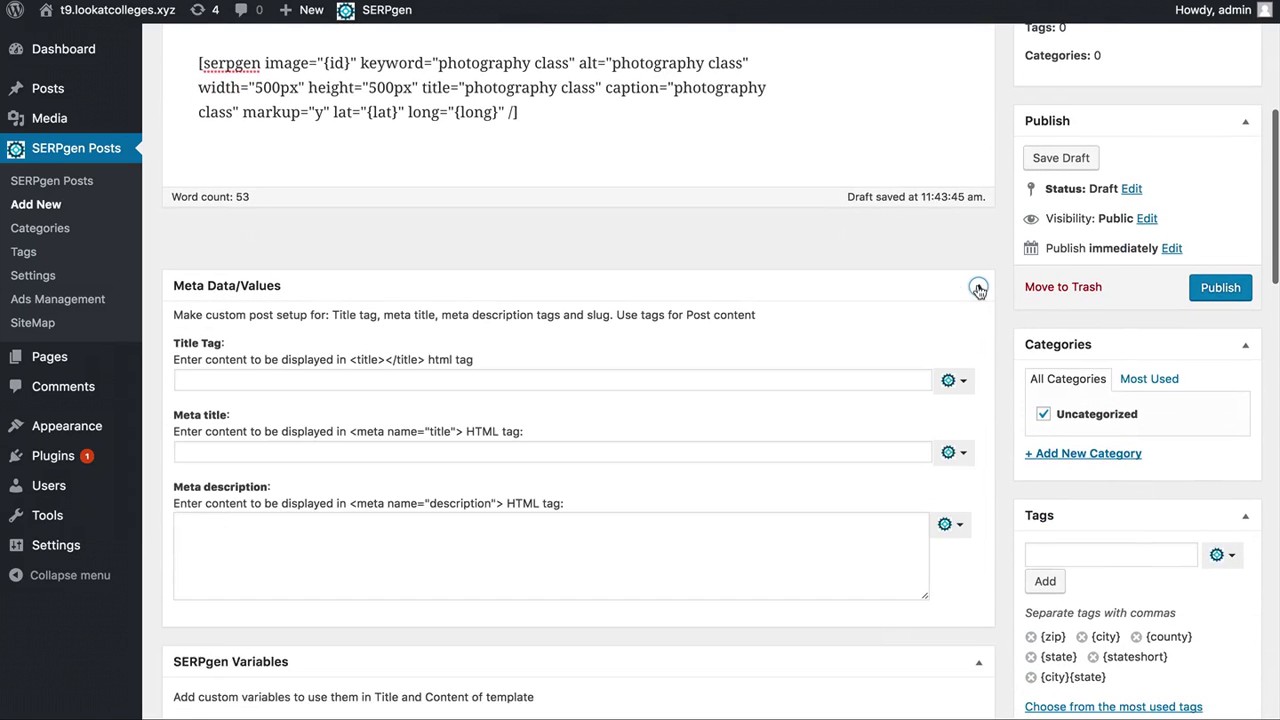
scroll(471, 457, down, 1)
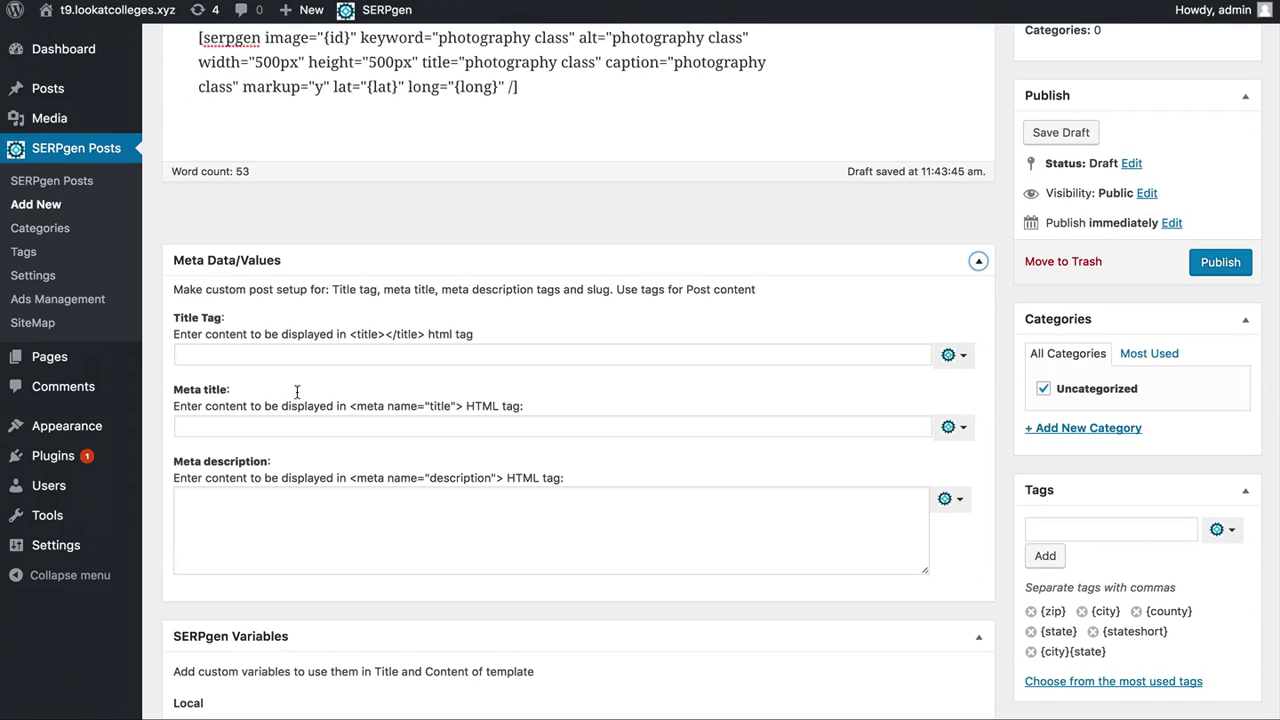
scroll(244, 359, up, 5)
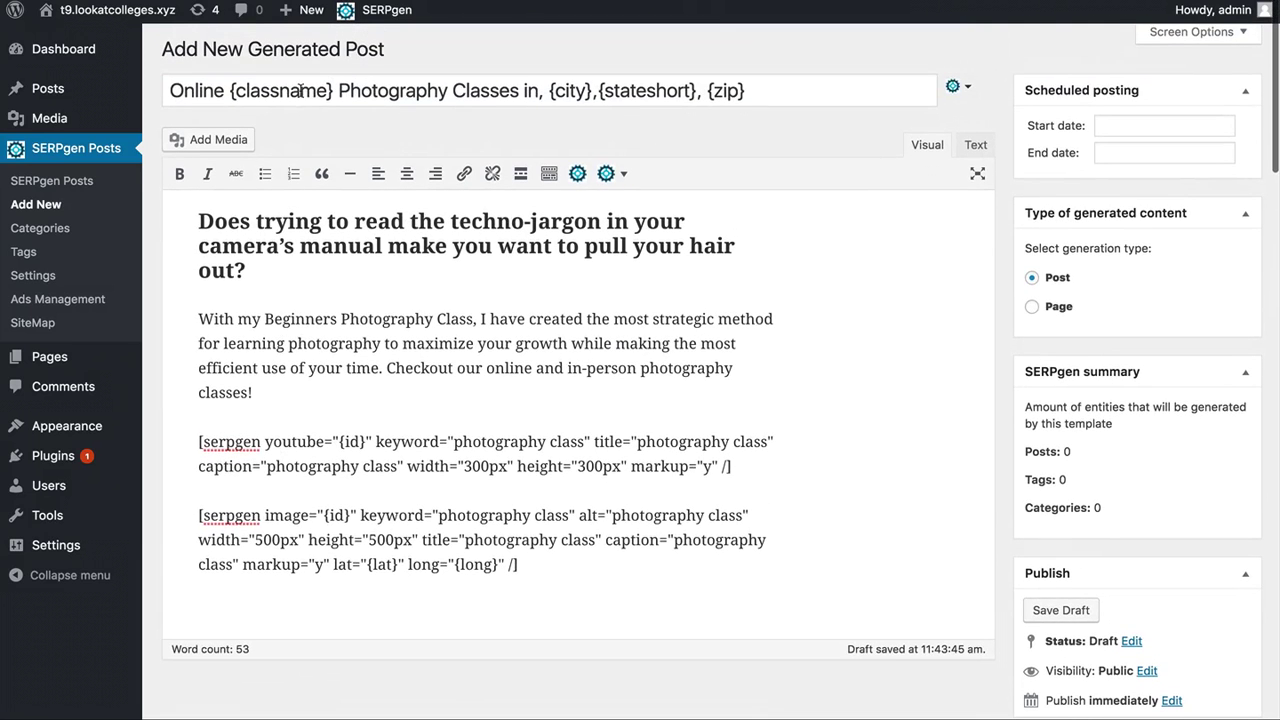
triple_click(300, 91)
scroll(281, 312, down, 5)
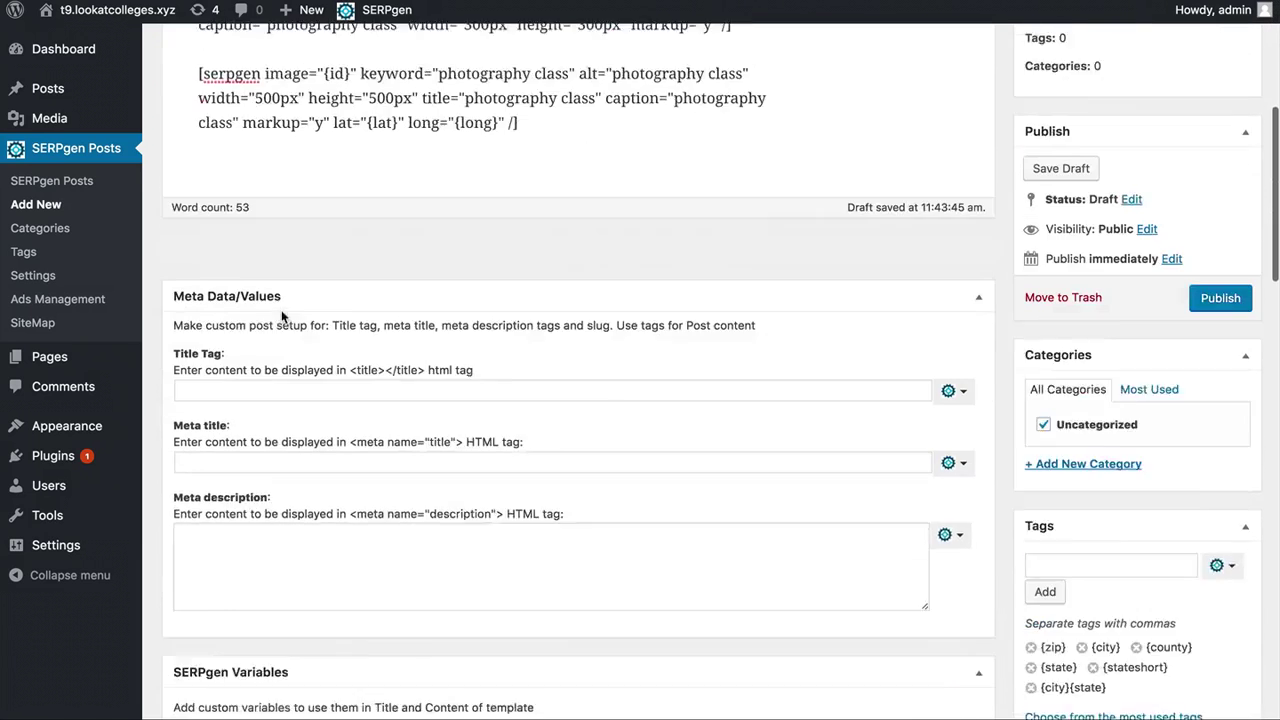
click(256, 318)
key(super+v)
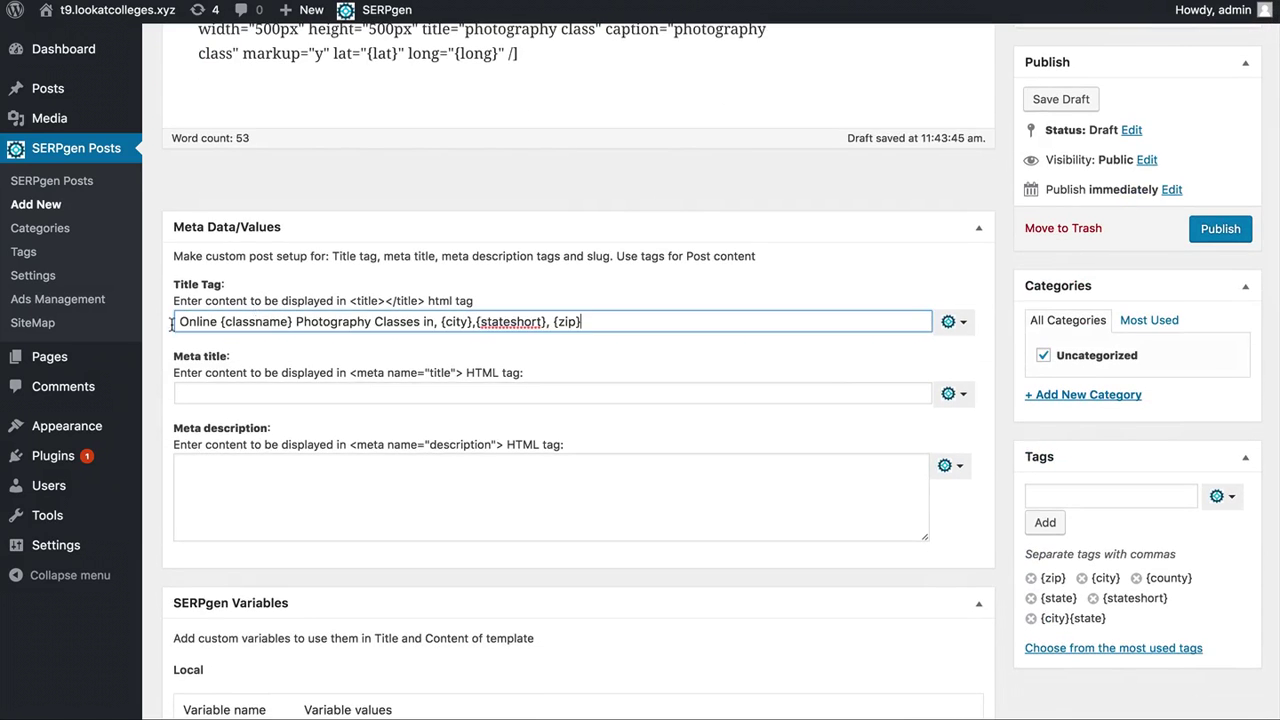
click(236, 392)
key(super+v)
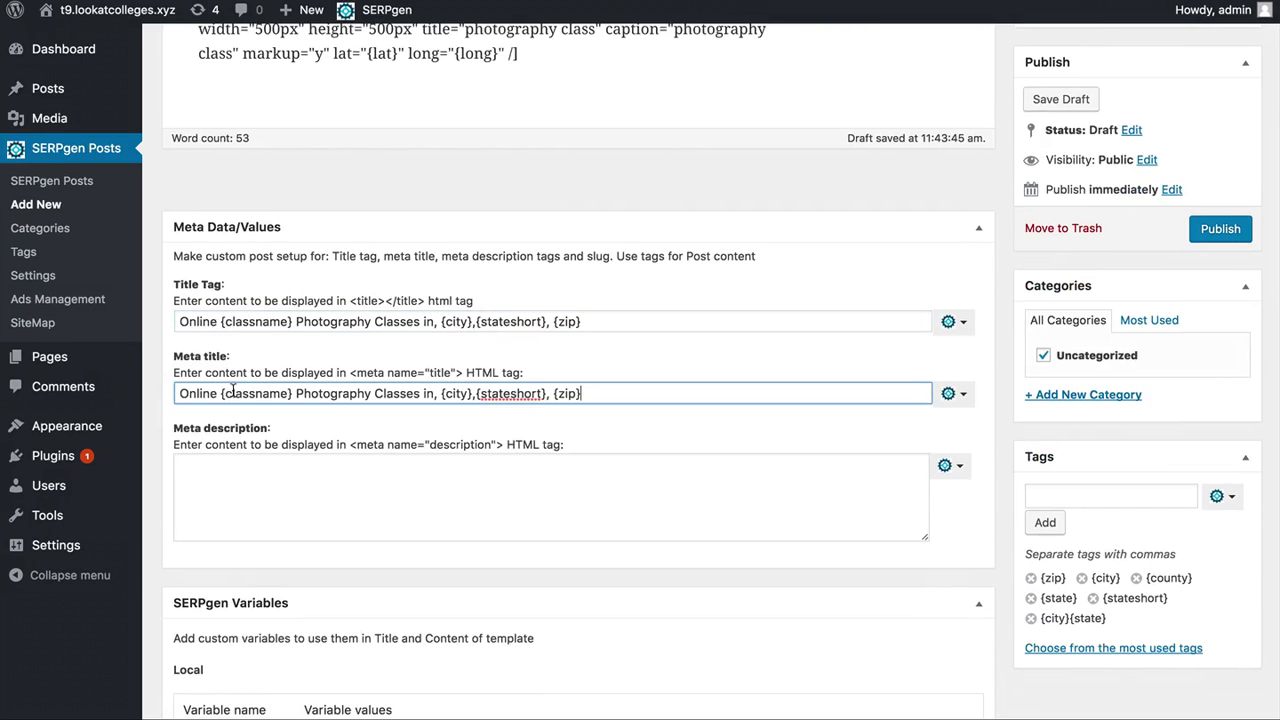
Set the meta description to "Get online {classname} Photography Classes in, {city},{stateshort}, {zip} starting today!", reusing the copied title
click(238, 502)
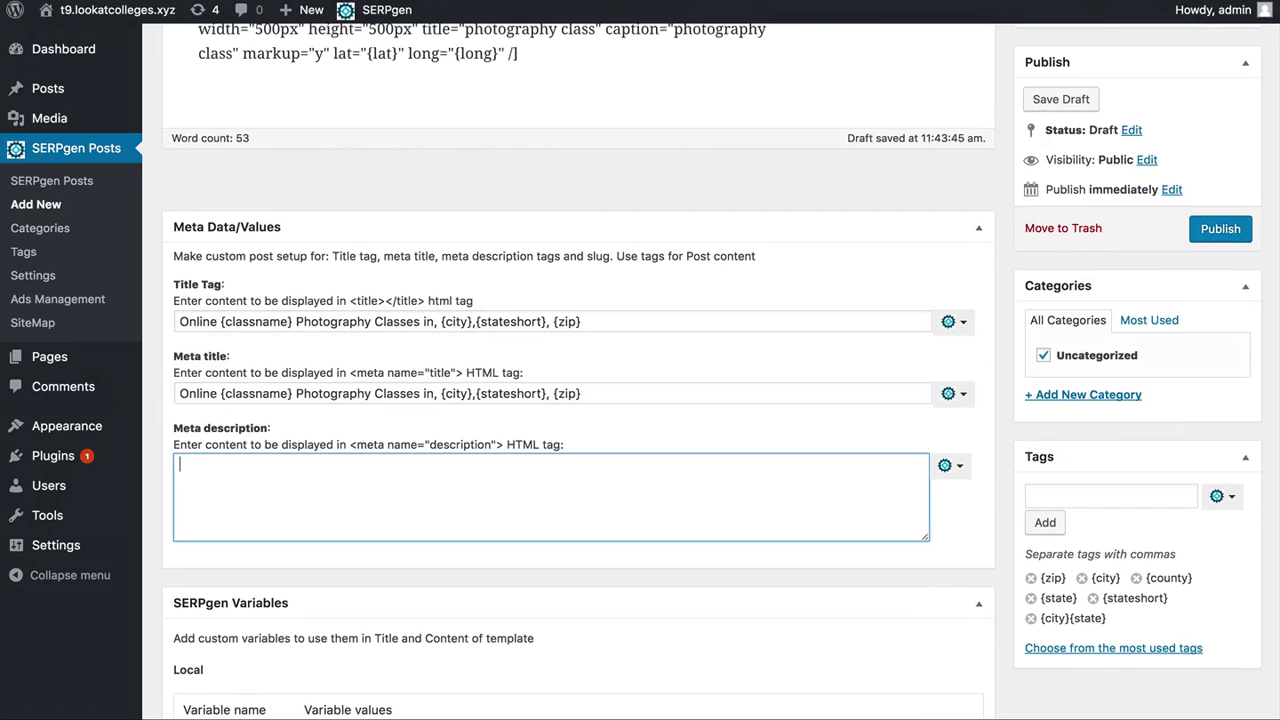
key(super+v)
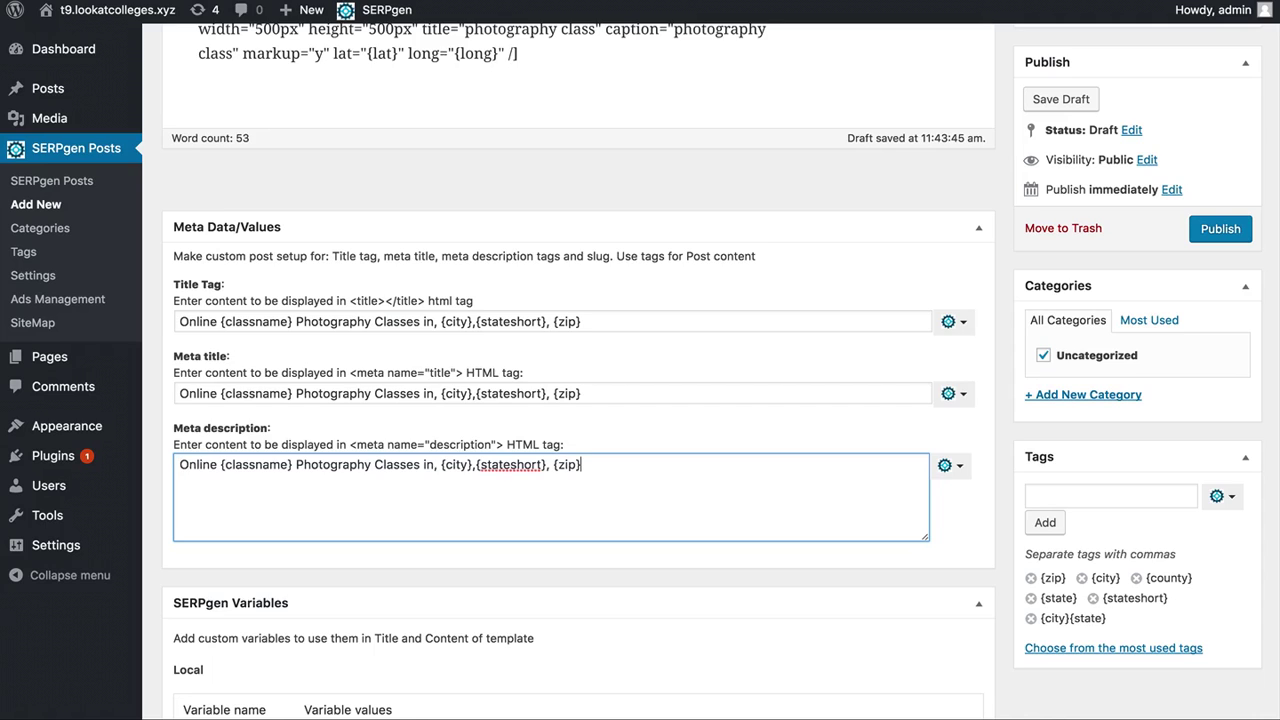
text(Get)
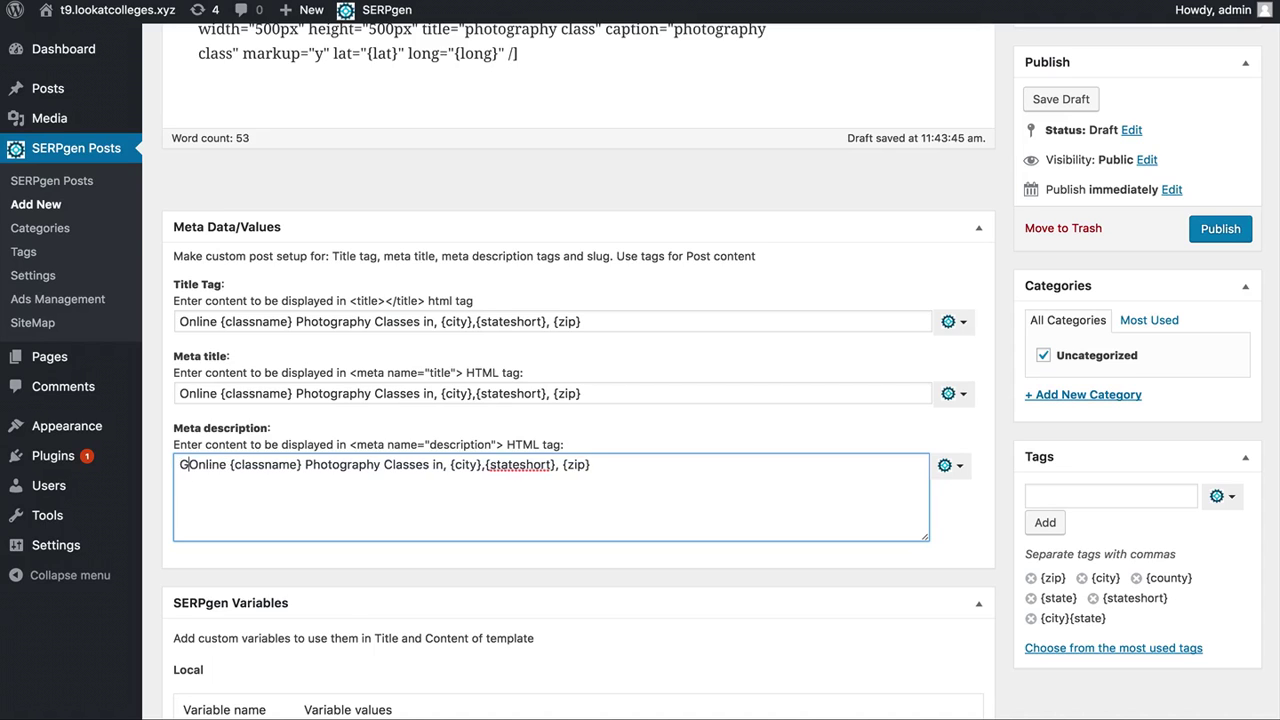
key(Delete)
text(o)
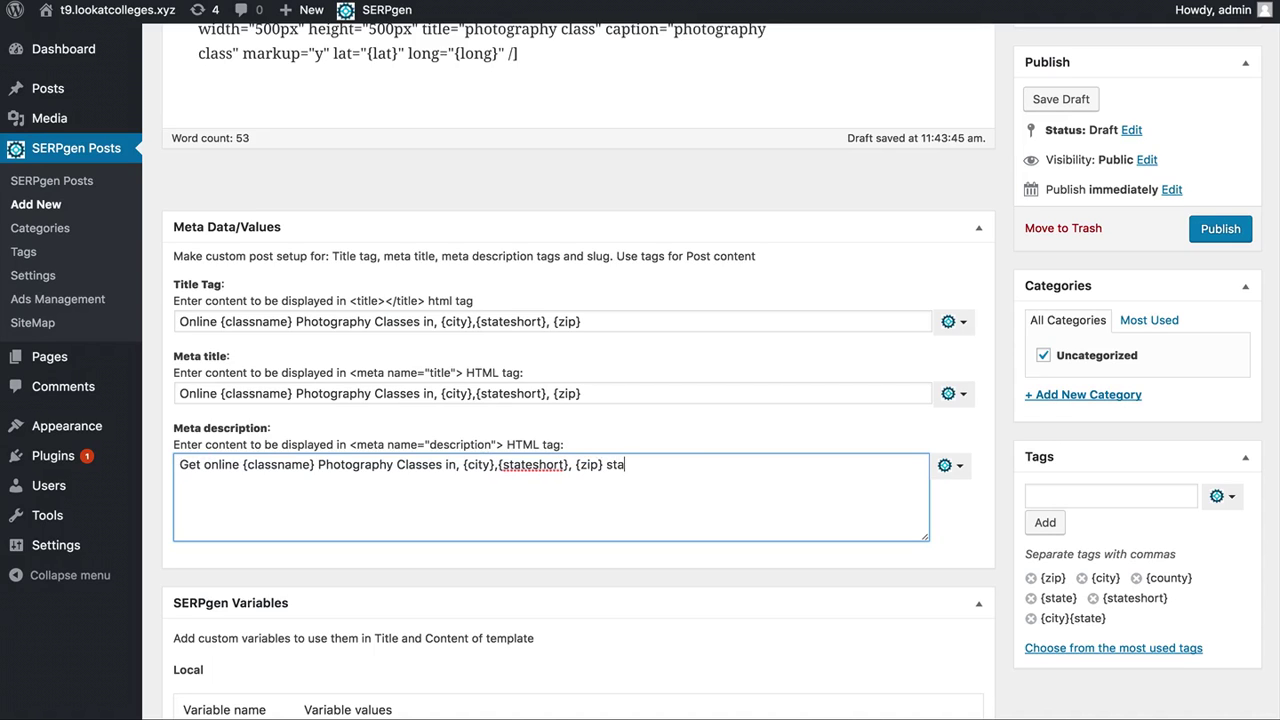
text(rting today!)
Add the tag "photography classes in {zip}" to the post, inserting the {zip} variable from the SERPgen variable list
click(1048, 497)
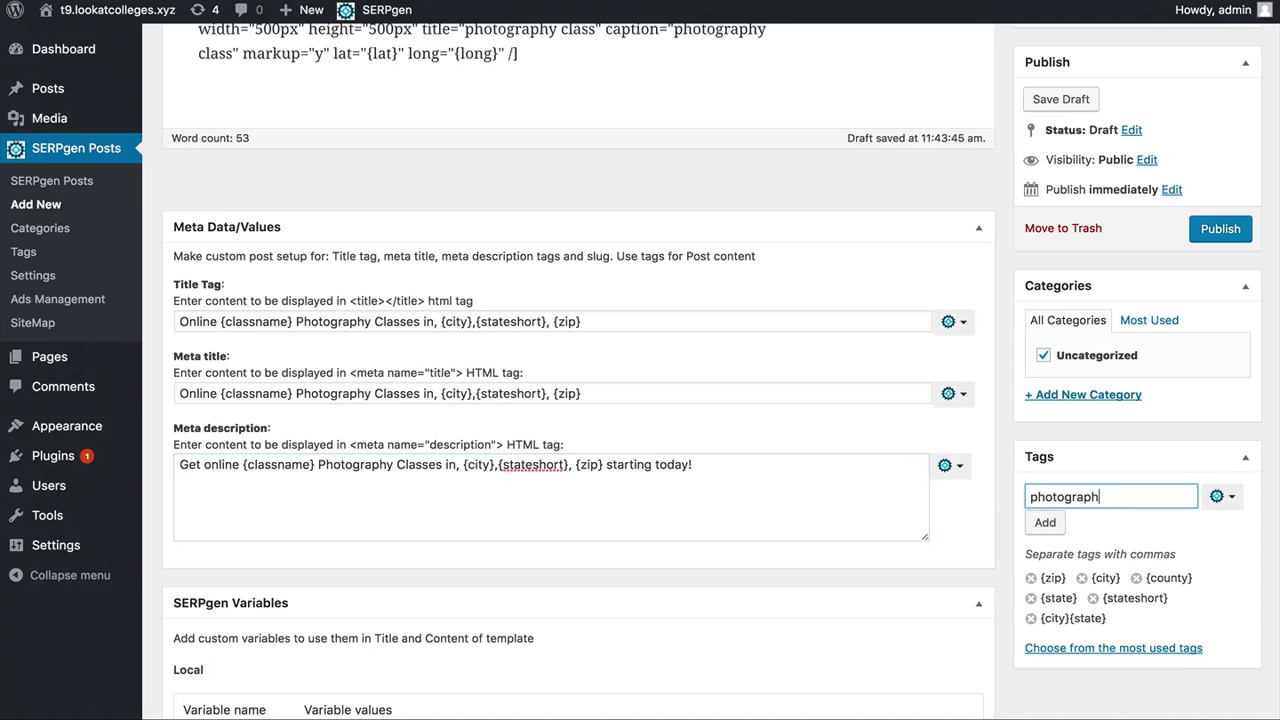
text(photography classes in)
click(1217, 496)
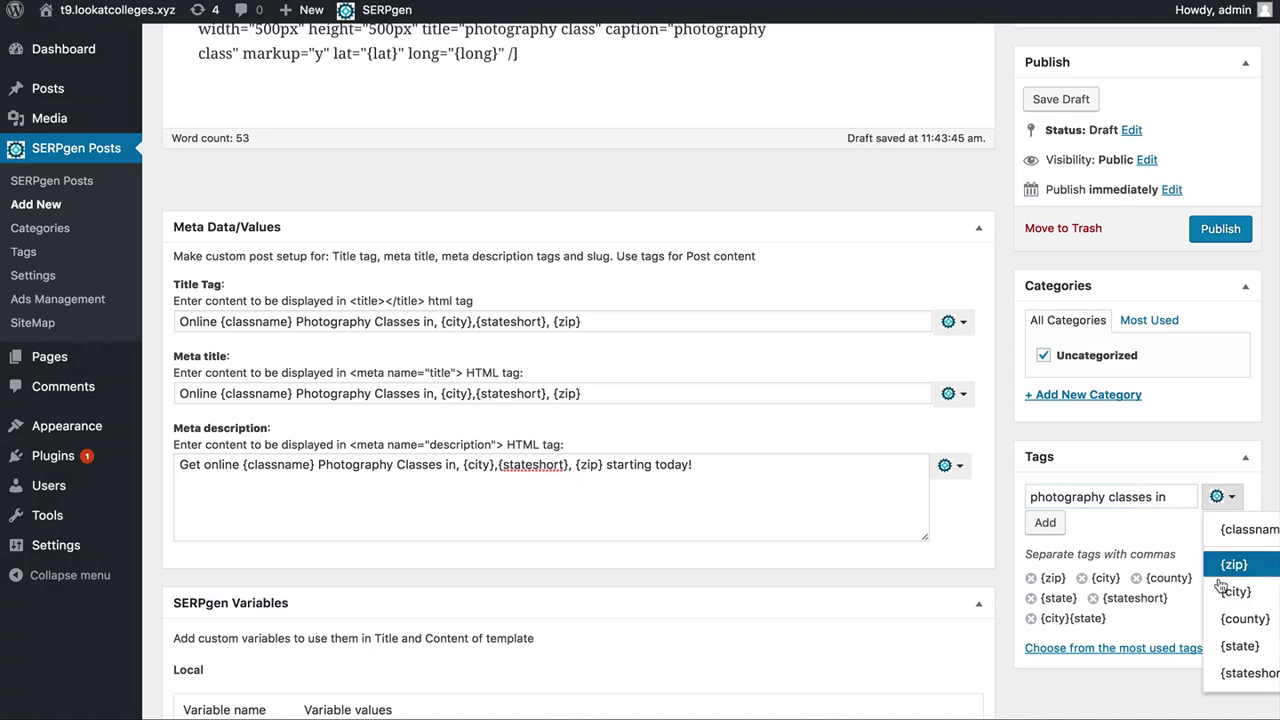
click(1233, 565)
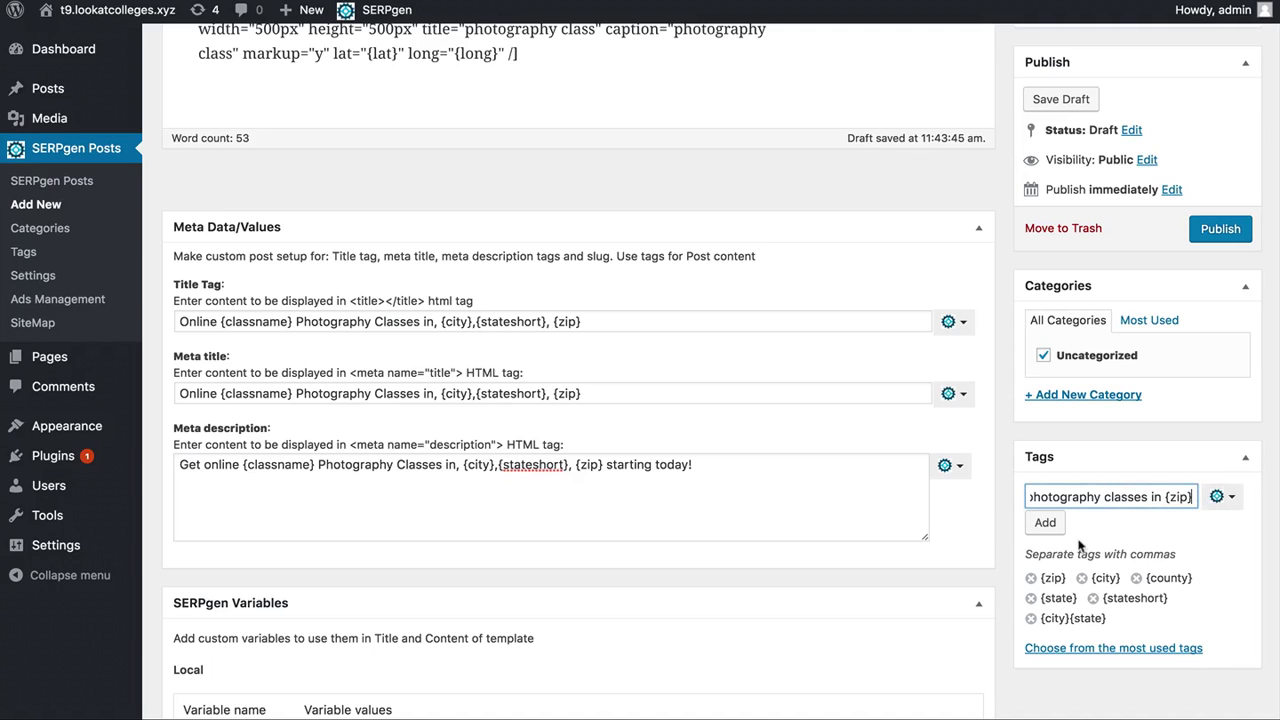
click(1058, 523)
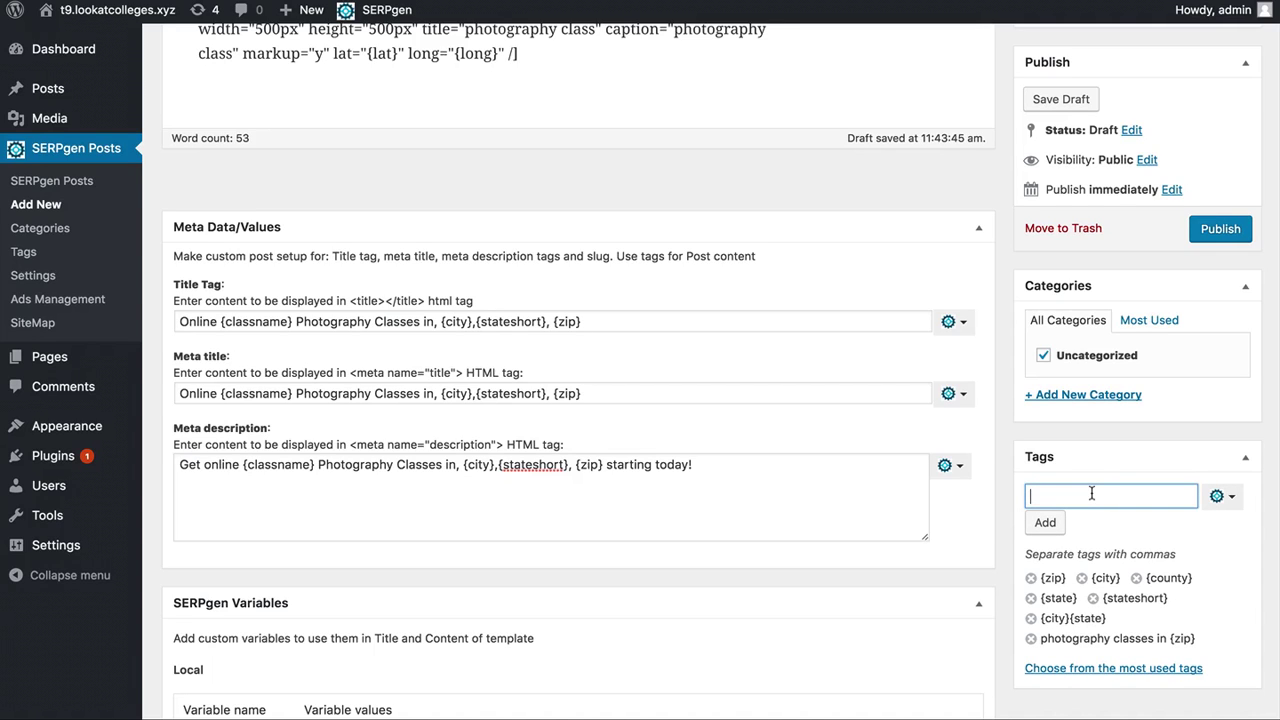
Publish the generated post template and view it on the site
scroll(905, 400, up, 5)
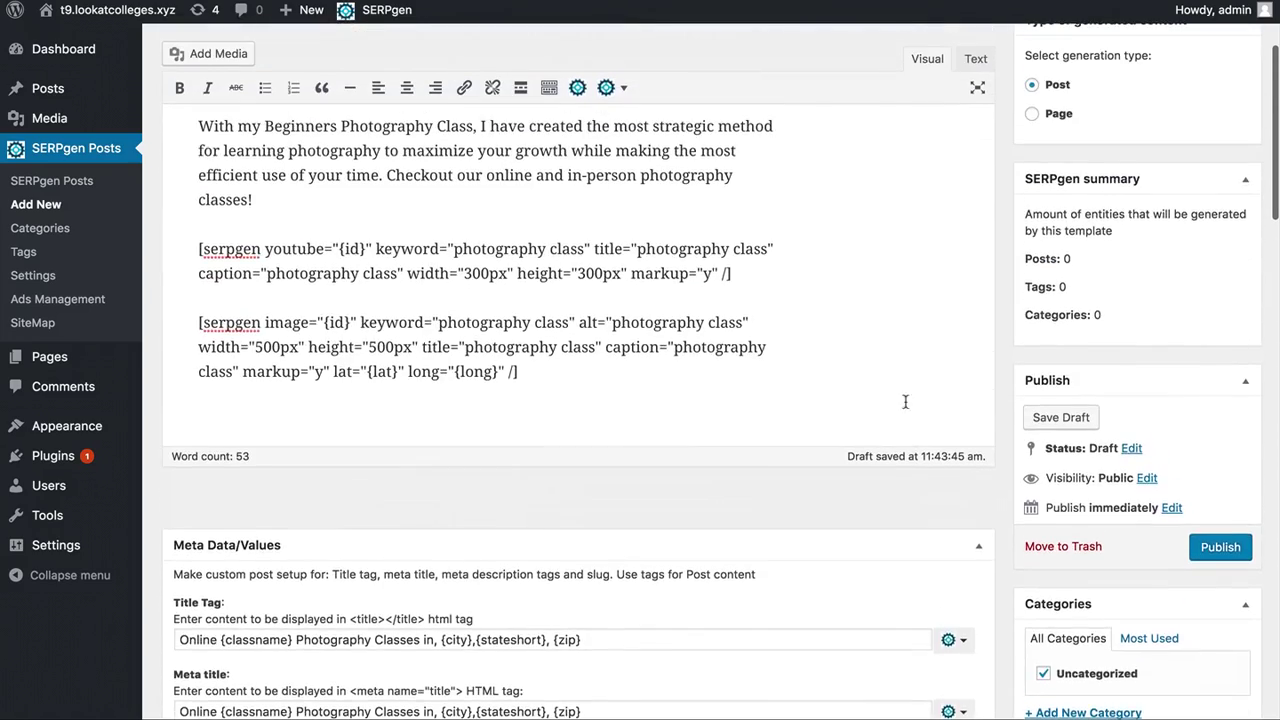
scroll(955, 460, down, 3)
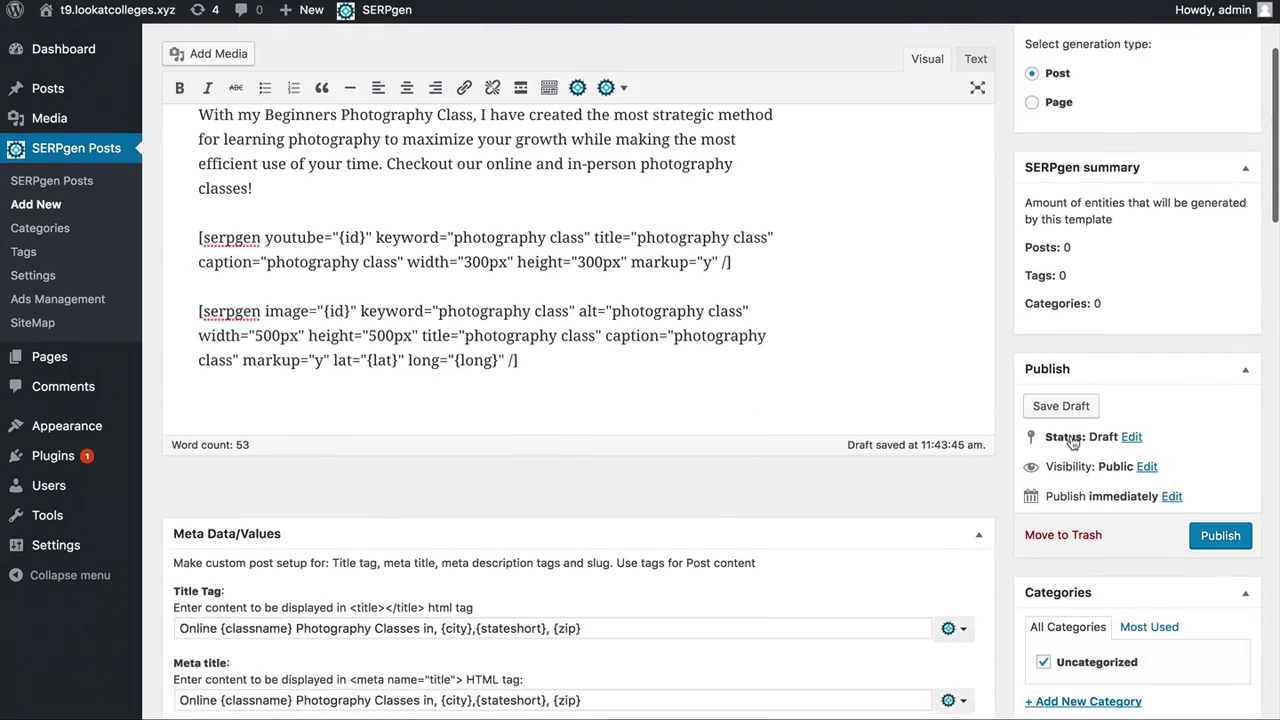
click(1218, 534)
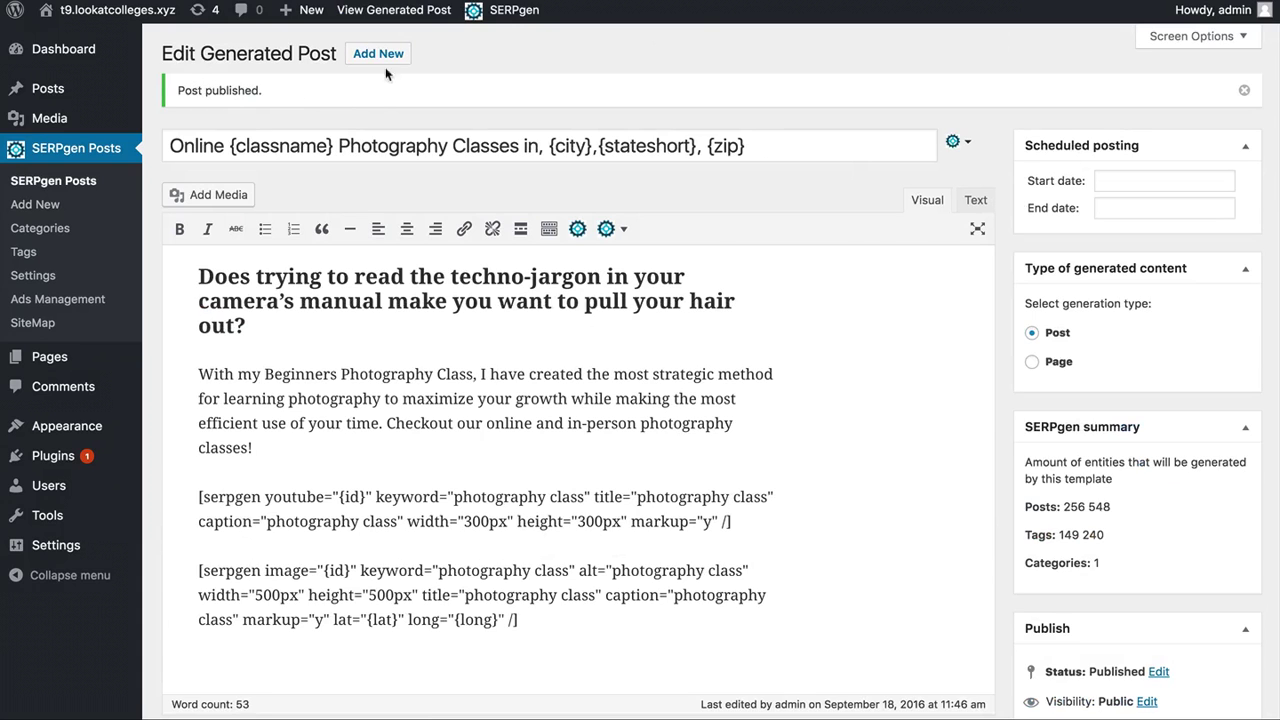
click(394, 10)
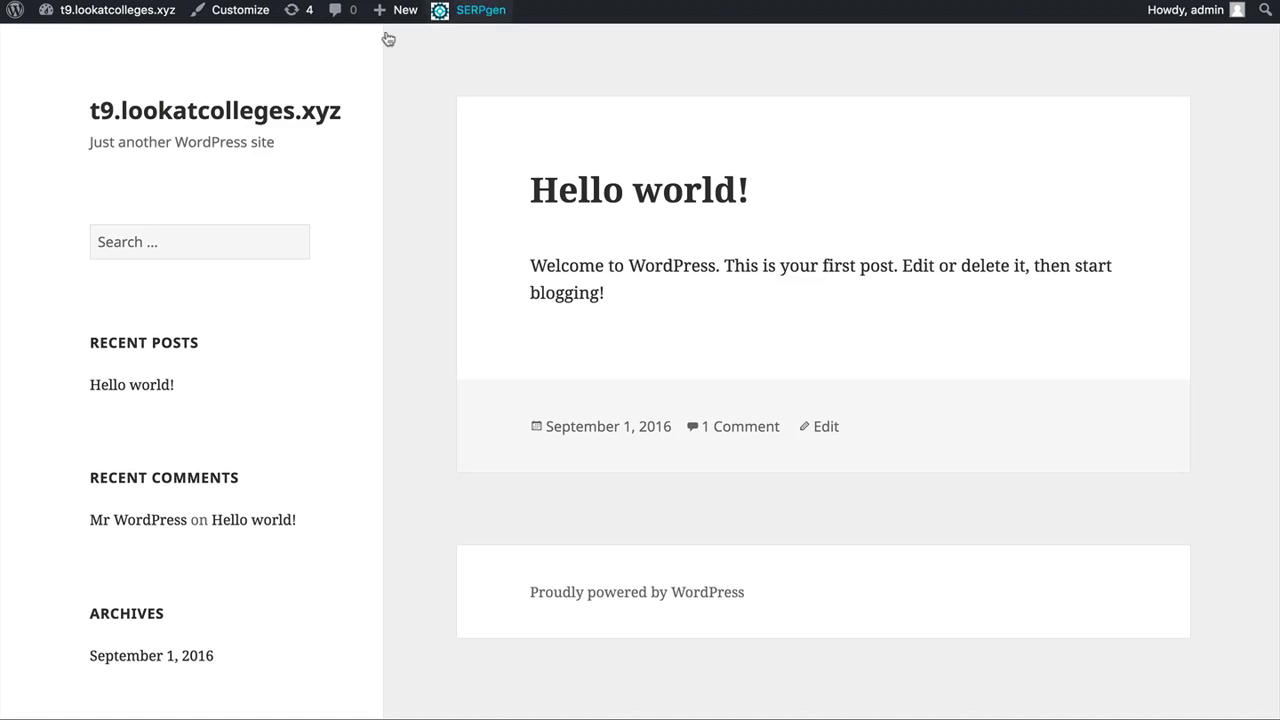
Reload the site's home page and examine the first generated post's title, text, video, image and tags
click(142, 12)
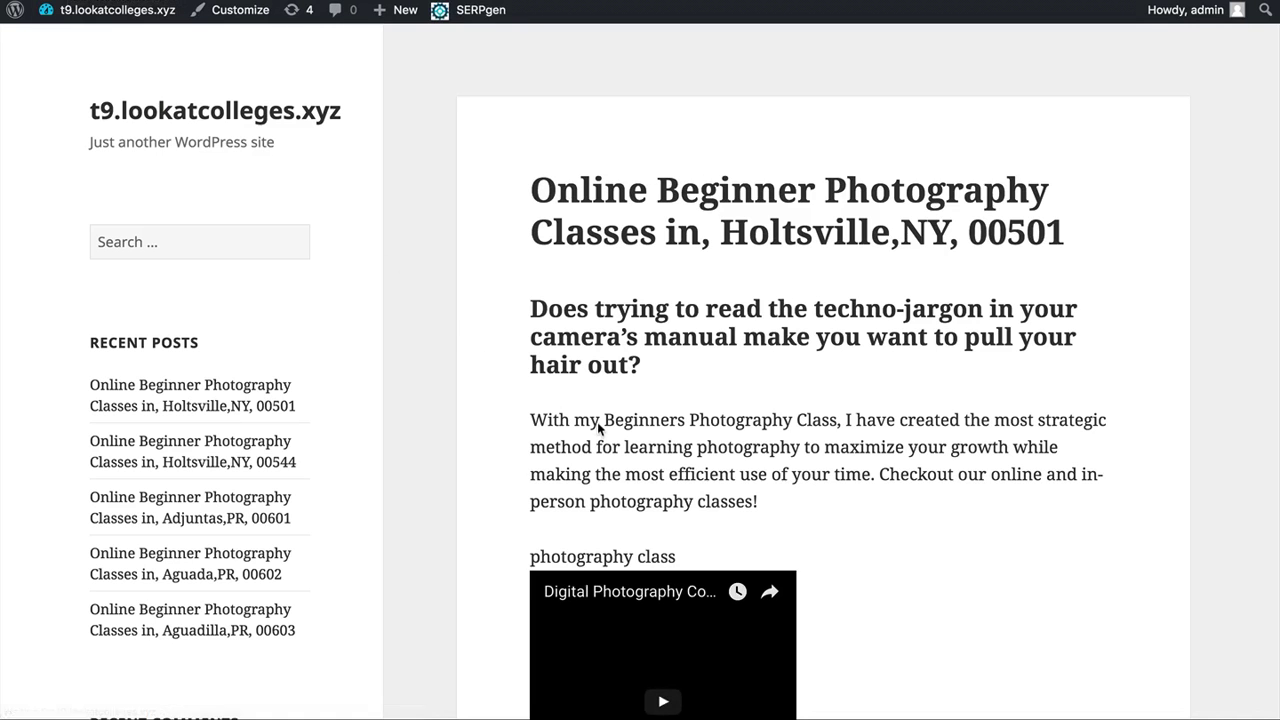
scroll(591, 394, down, 2)
scroll(600, 371, up, 1)
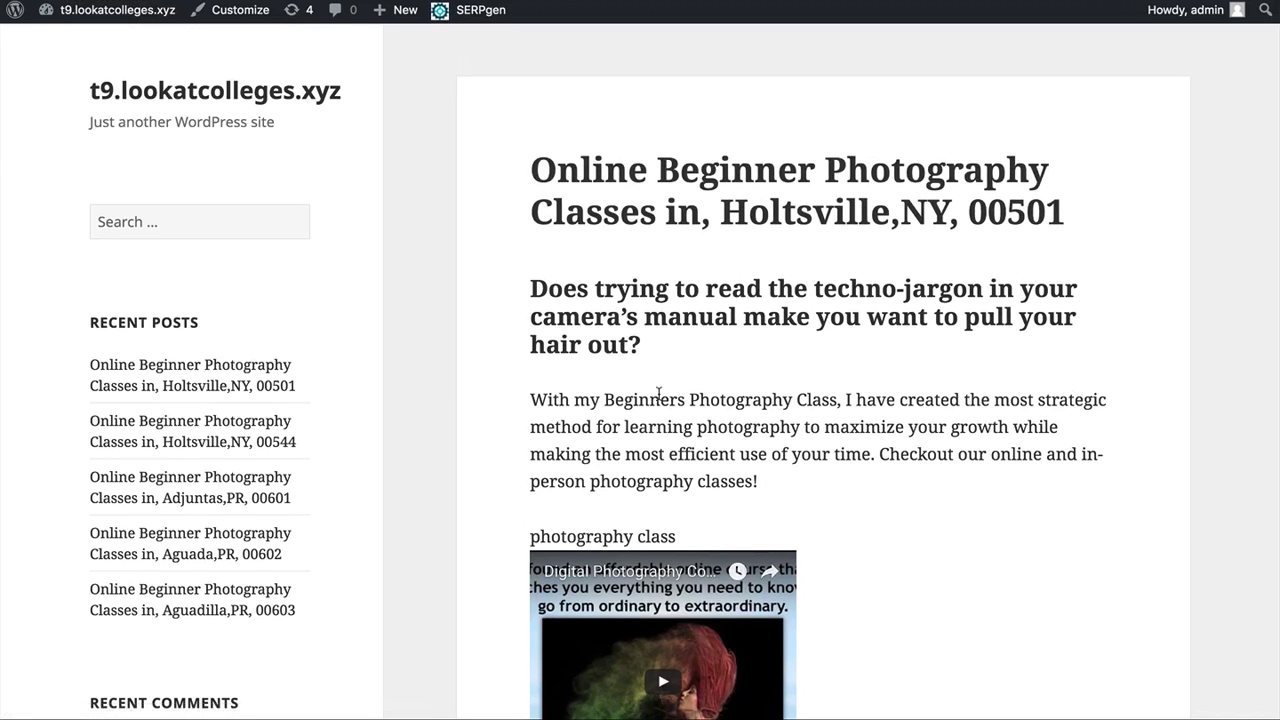
scroll(679, 380, down, 3)
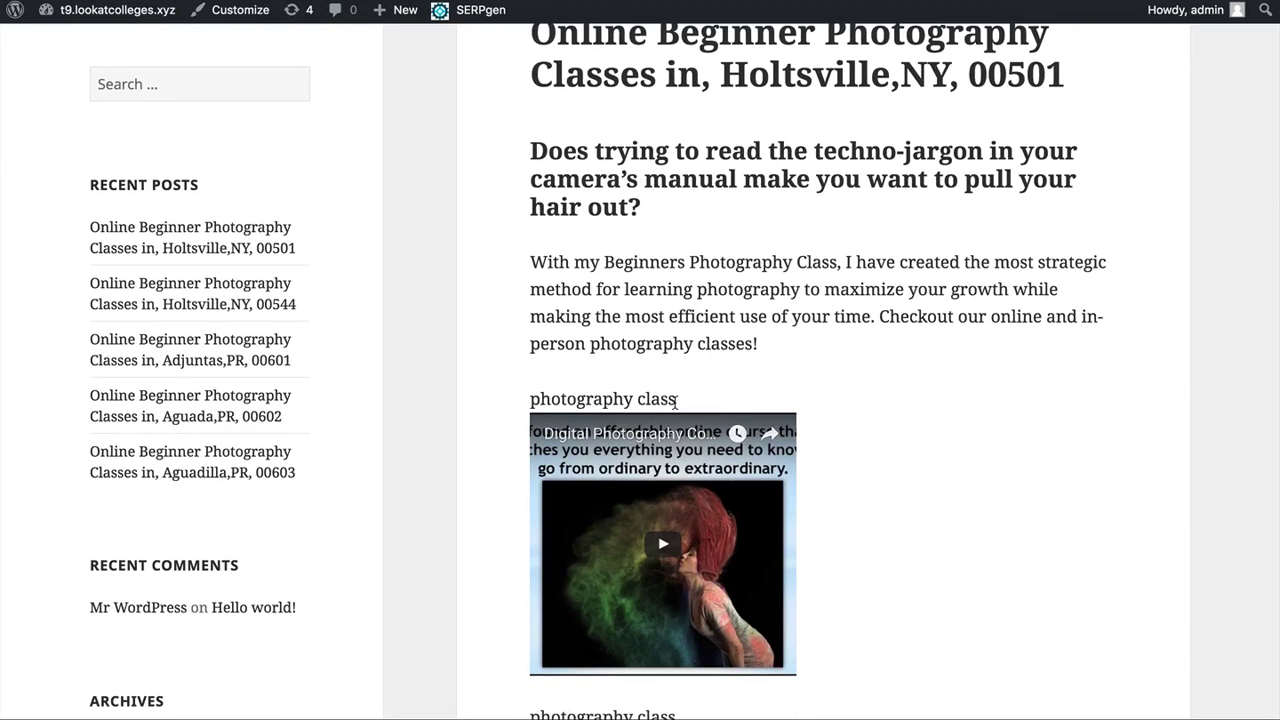
scroll(676, 400, down, 5)
scroll(660, 340, down, 5)
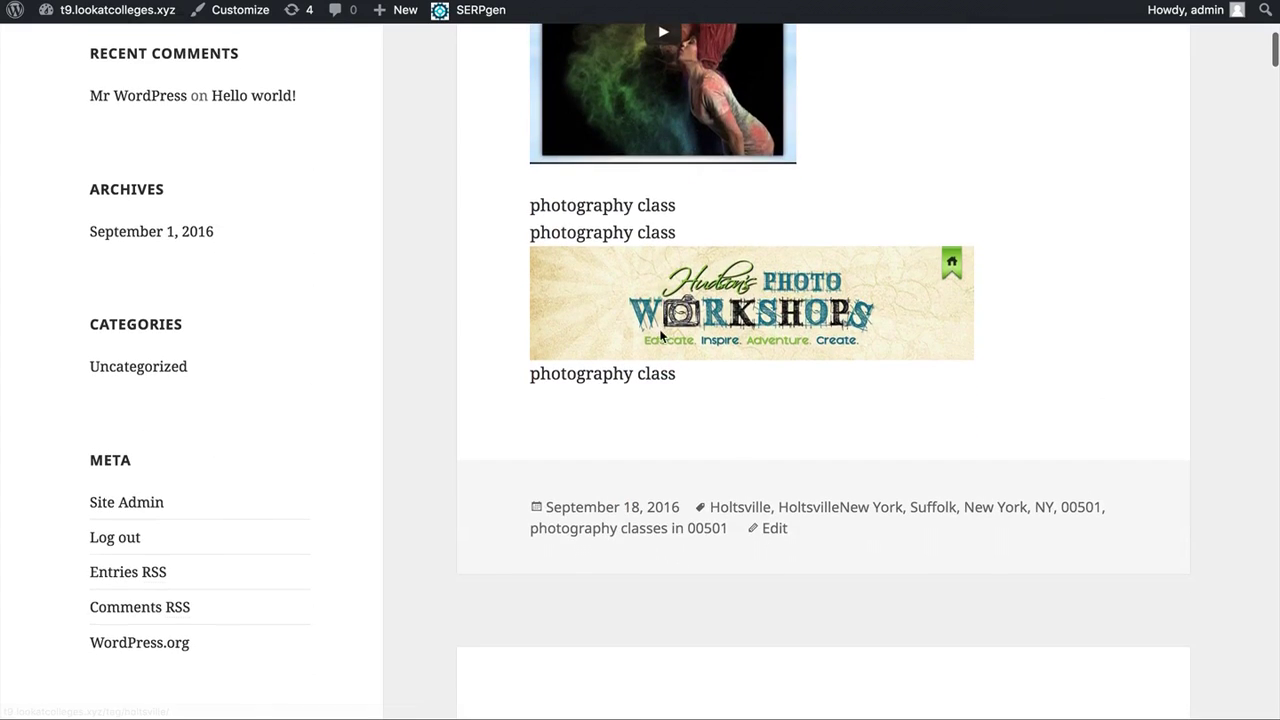
Look through the other generated posts on the home page down to the pagination and back up
scroll(429, 574, down, 20)
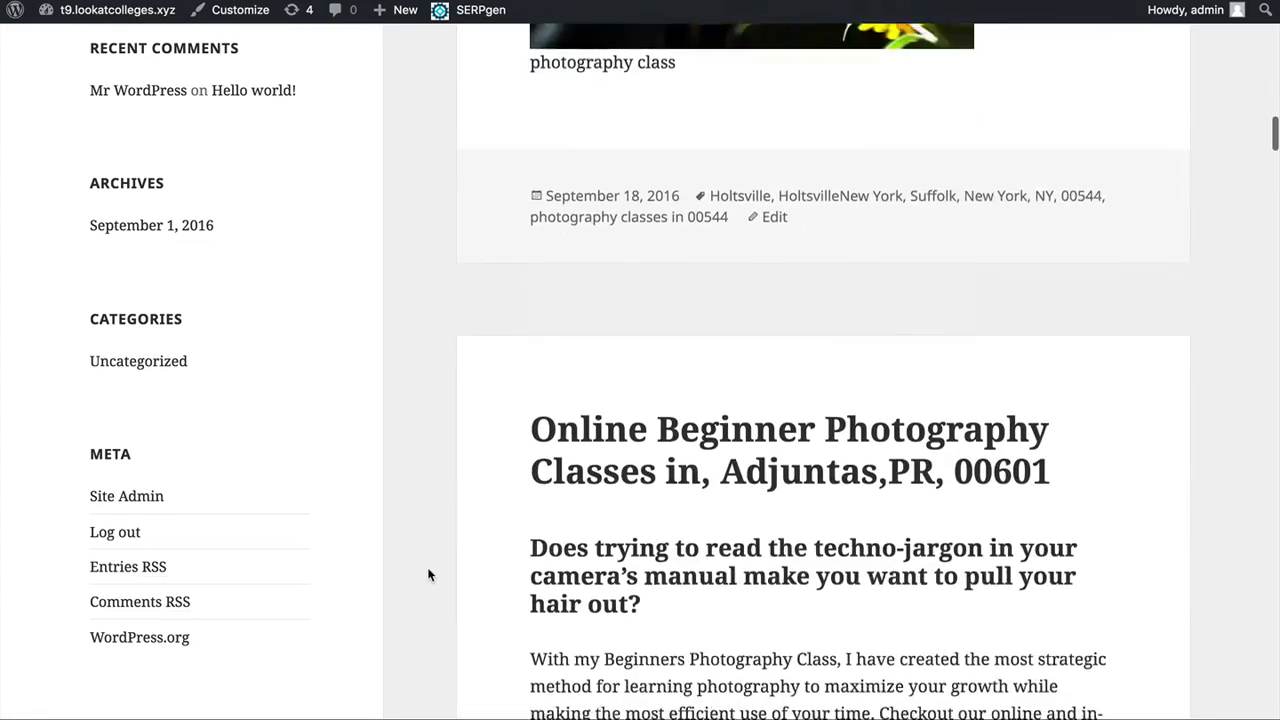
scroll(429, 574, down, 20)
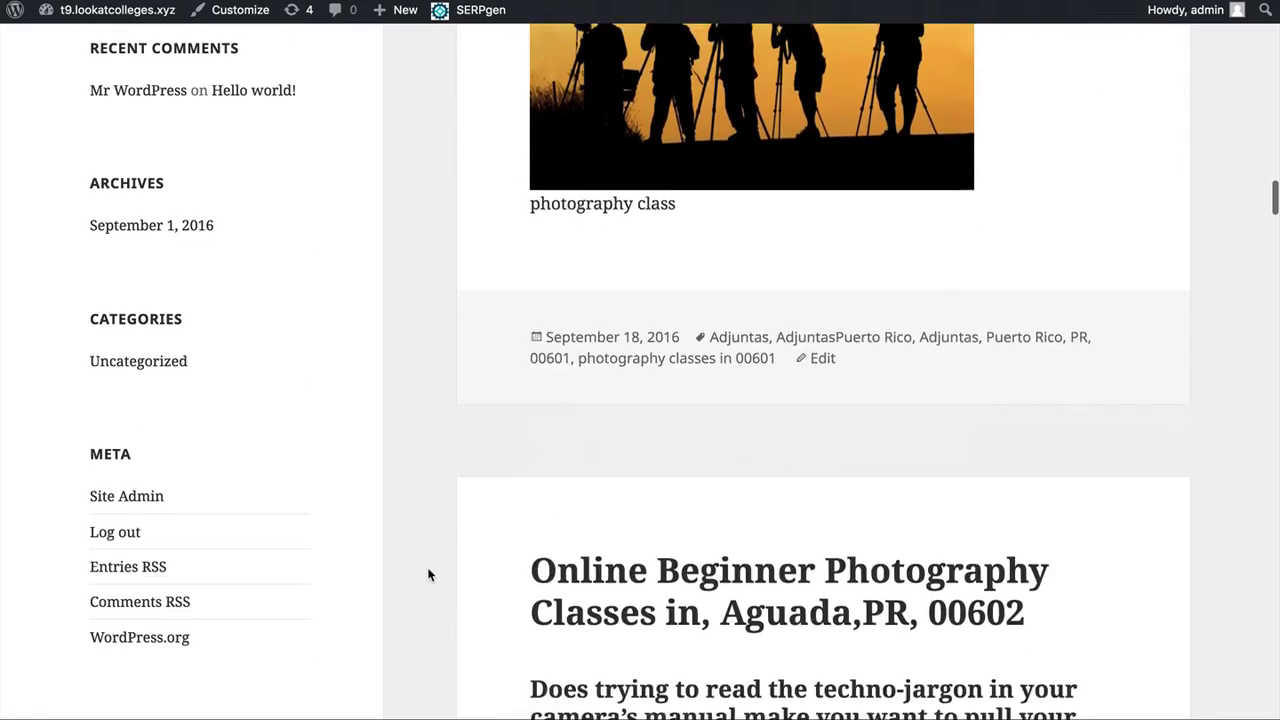
scroll(429, 574, down, 20)
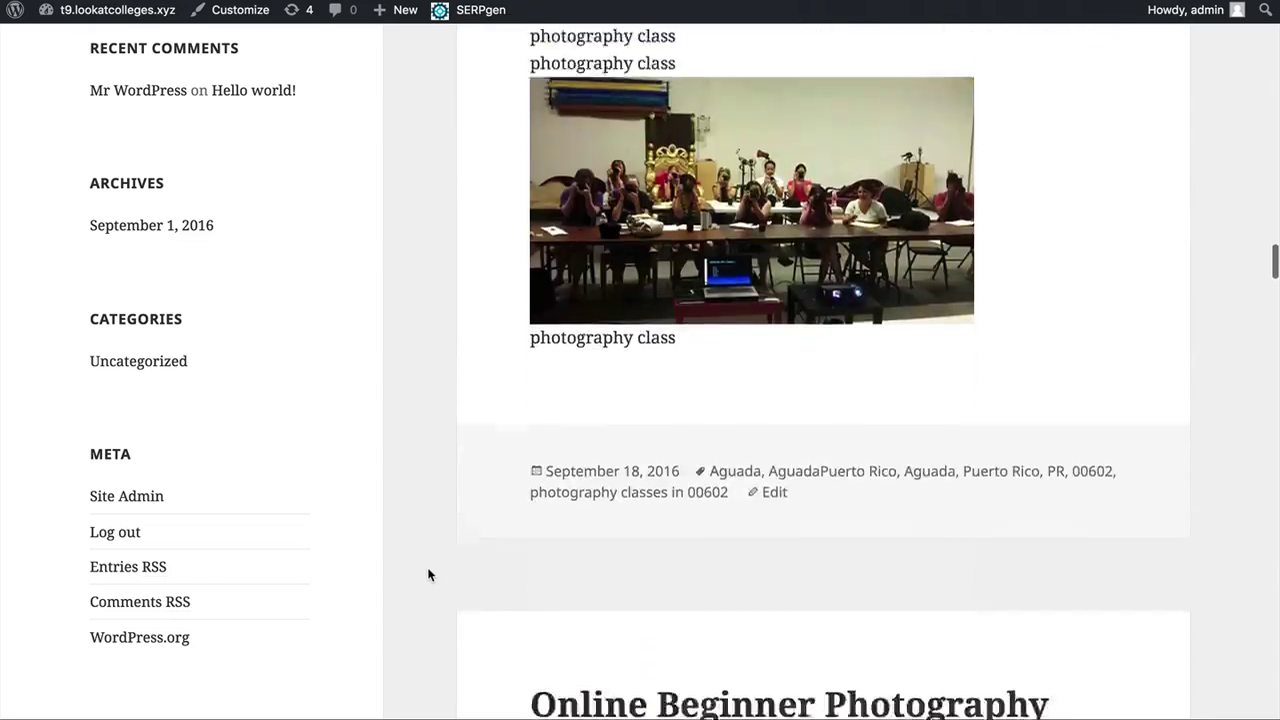
scroll(429, 574, down, 20)
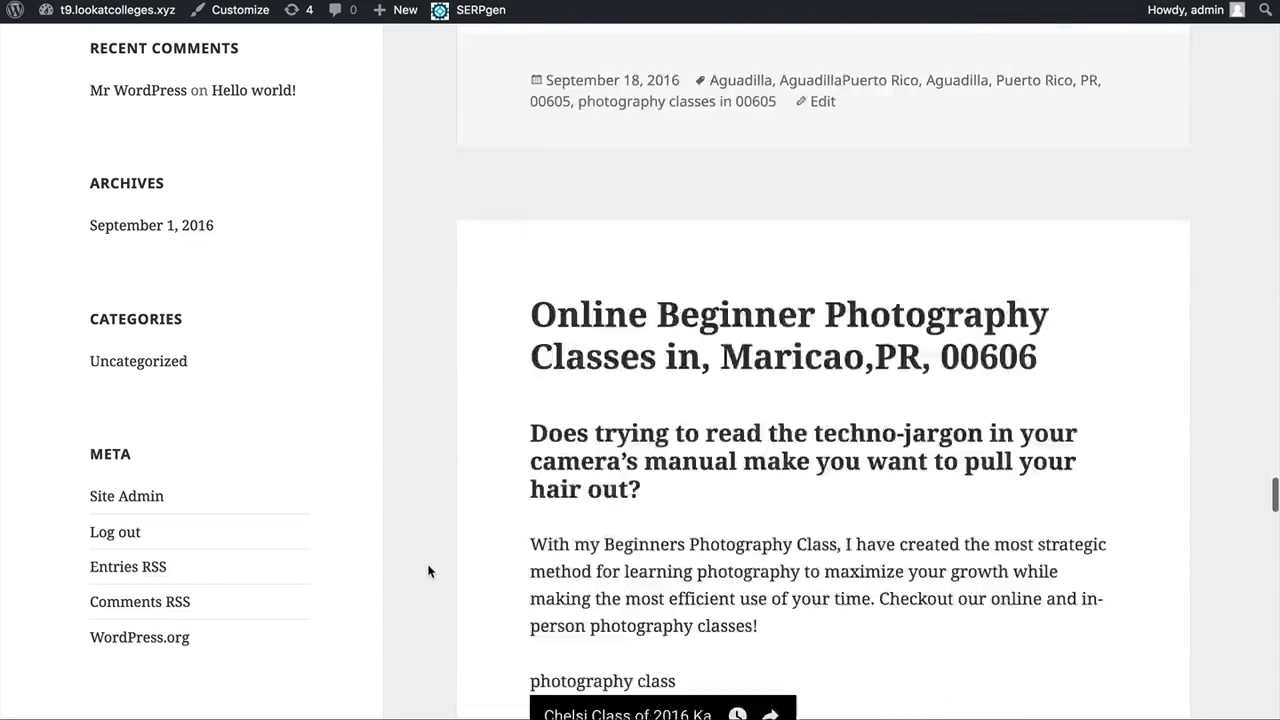
scroll(428, 571, down, 20)
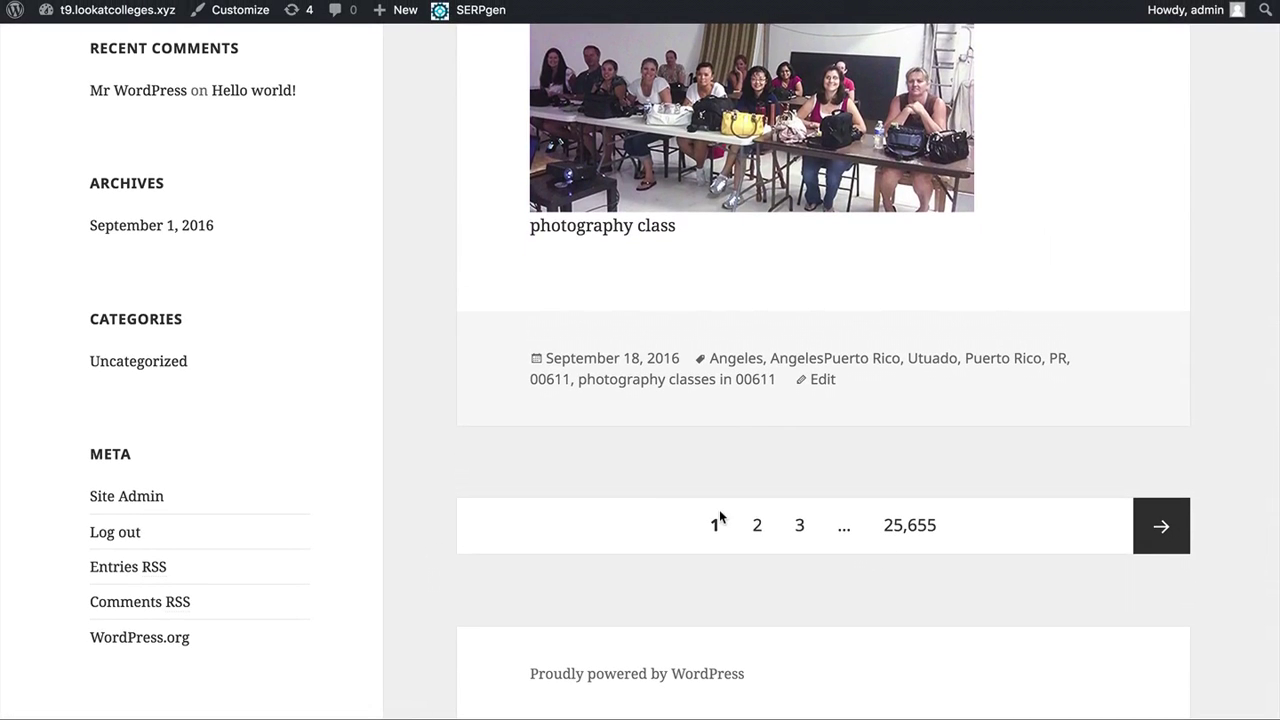
scroll(619, 448, up, 20)
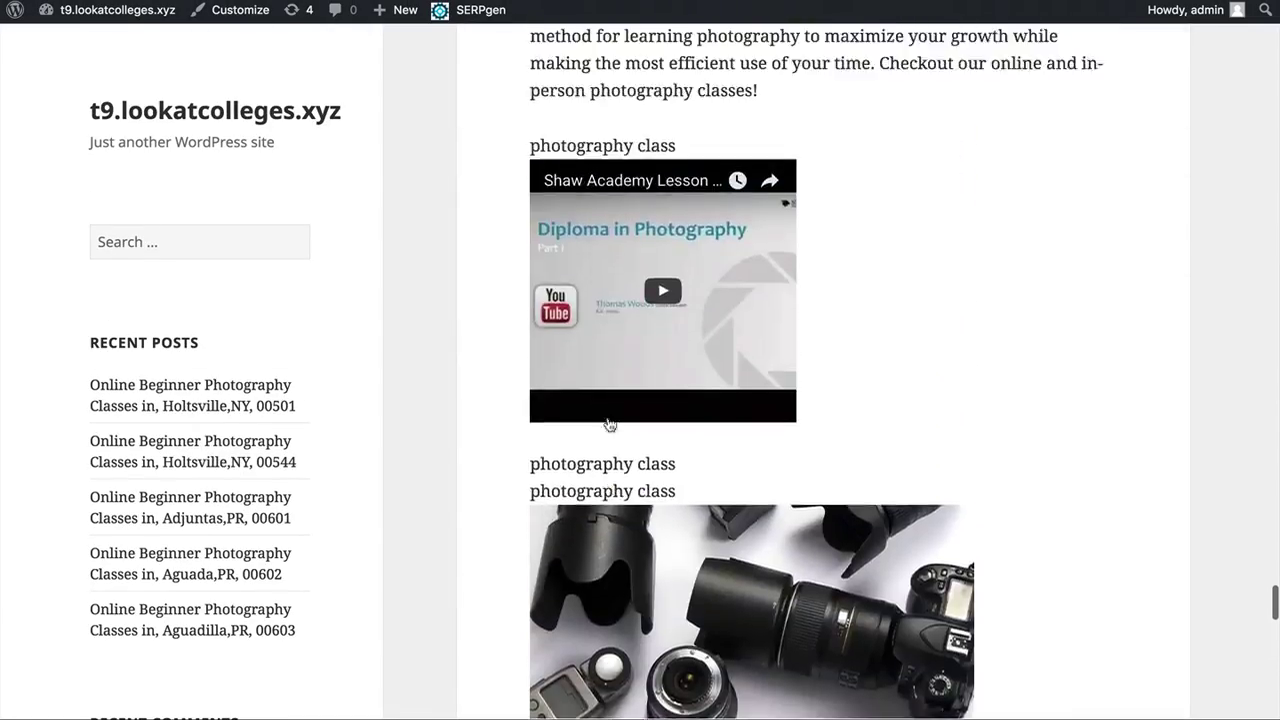
scroll(610, 425, up, 20)
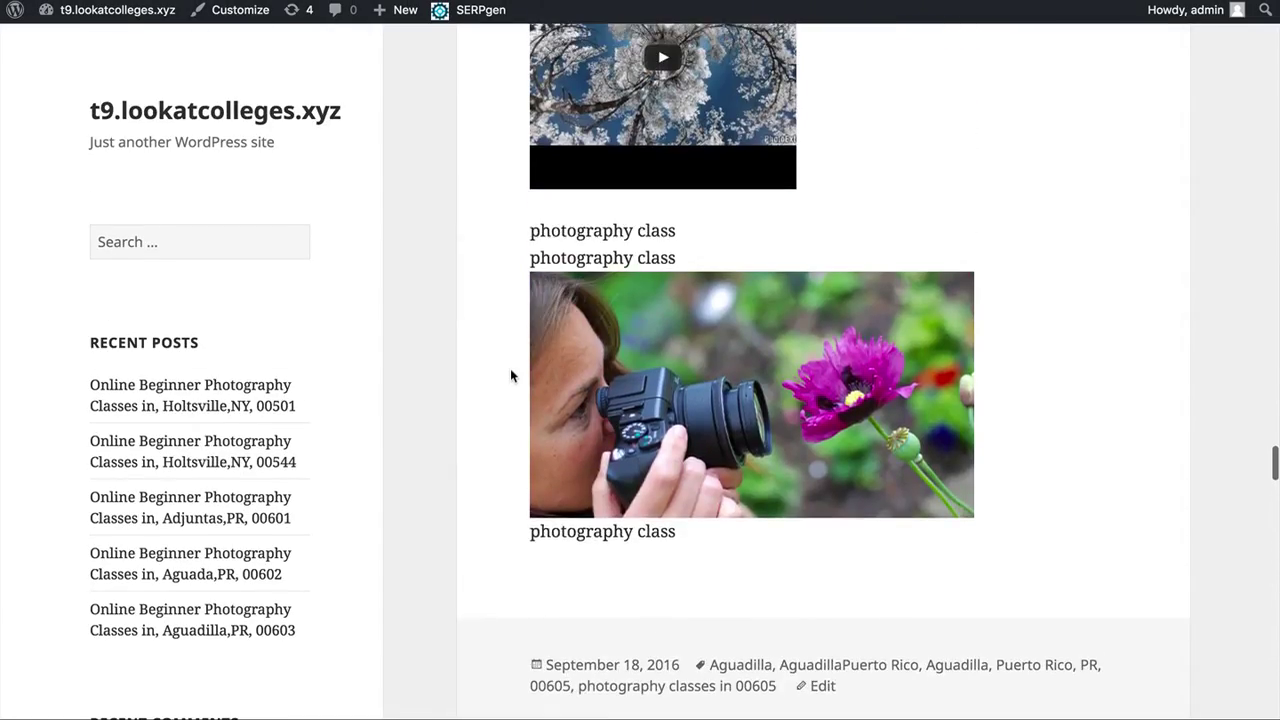
scroll(510, 375, up, 20)
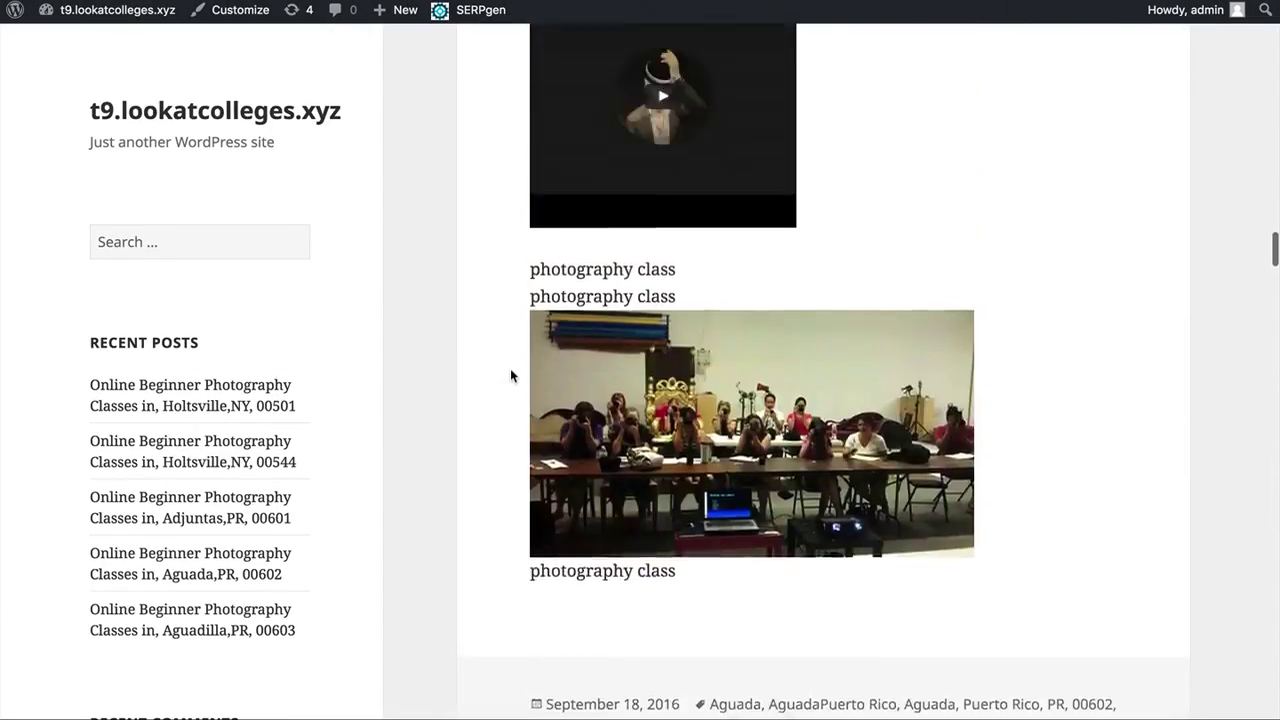
scroll(510, 375, up, 20)
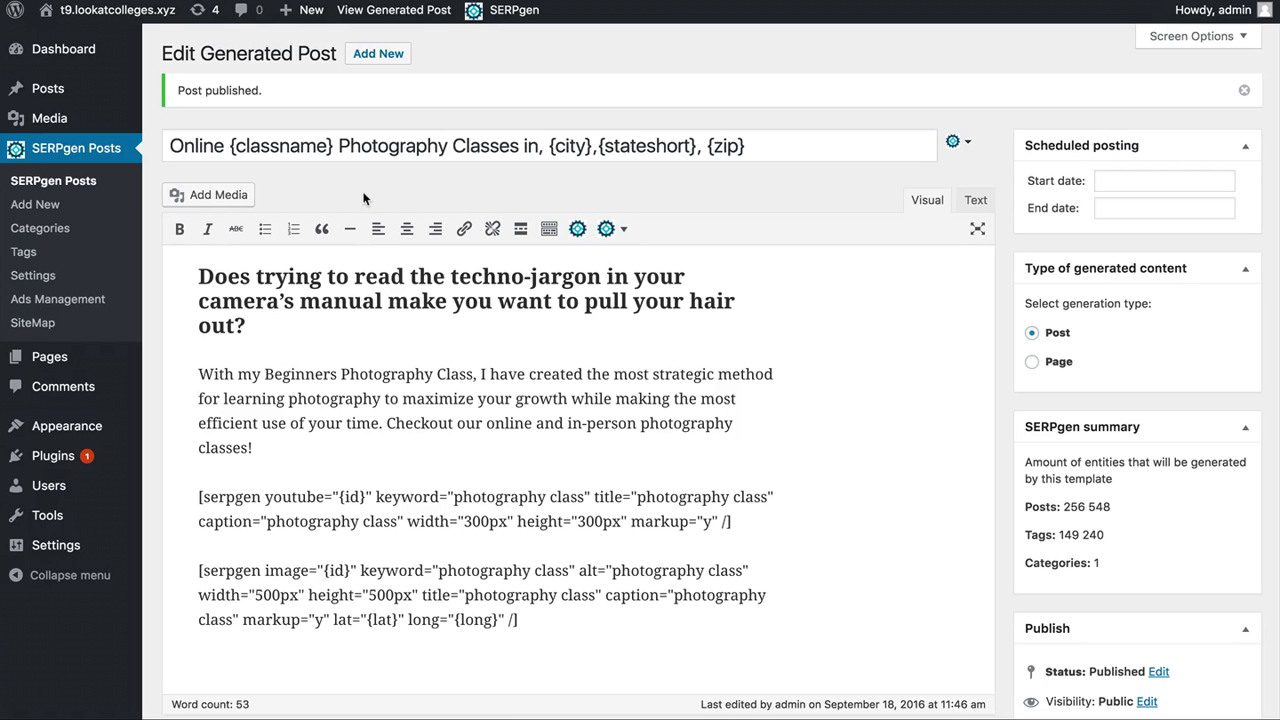
Open the photography classes template from the SERPgen Posts list for editing and compare its content with the generated posts on the site
click(56, 157)
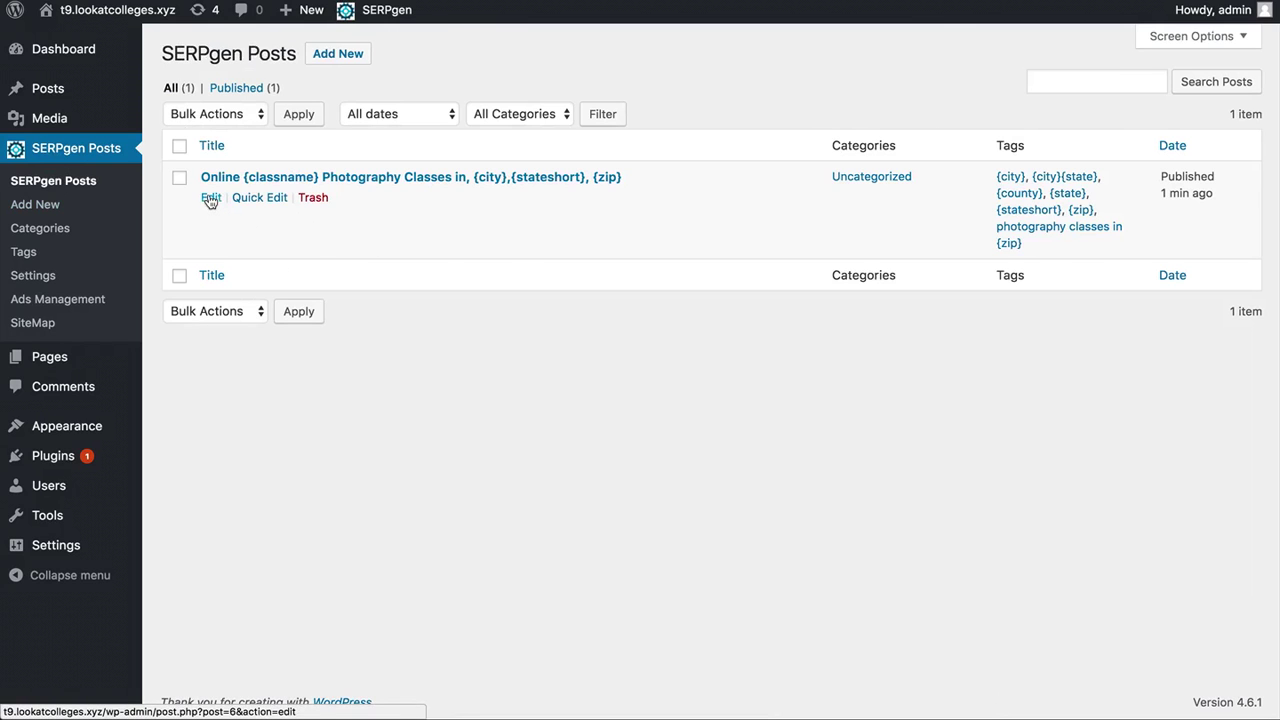
click(210, 198)
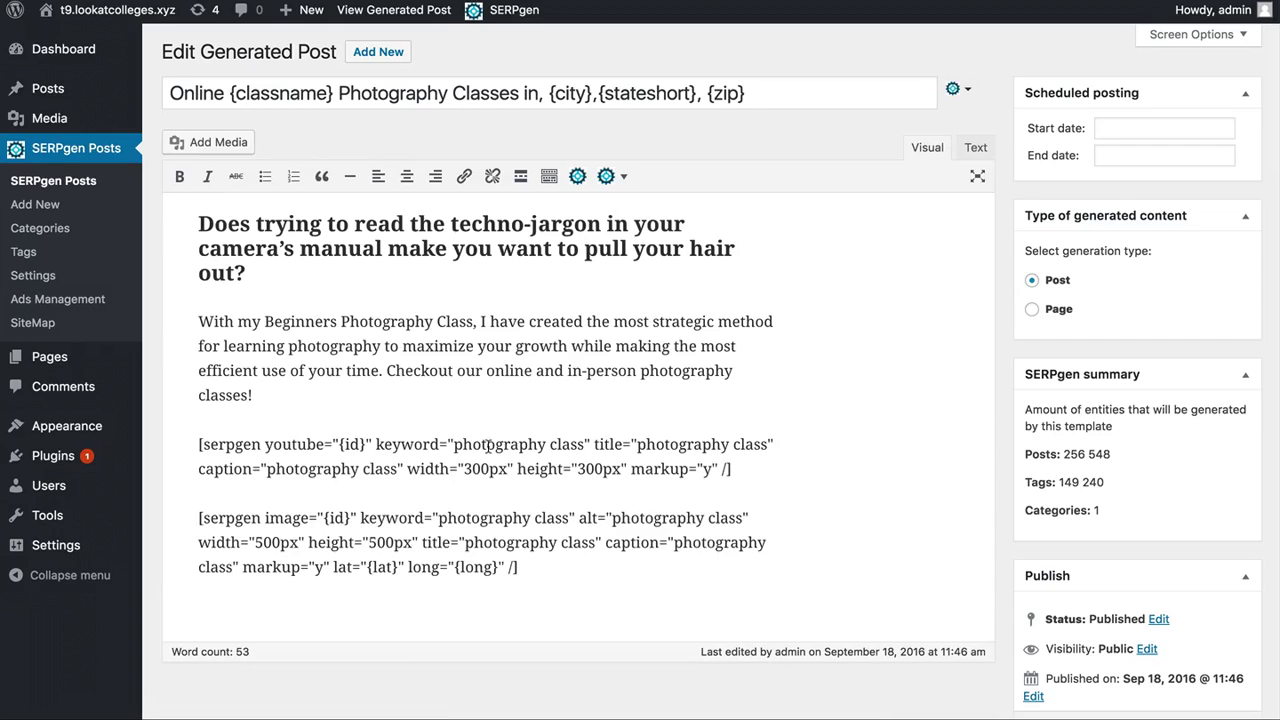
scroll(487, 444, down, 5)
scroll(487, 444, up, 5)
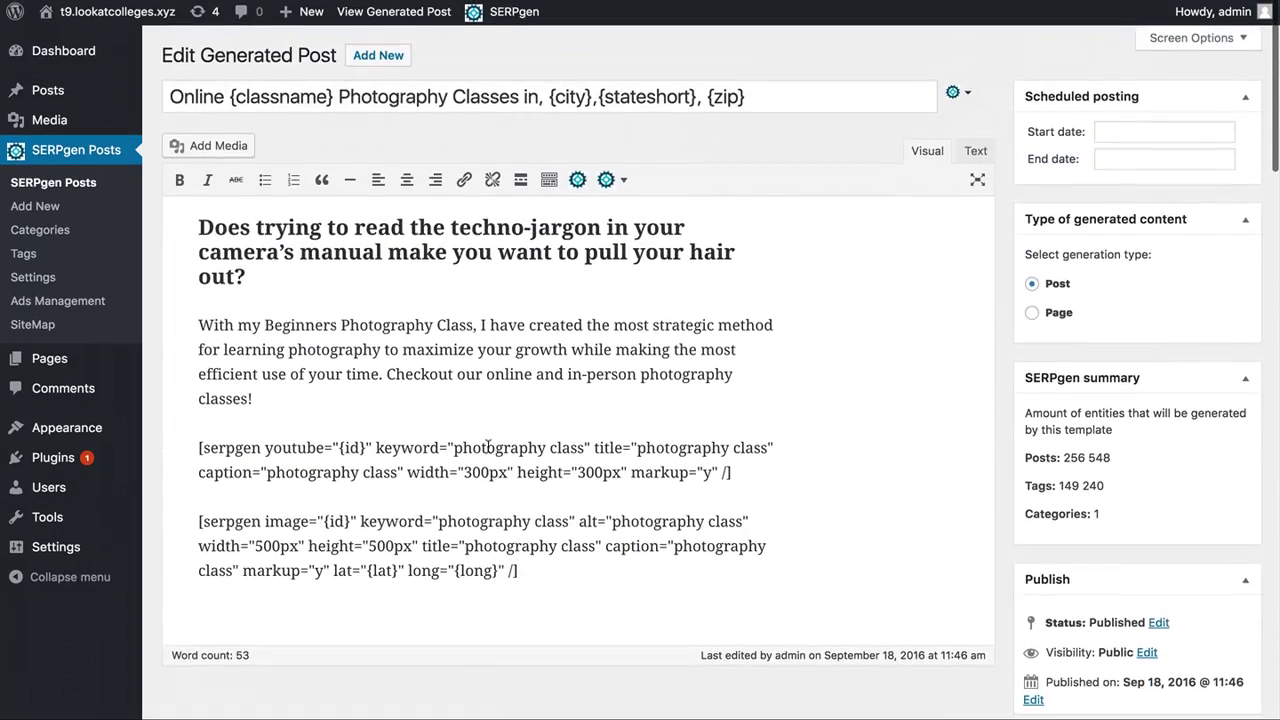
scroll(487, 444, down, 2)
scroll(573, 303, up, 1)
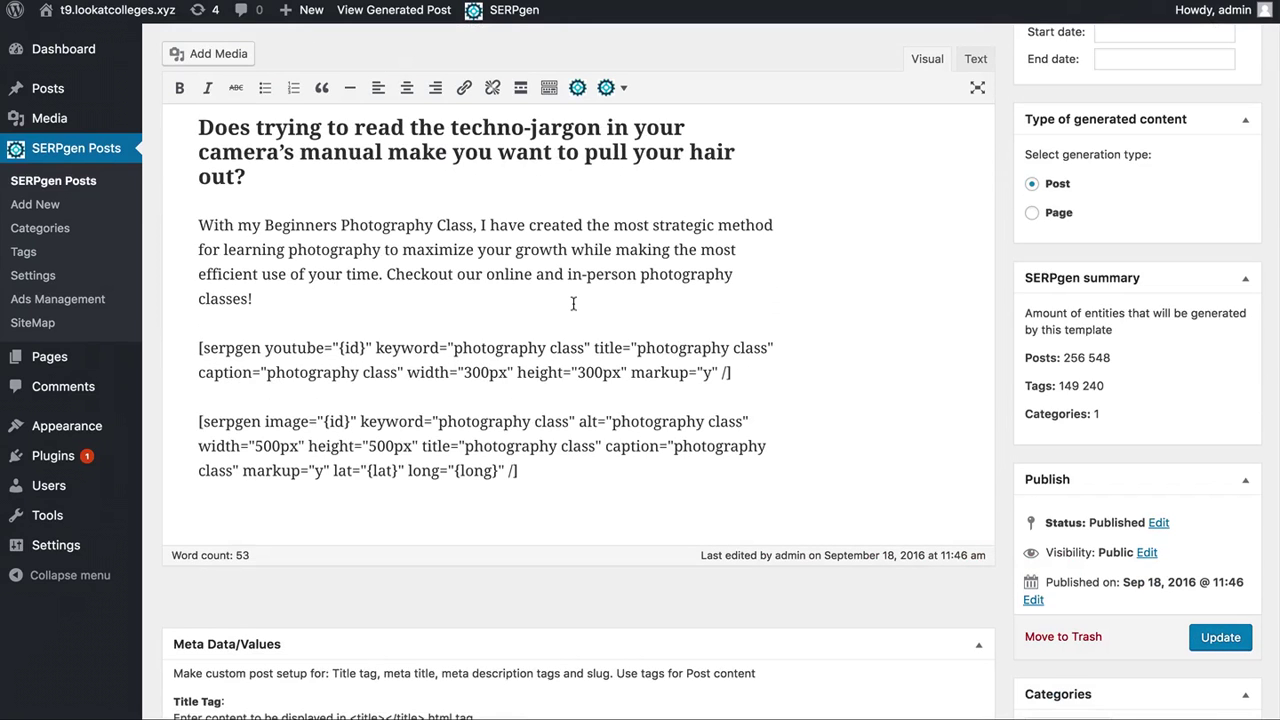
scroll(573, 303, up, 1)
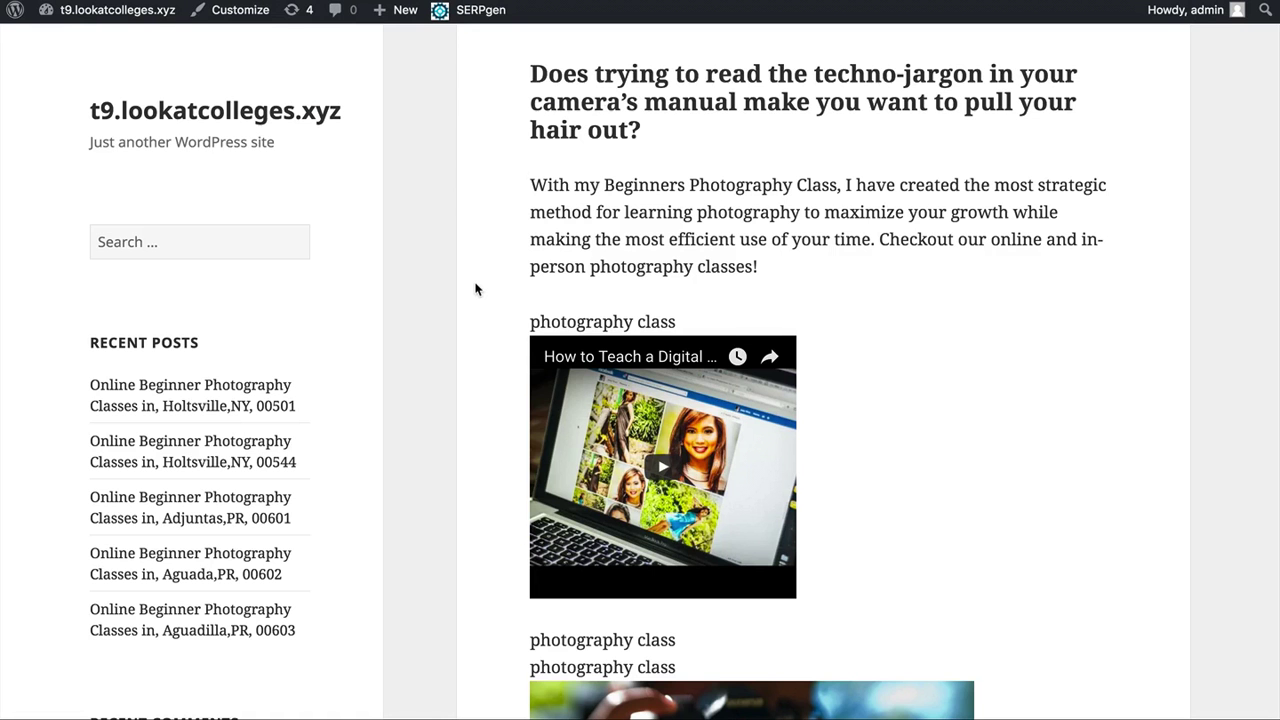
scroll(475, 289, up, 10)
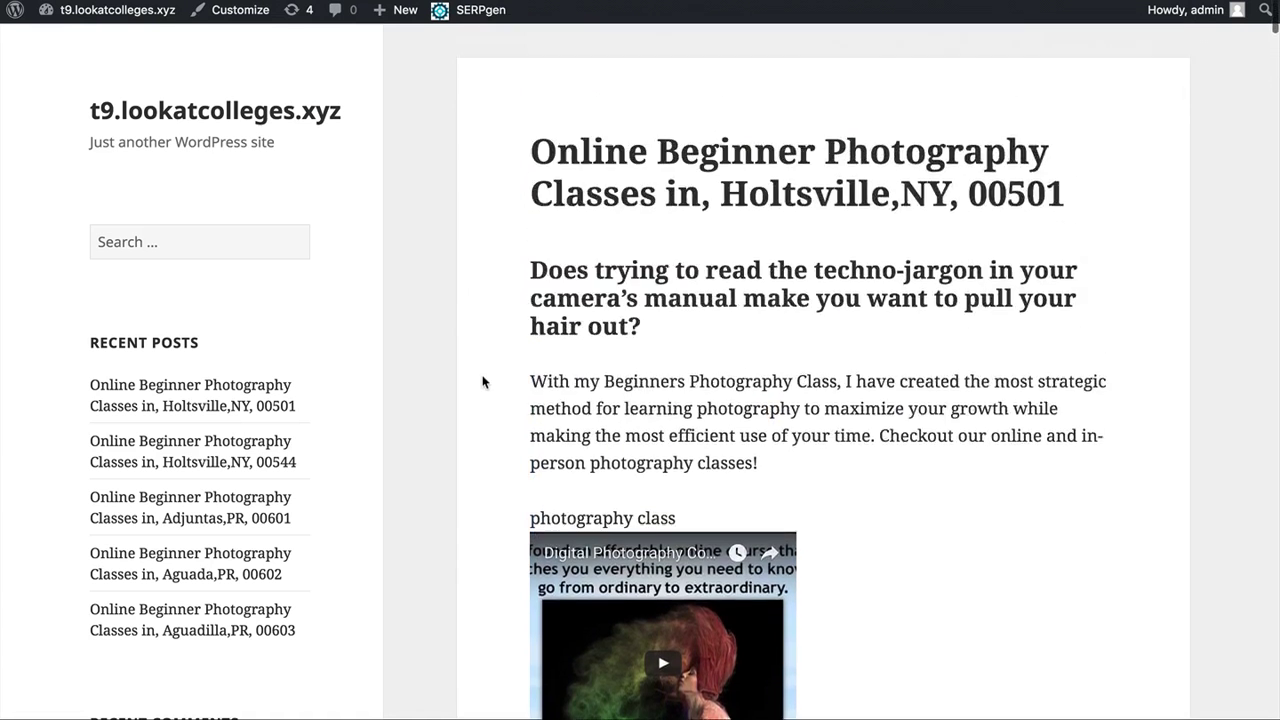
scroll(482, 381, up, 2)
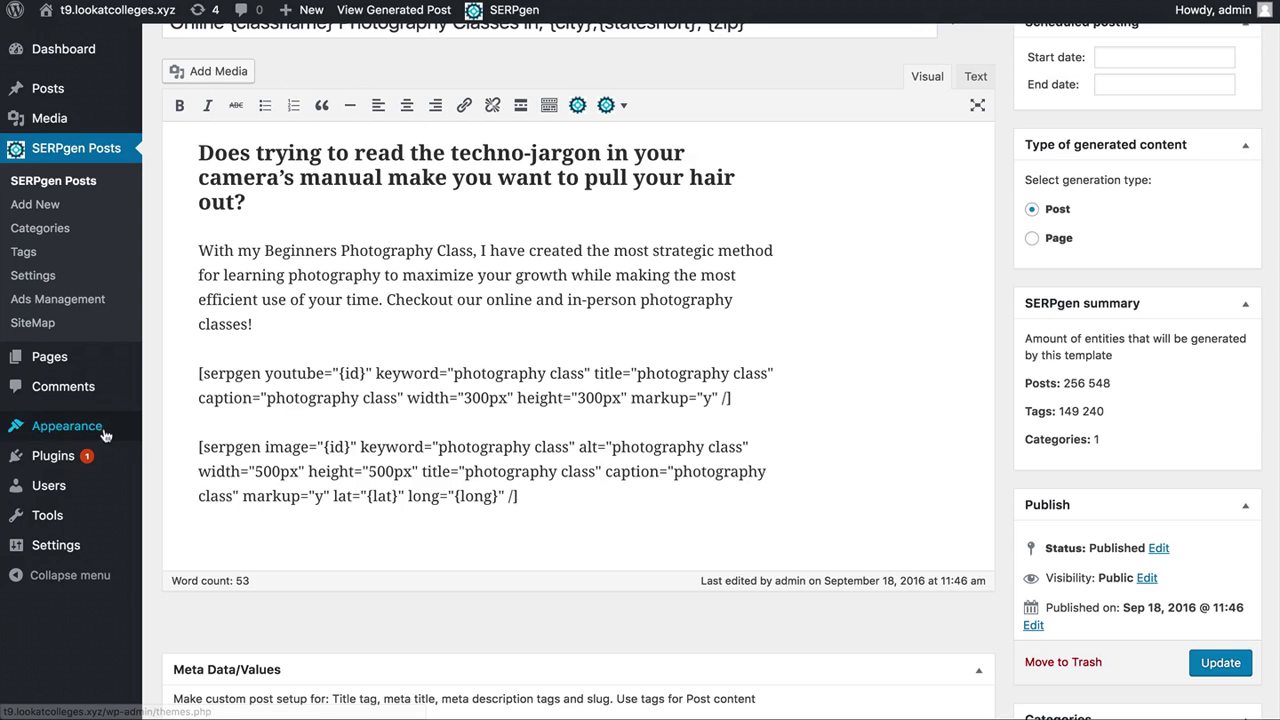
Open the page for adding new themes and browse the featured WordPress themes
mouse_move(105, 430)
click(166, 438)
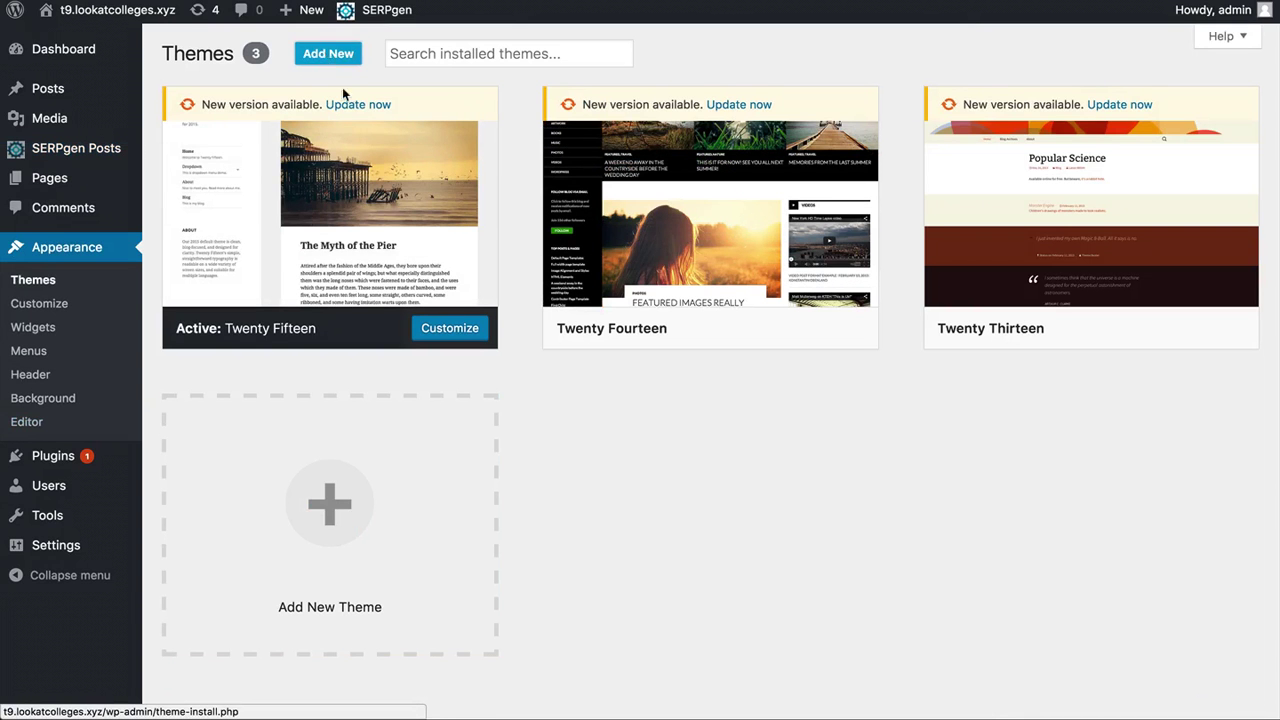
click(340, 58)
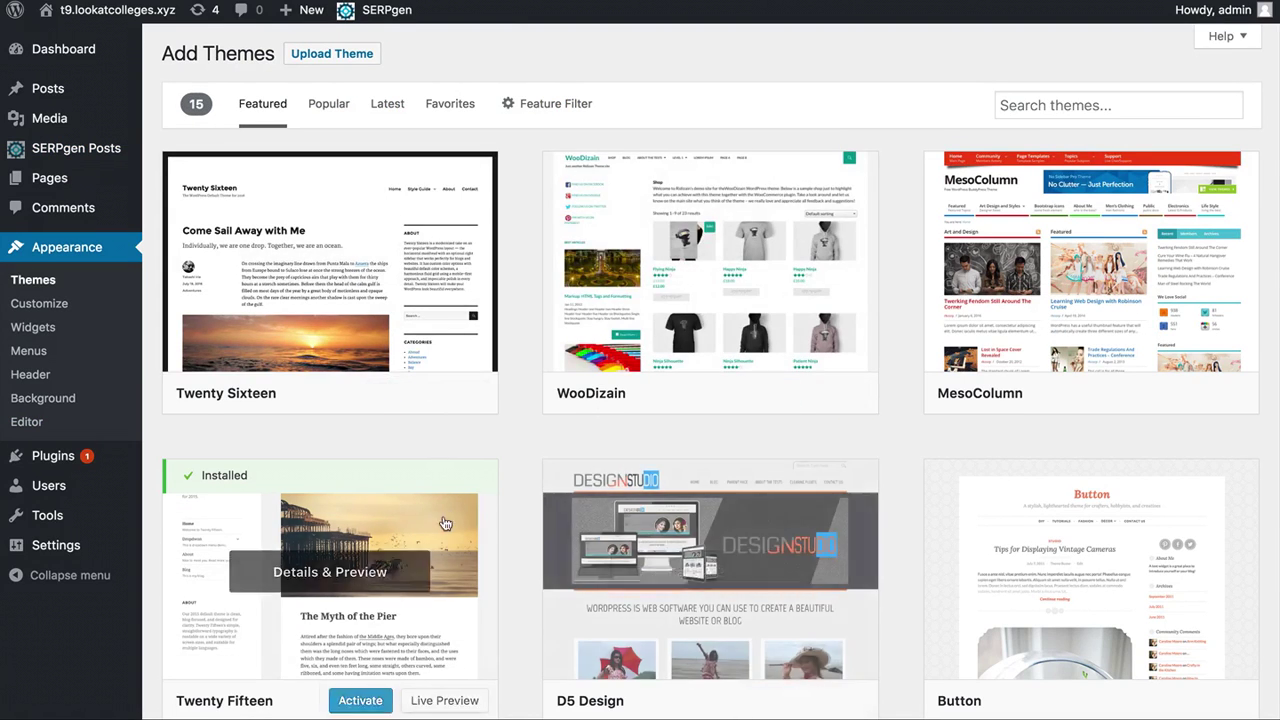
scroll(445, 524, down, 6)
scroll(526, 547, up, 1)
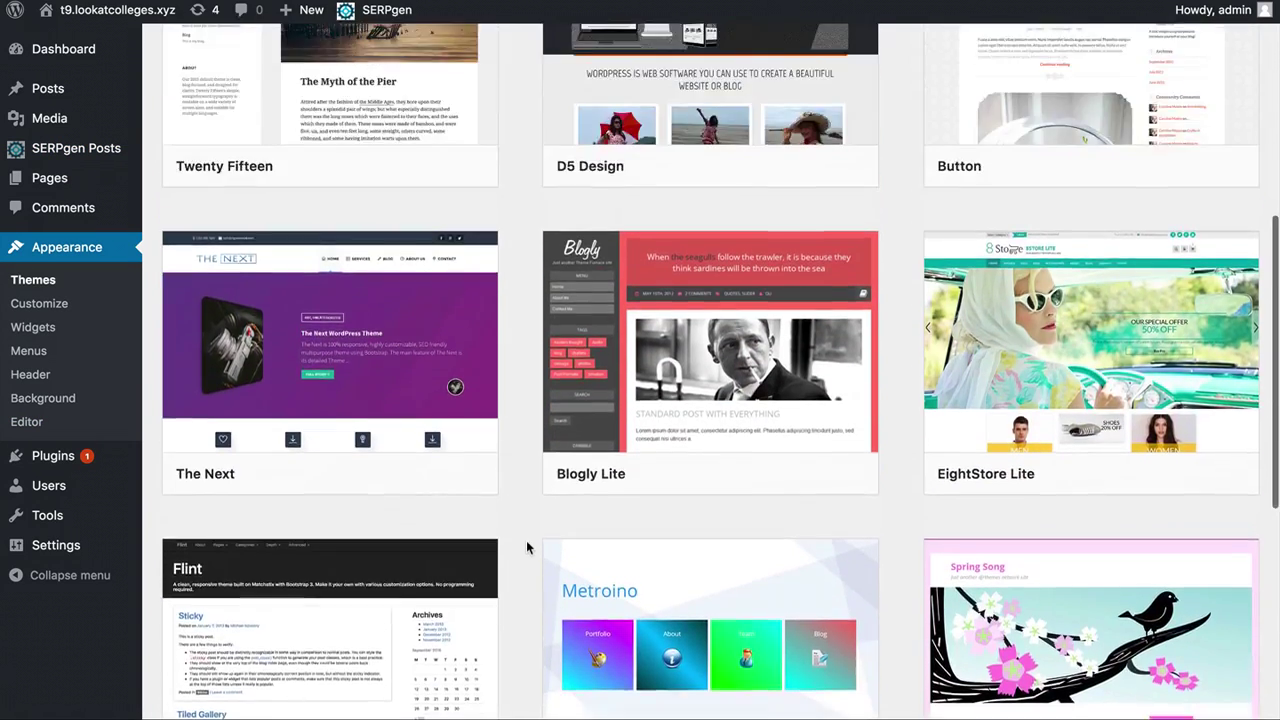
scroll(527, 542, up, 2)
scroll(551, 349, up, 3)
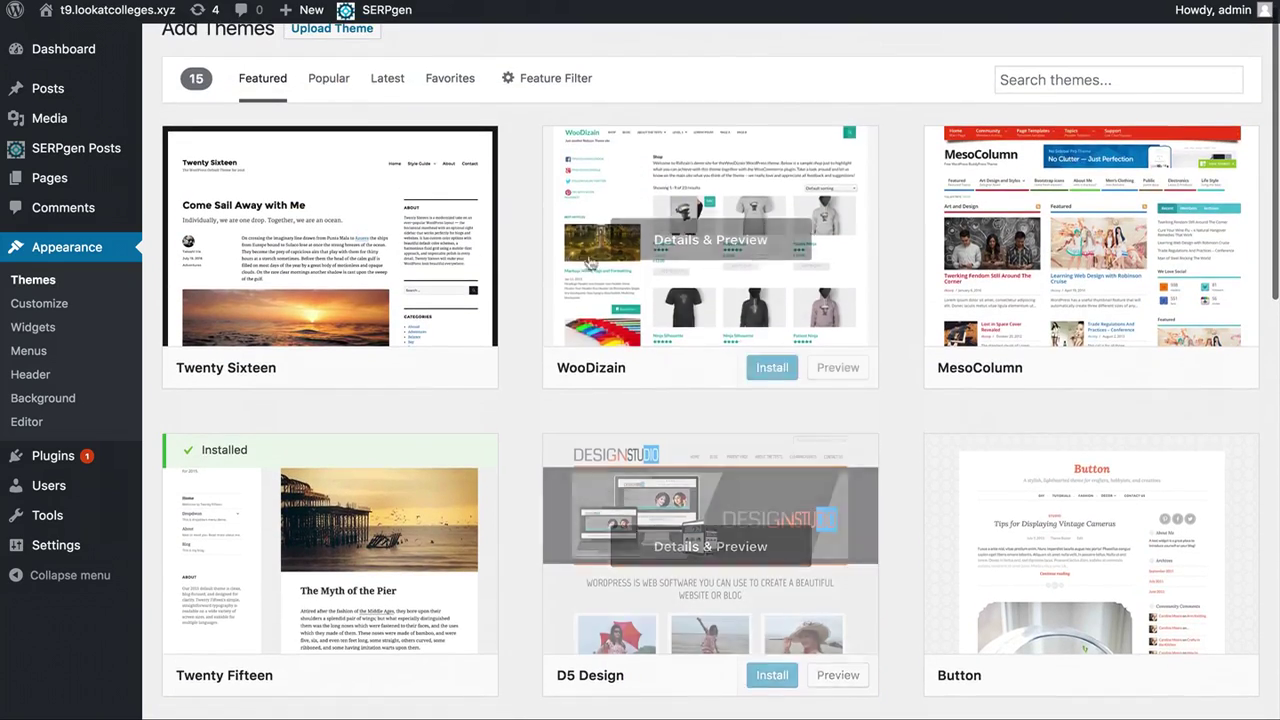
scroll(523, 443, down, 5)
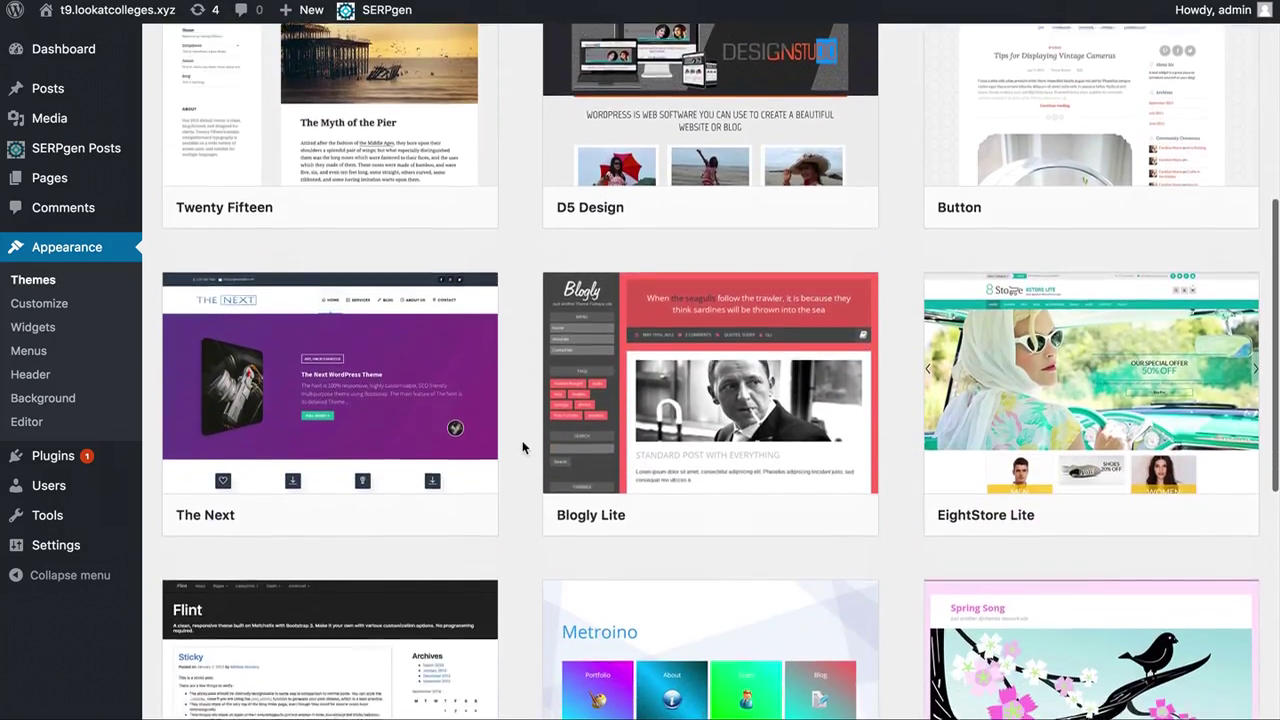
scroll(523, 447, down, 2)
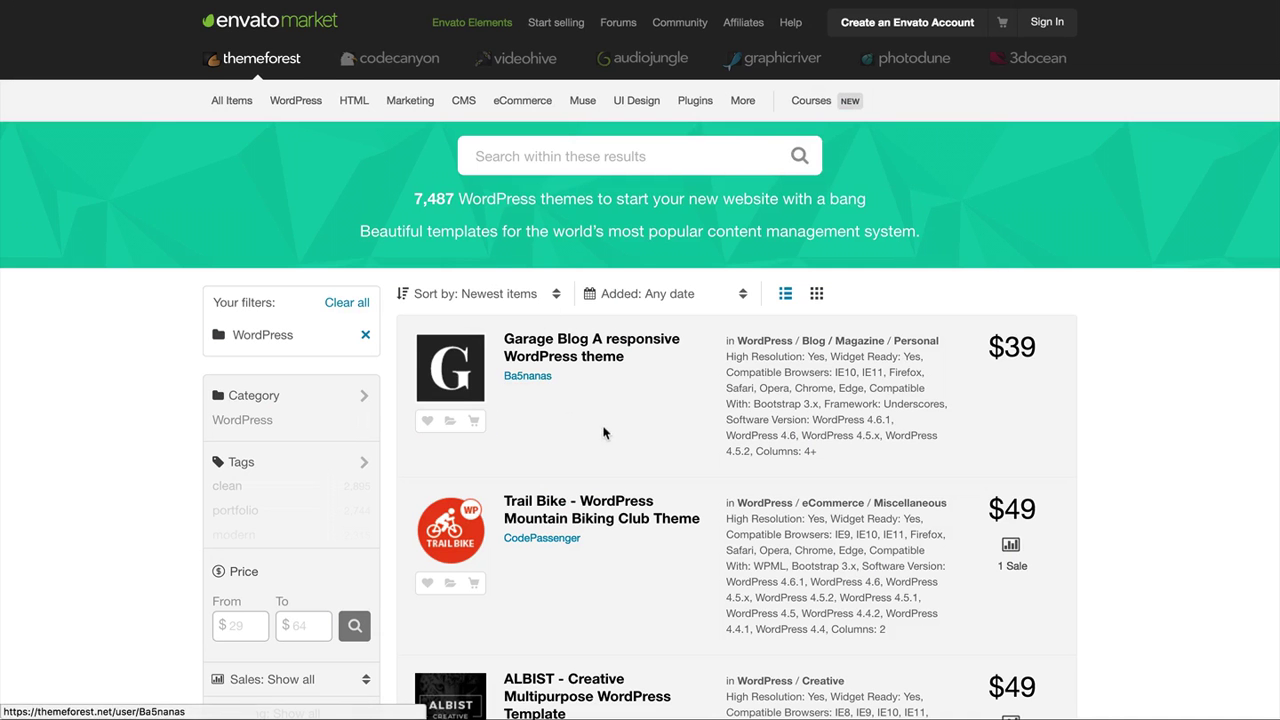
Switch to ThemeForest to browse its WordPress themes, and look over the remaining featured themes in WordPress
scroll(648, 484, down, 10)
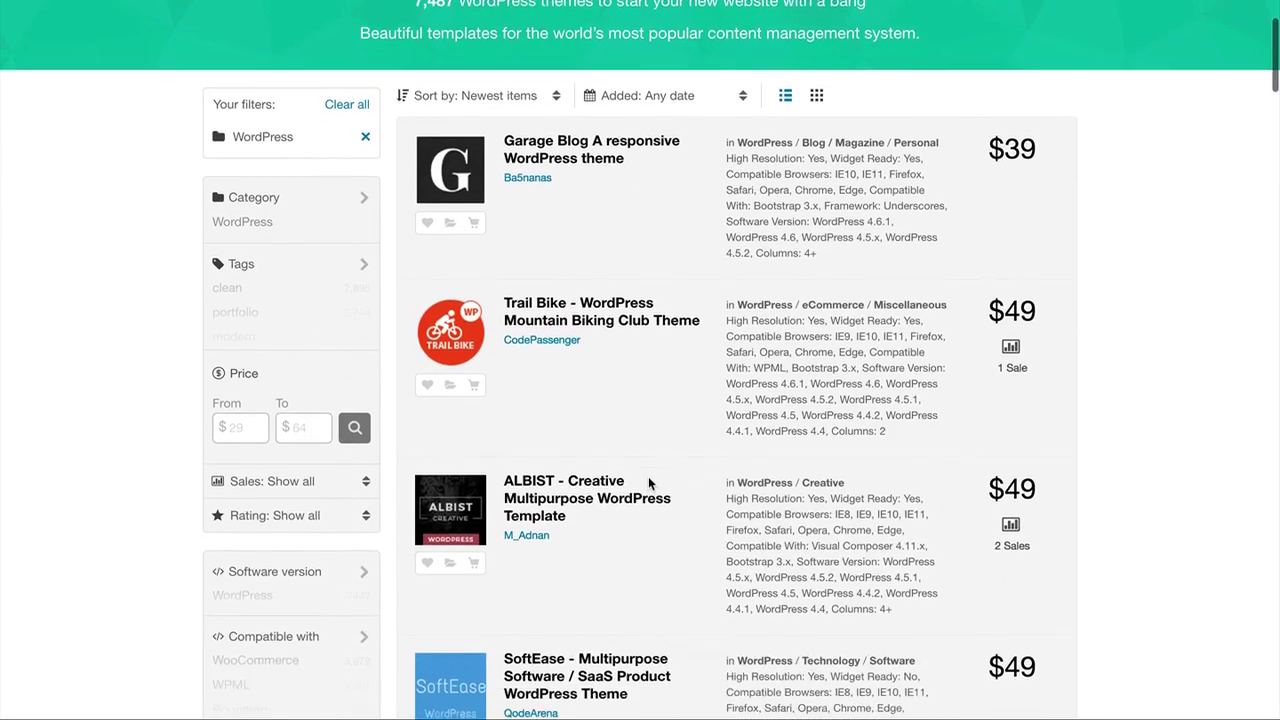
scroll(648, 478, down, 2)
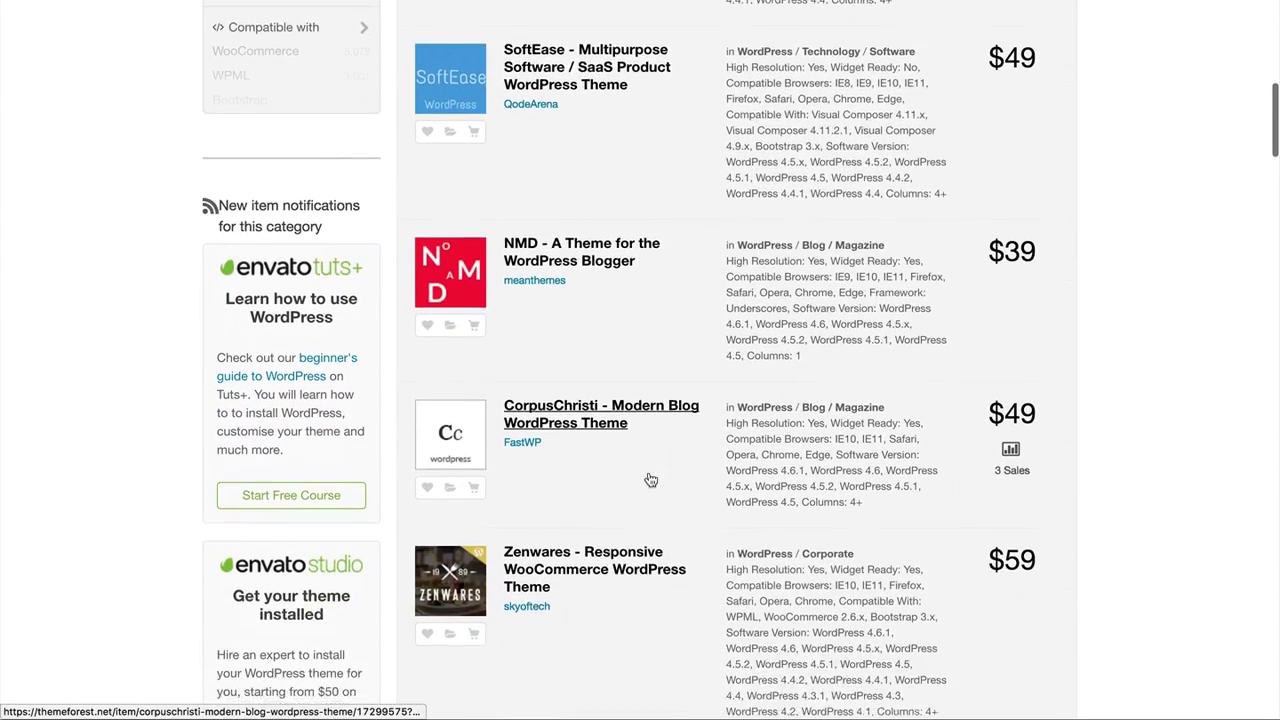
mouse_move(457, 218)
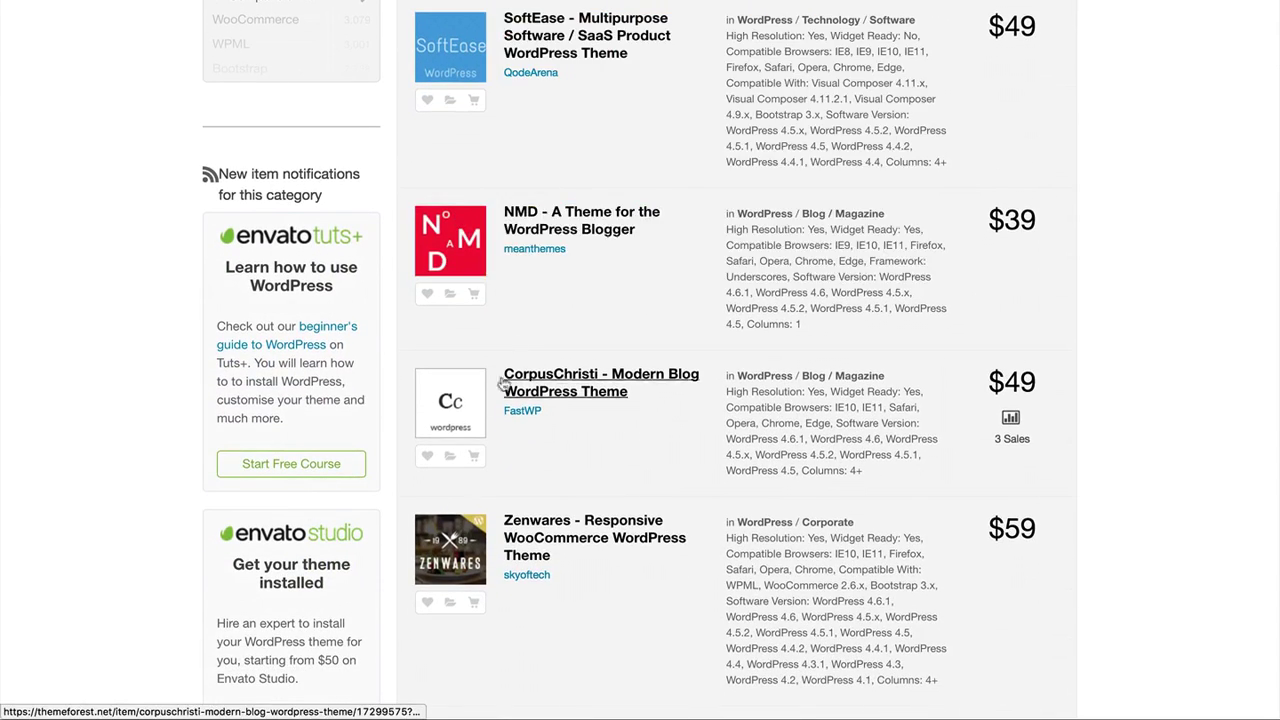
scroll(537, 527, down, 3)
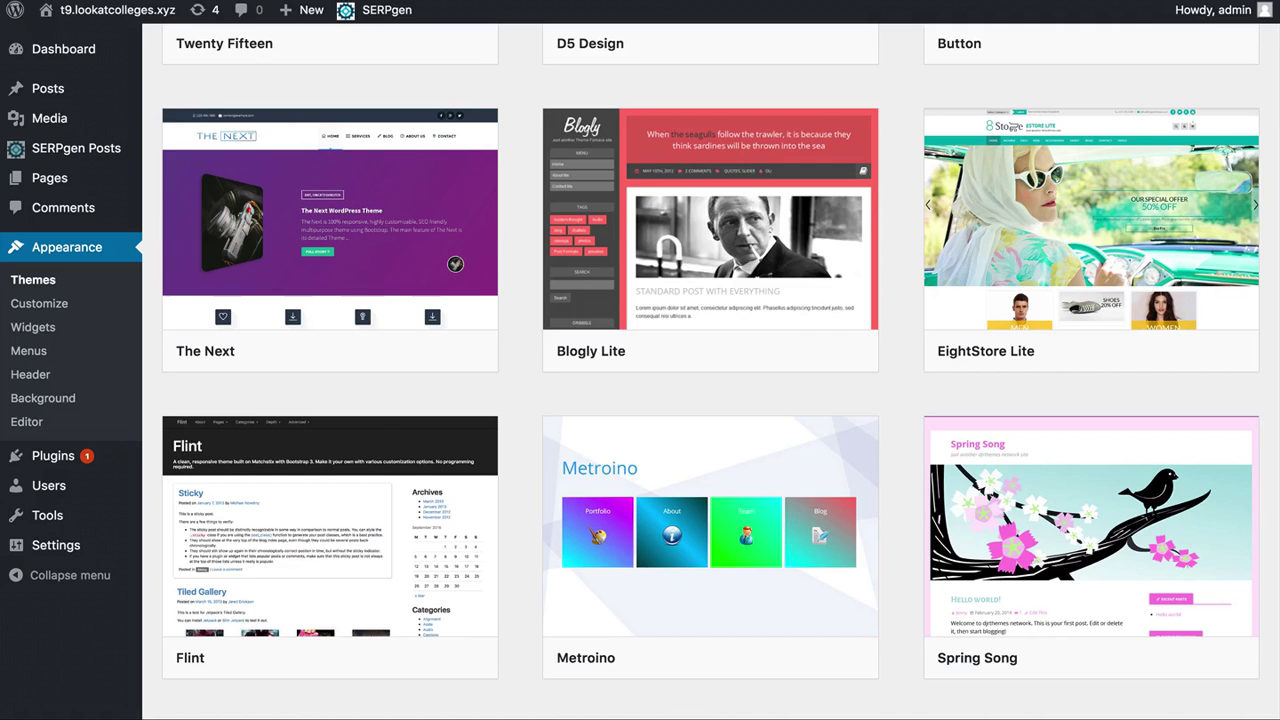
scroll(523, 297, down, 5)
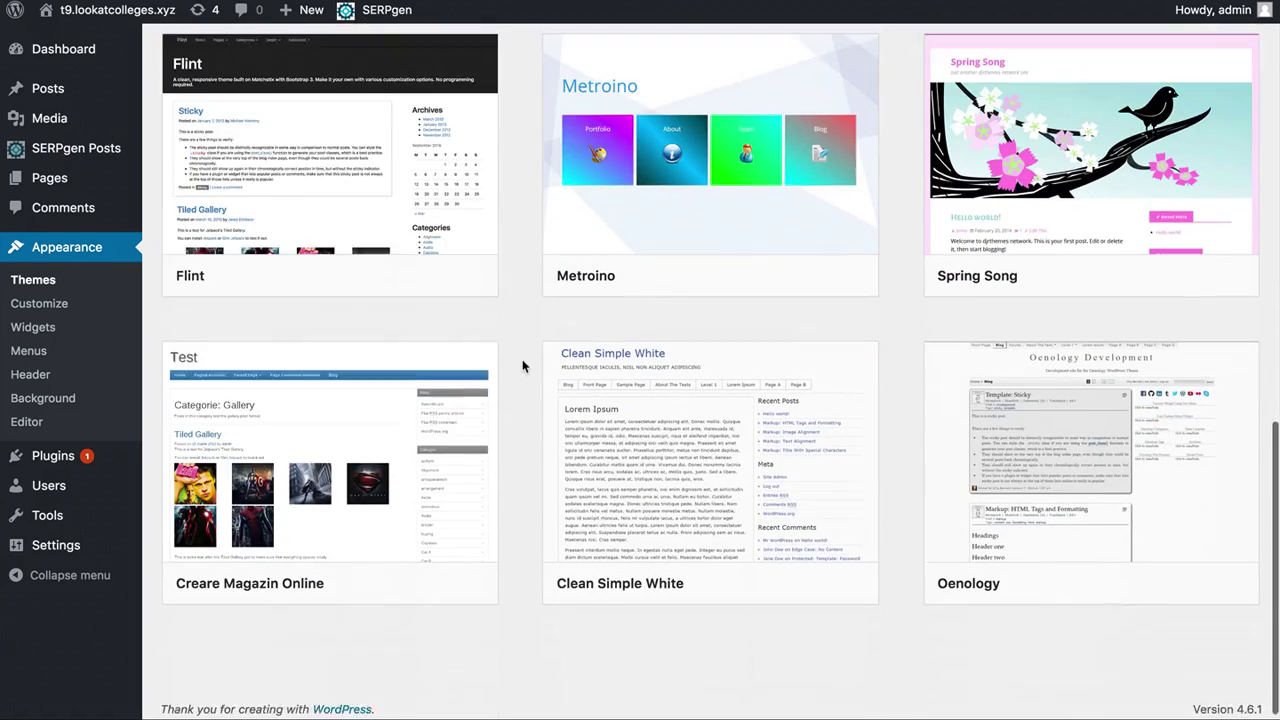
scroll(522, 363, up, 3)
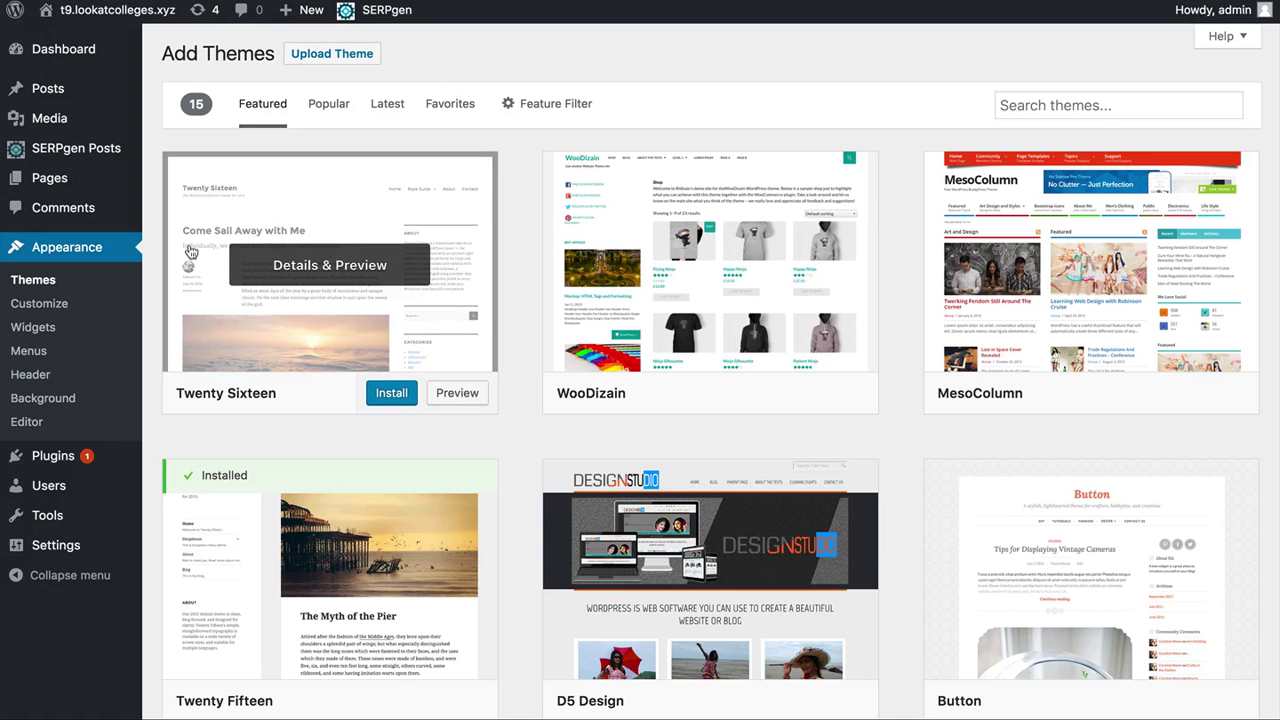
Create a new page titled "About Us" and place the cursor in its content area
mouse_move(60, 178)
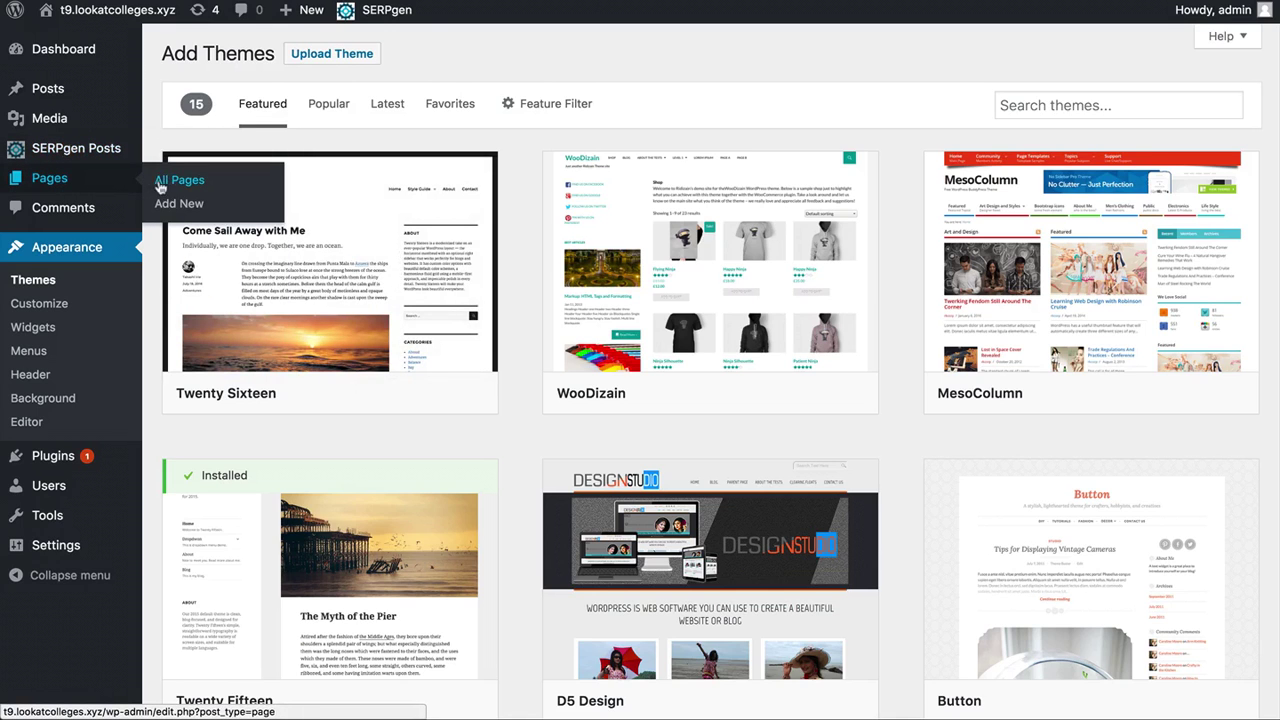
click(175, 206)
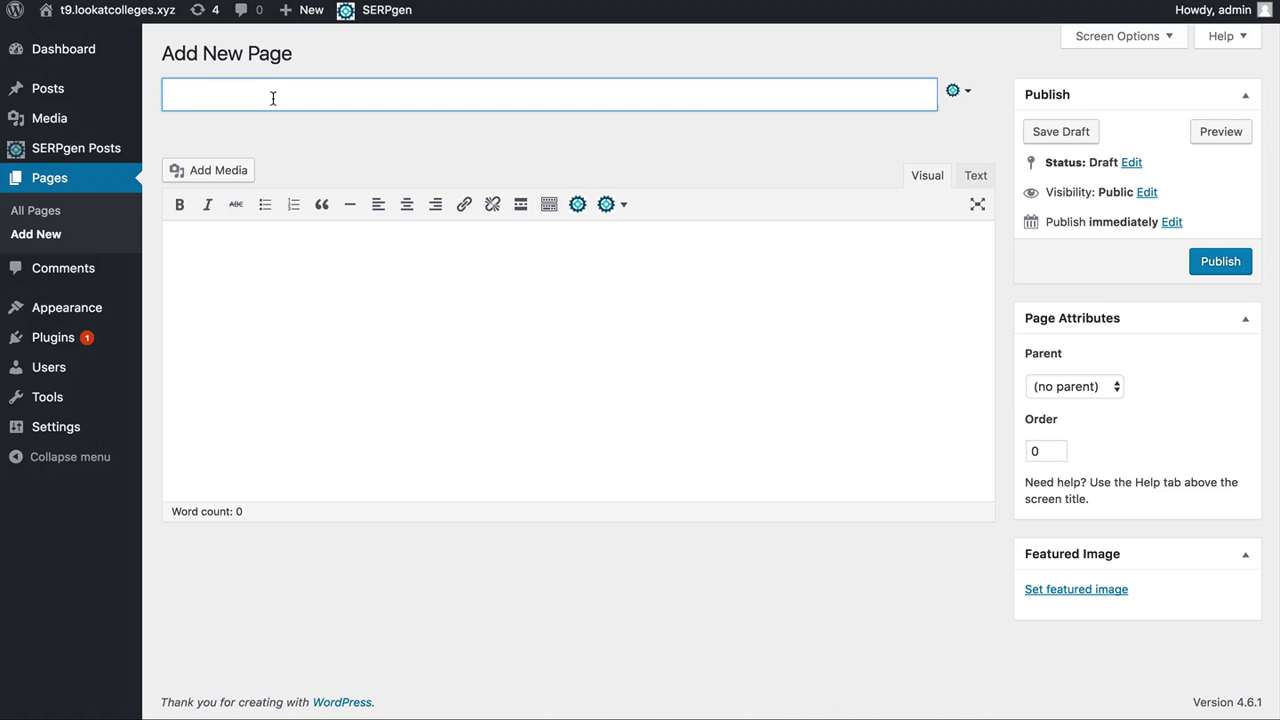
text(About Us)
click(298, 249)
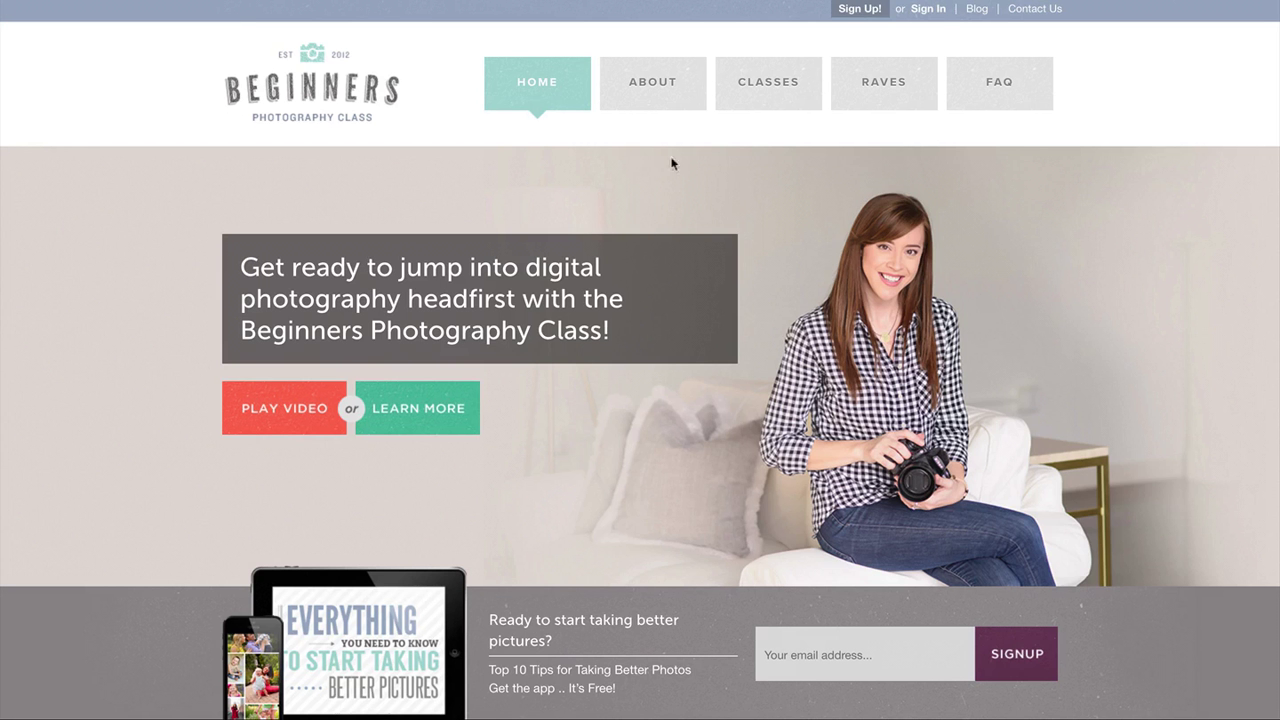
Open the About page of the Beginners Photography Class website and look over its introductory text
click(658, 110)
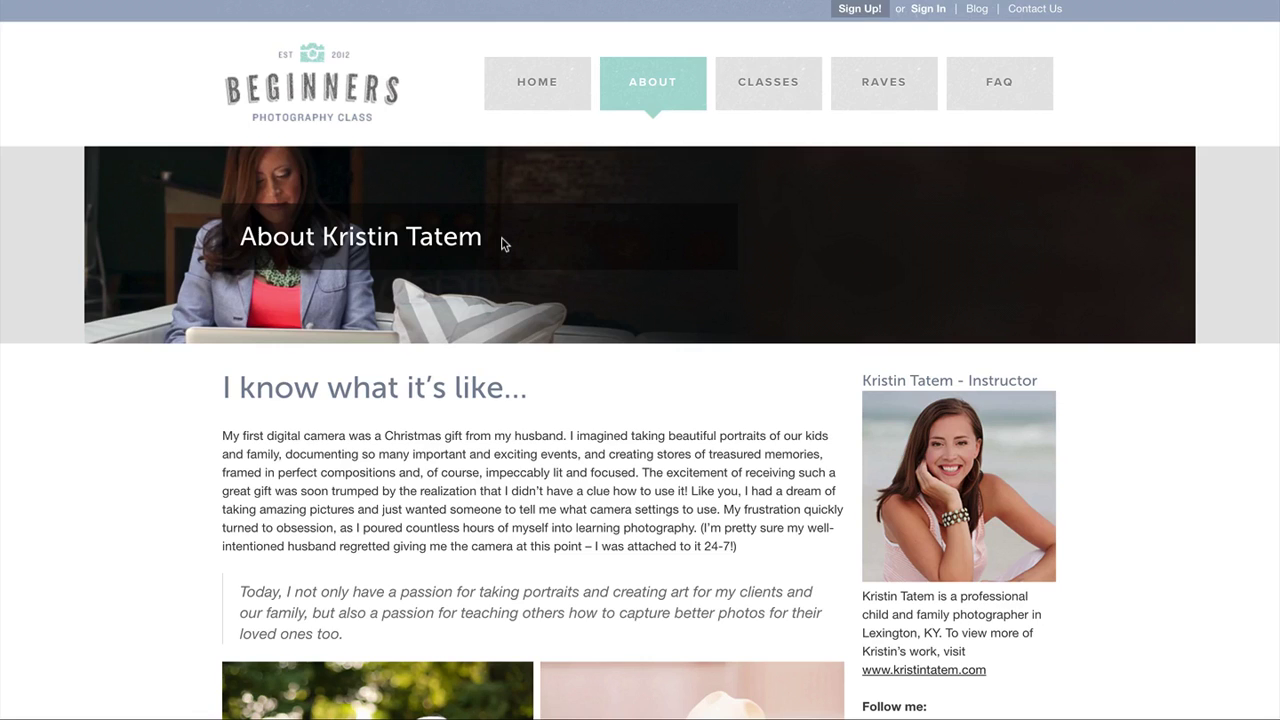
scroll(228, 480, down, 4)
scroll(244, 327, down, 1)
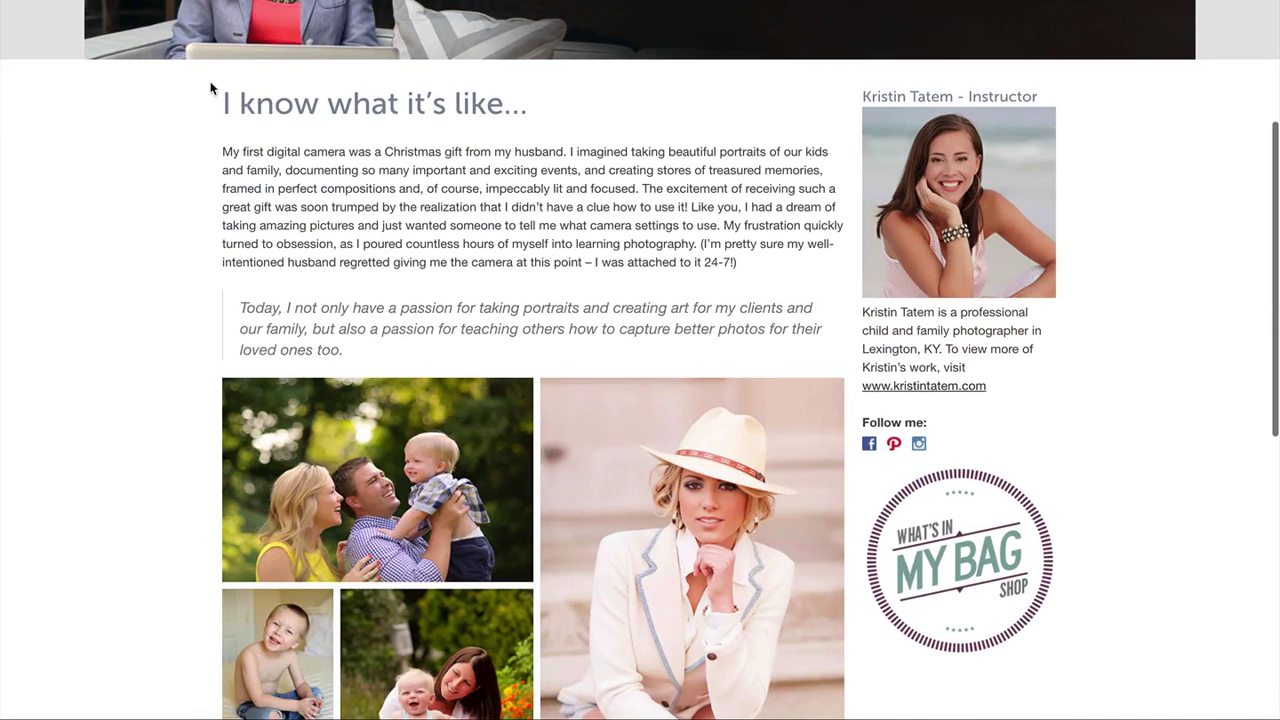
drag(218, 105, 480, 284)
click(489, 285)
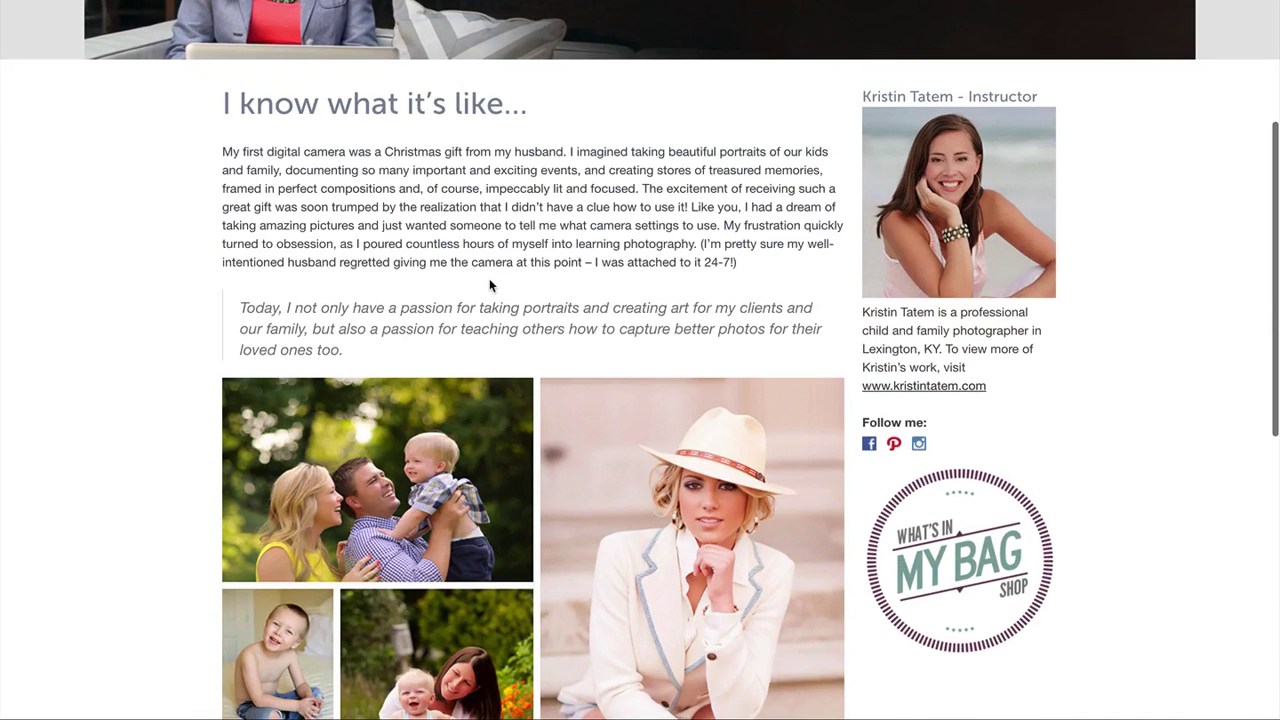
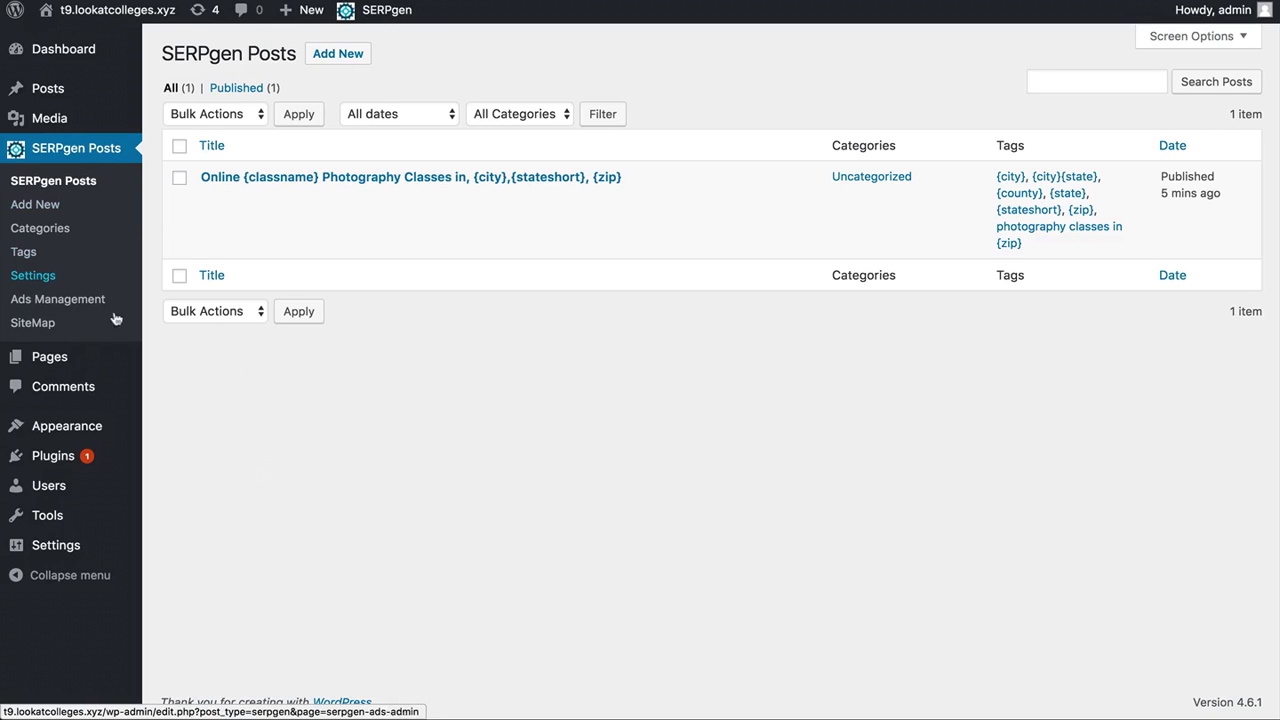
Create and save a new SERPgen ad block named "ad1" with "code" as its content
click(65, 307)
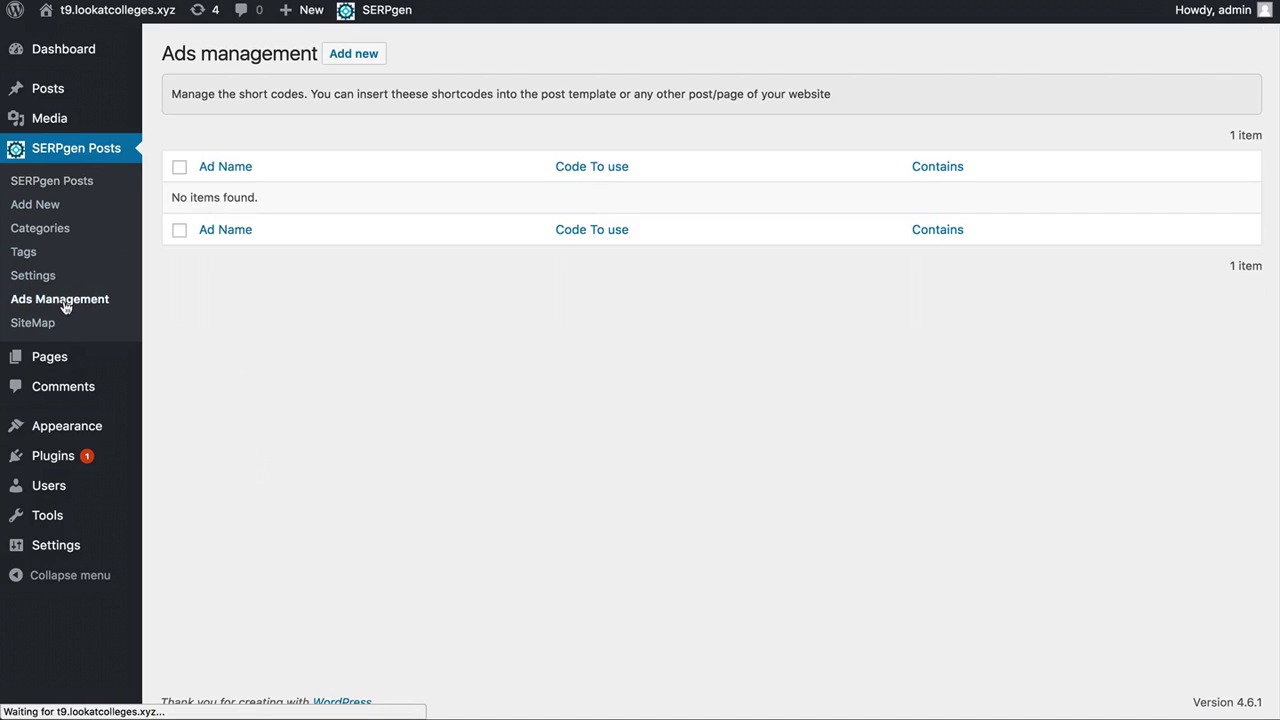
click(352, 55)
click(271, 145)
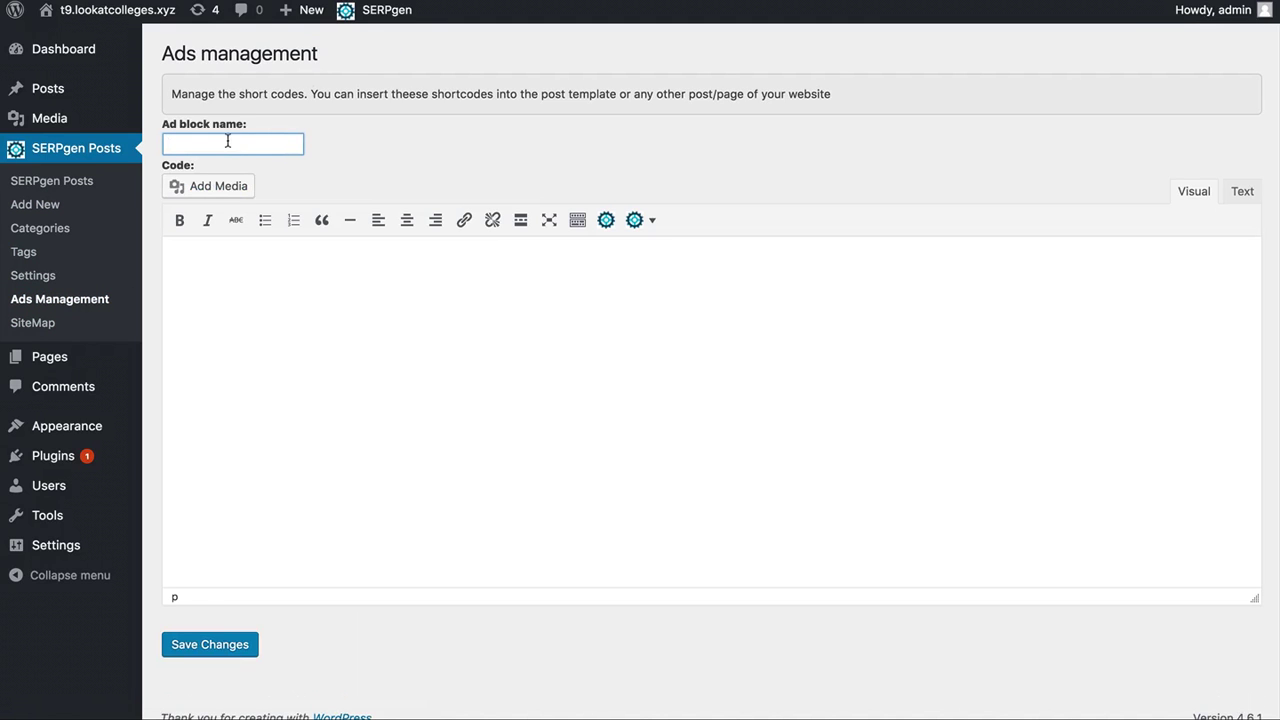
text(ad1)
click(260, 296)
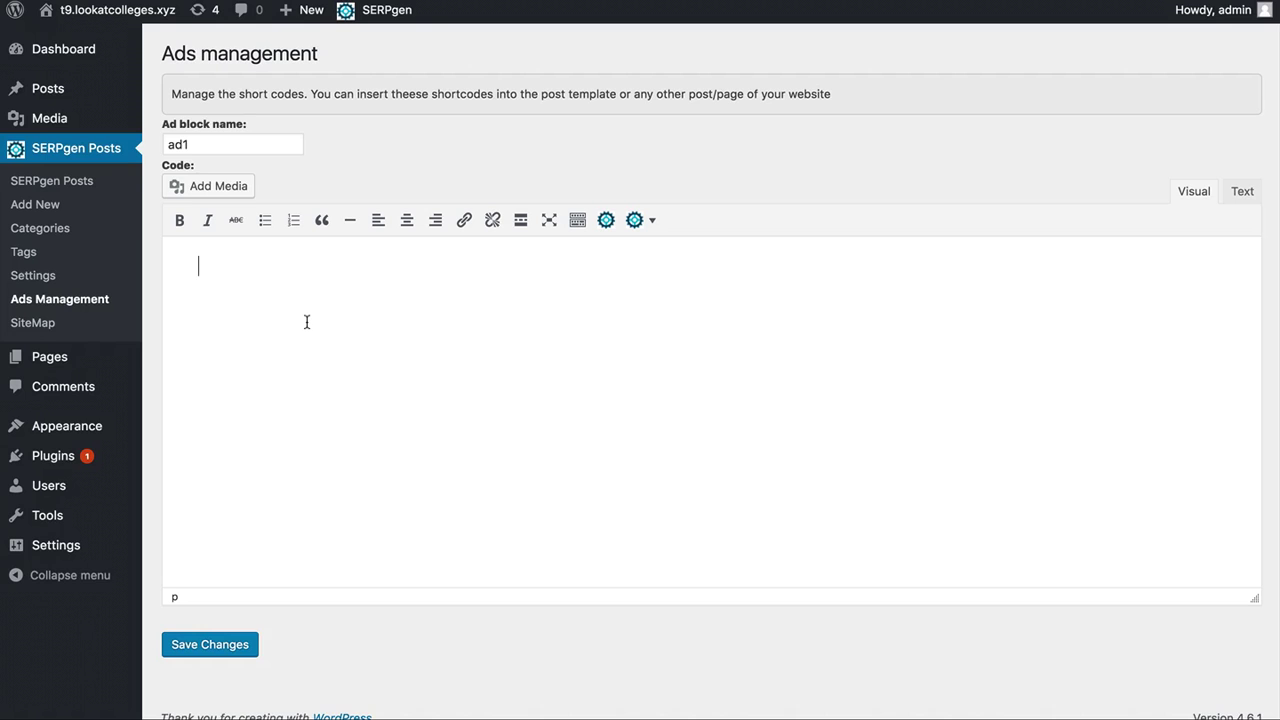
text(code)
scroll(325, 390, down, 1)
click(232, 629)
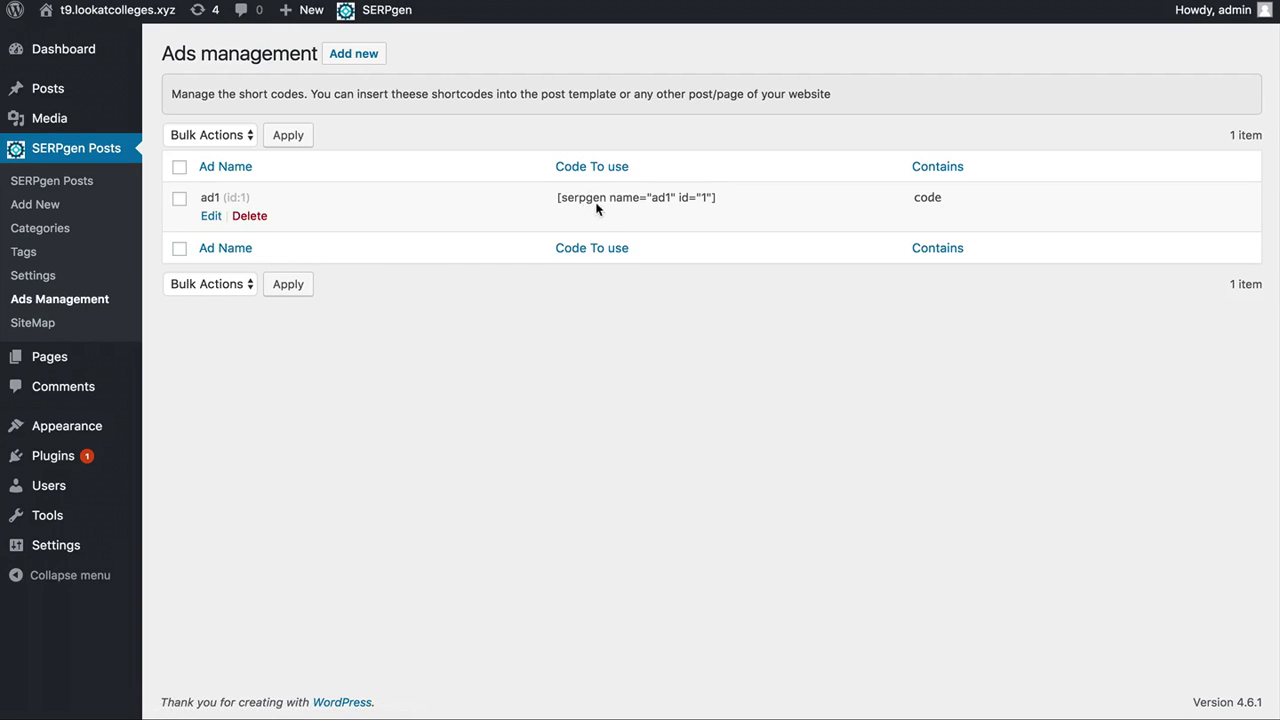
Copy the shortcode of the ad1 block and open the photography classes SERPgen template for editing
triple_click(597, 197)
key(ctrl+c)
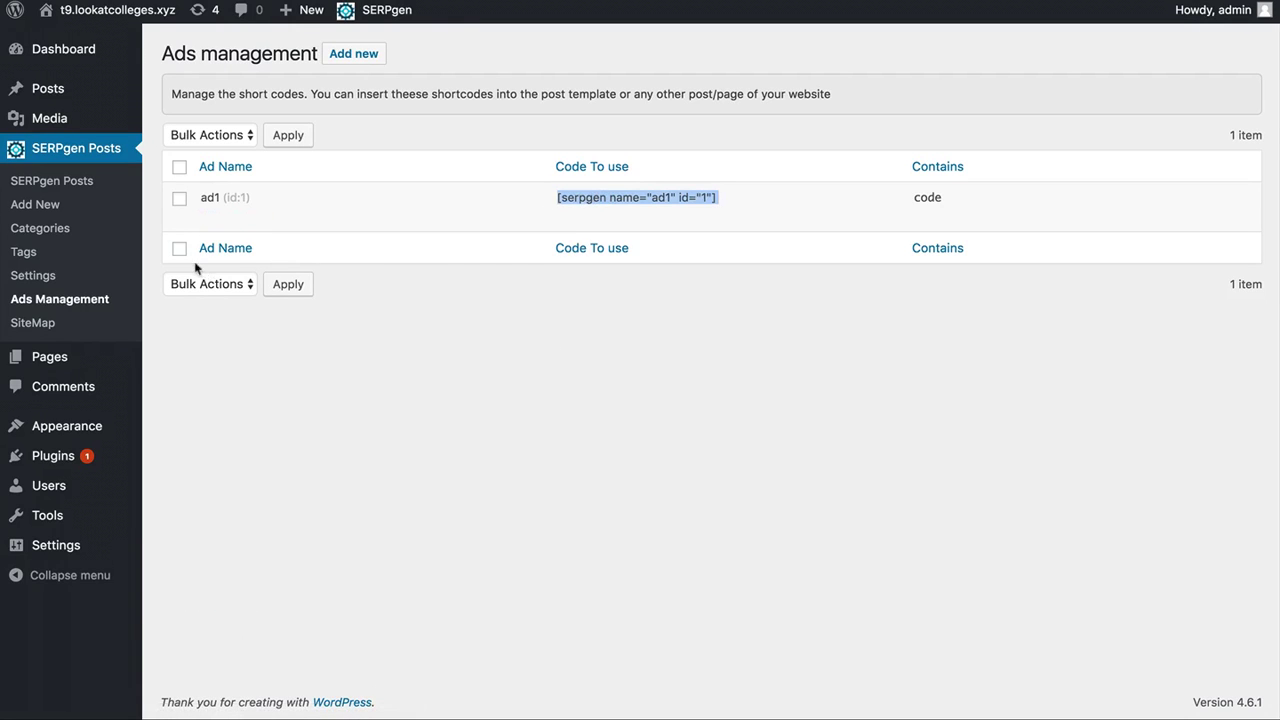
click(76, 182)
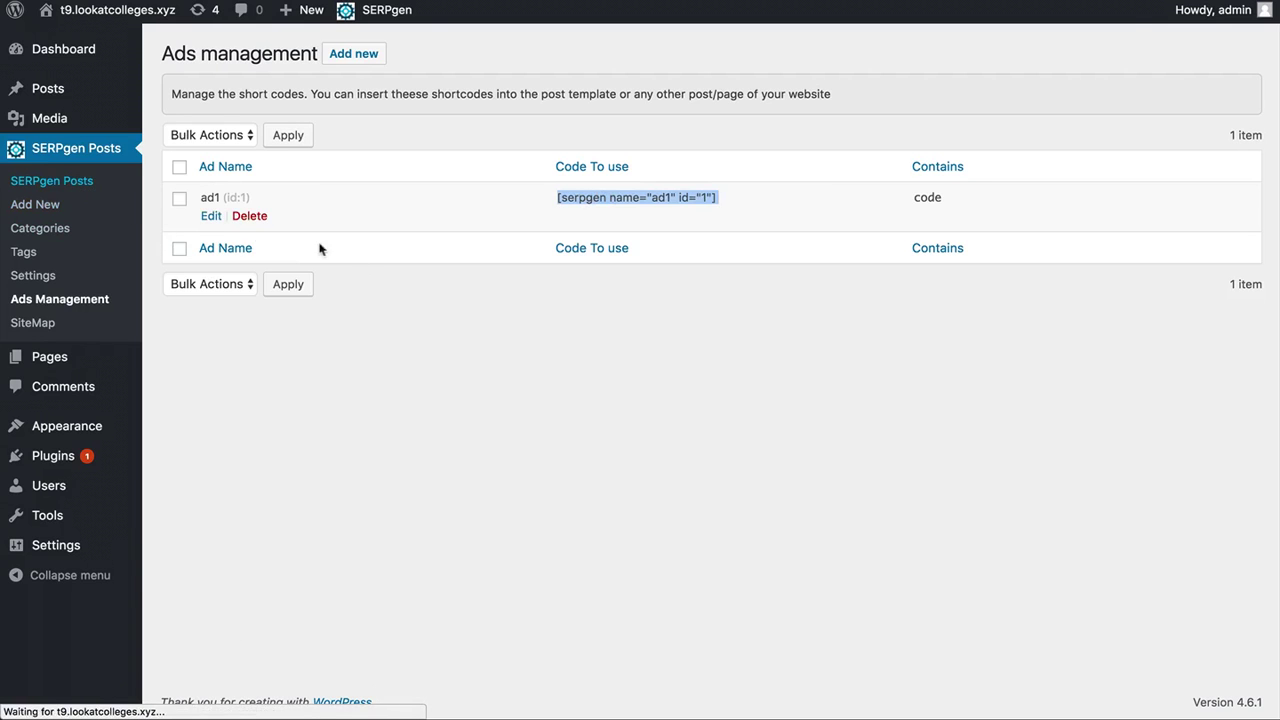
click(209, 197)
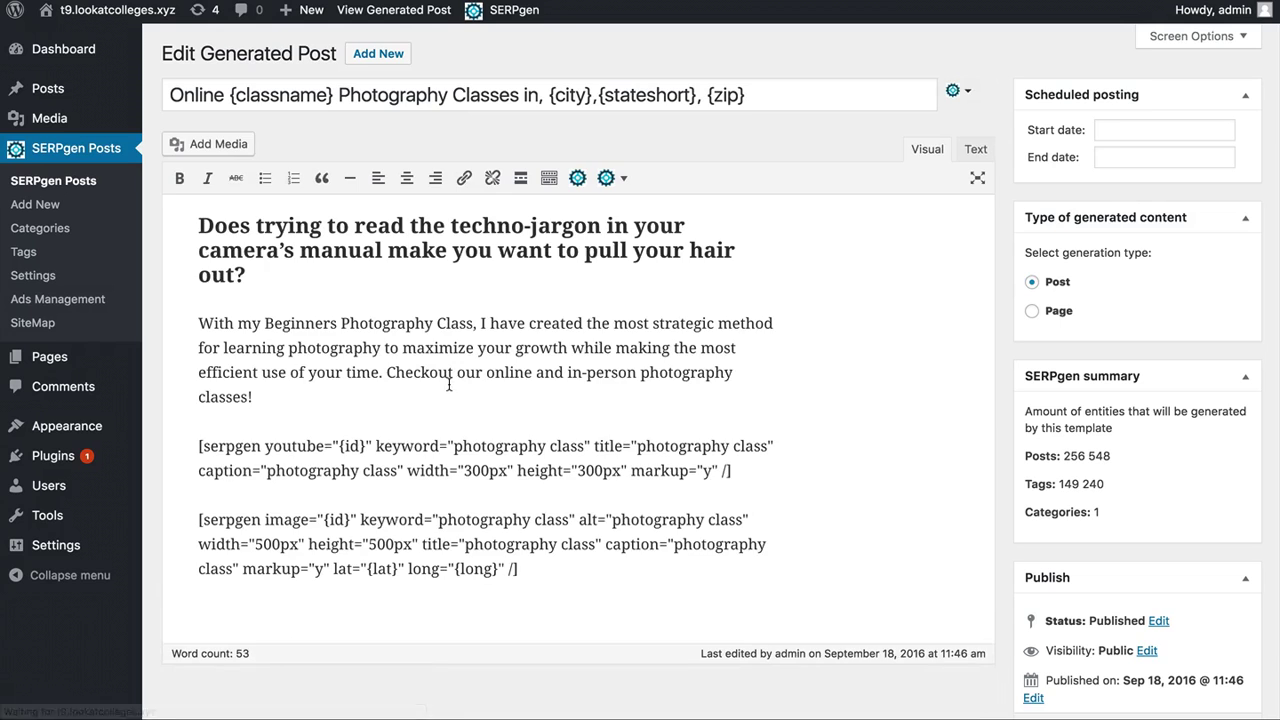
Insert the shortcode [serpgen name="ad1" id="1"] on its own line between the intro paragraph and the YouTube shortcode, and update the template
scroll(527, 440, down, 3)
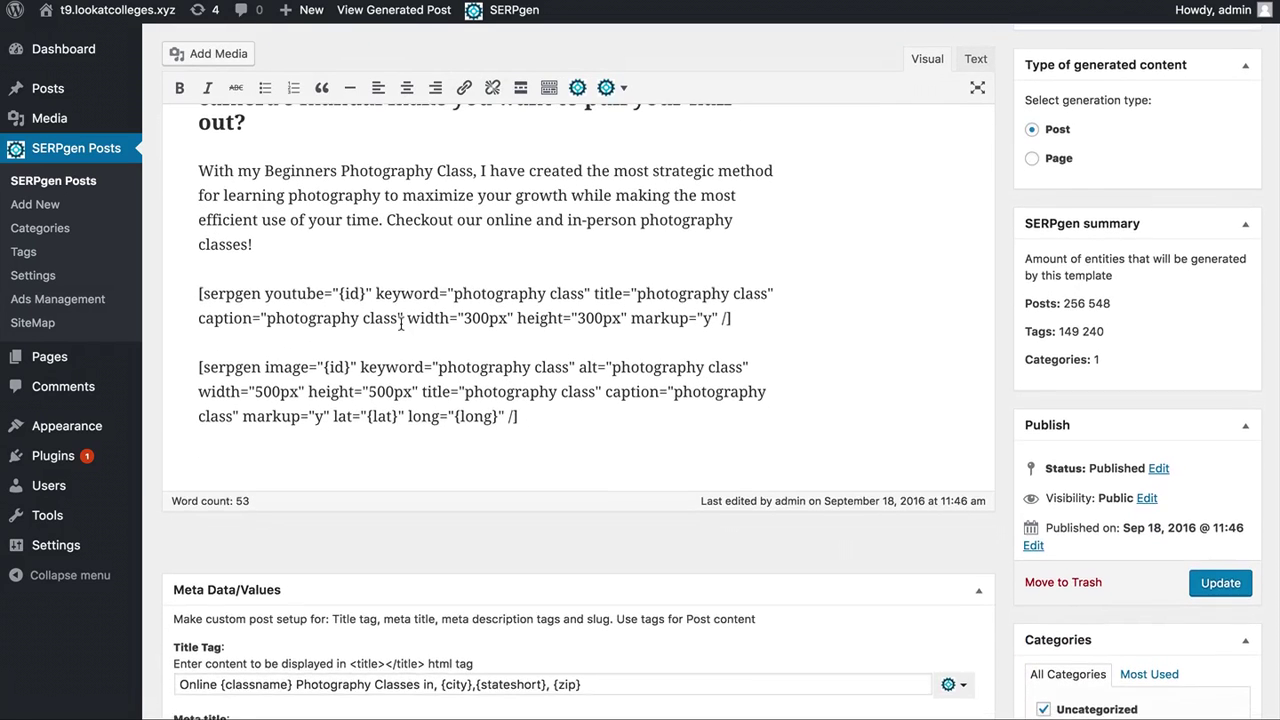
click(199, 330)
key(Return)
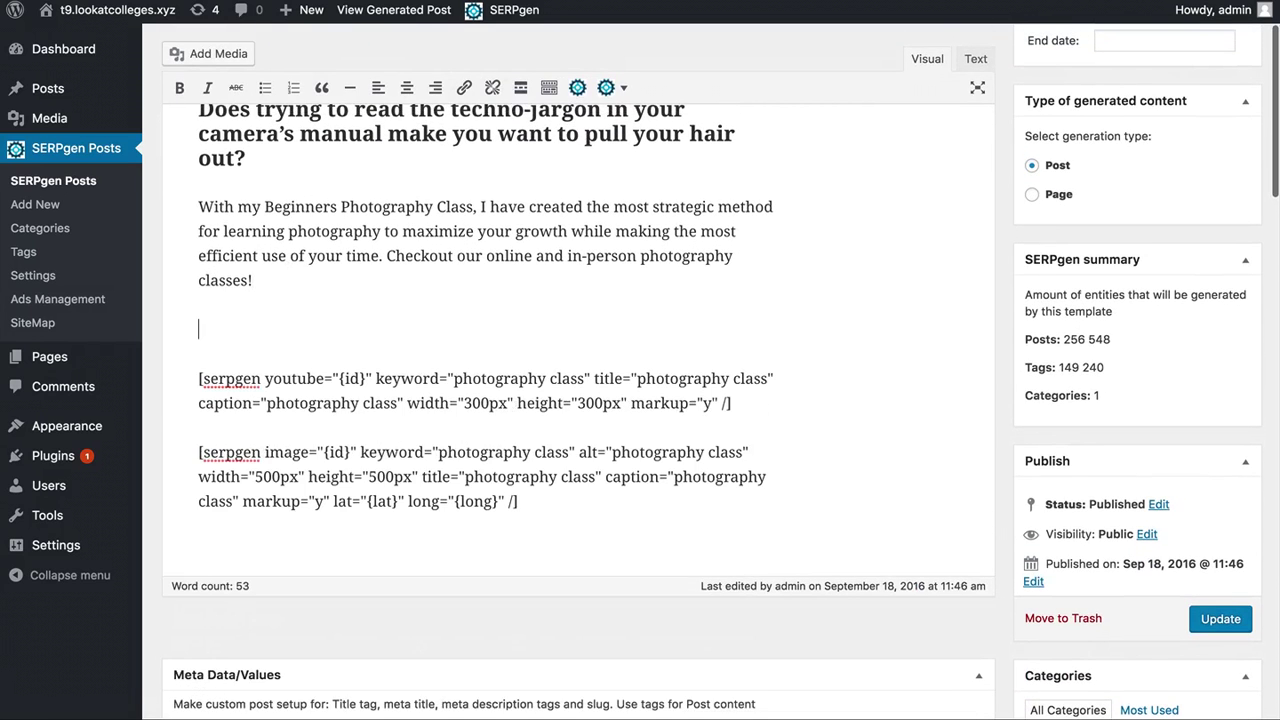
key(ctrl+v)
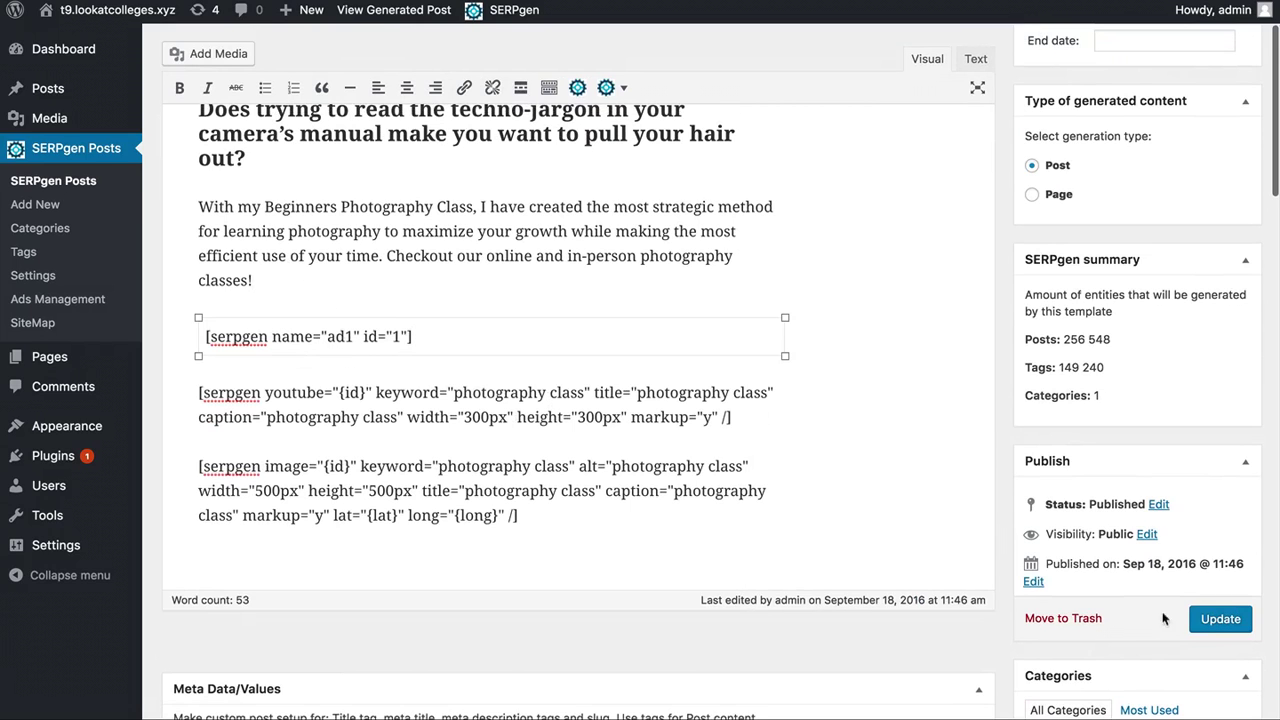
click(1218, 618)
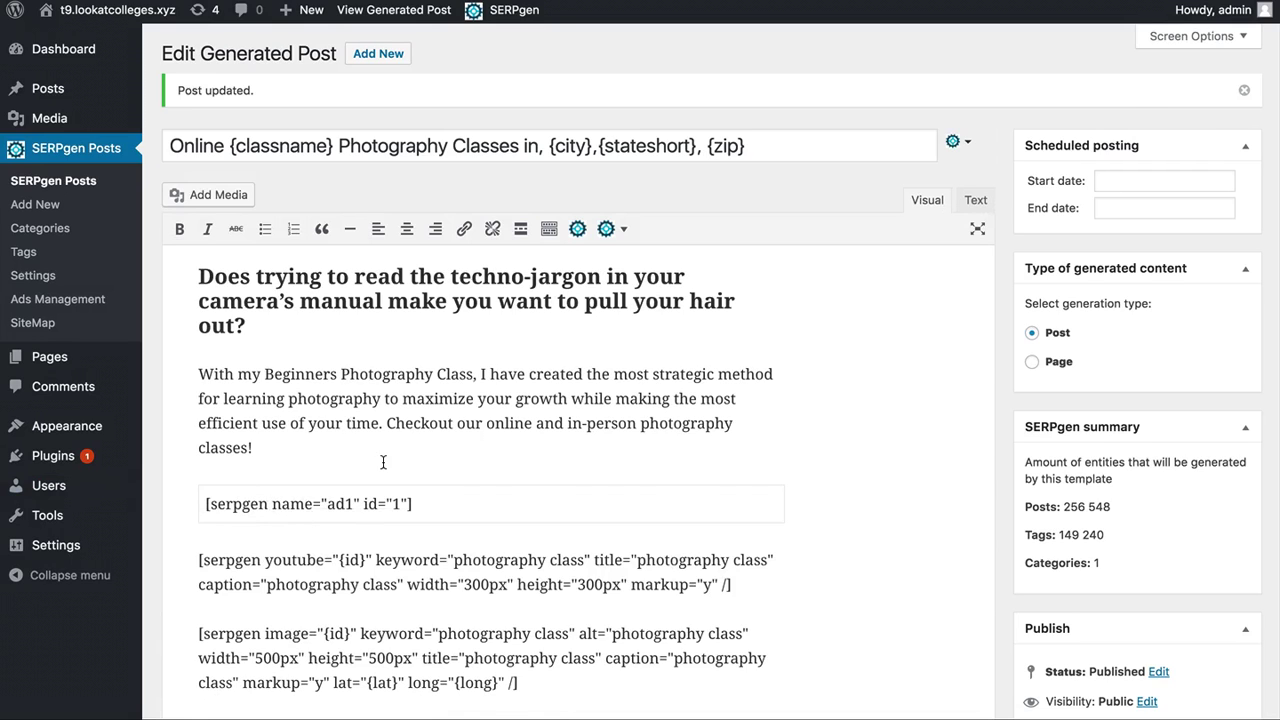
scroll(600, 490, down, 1)
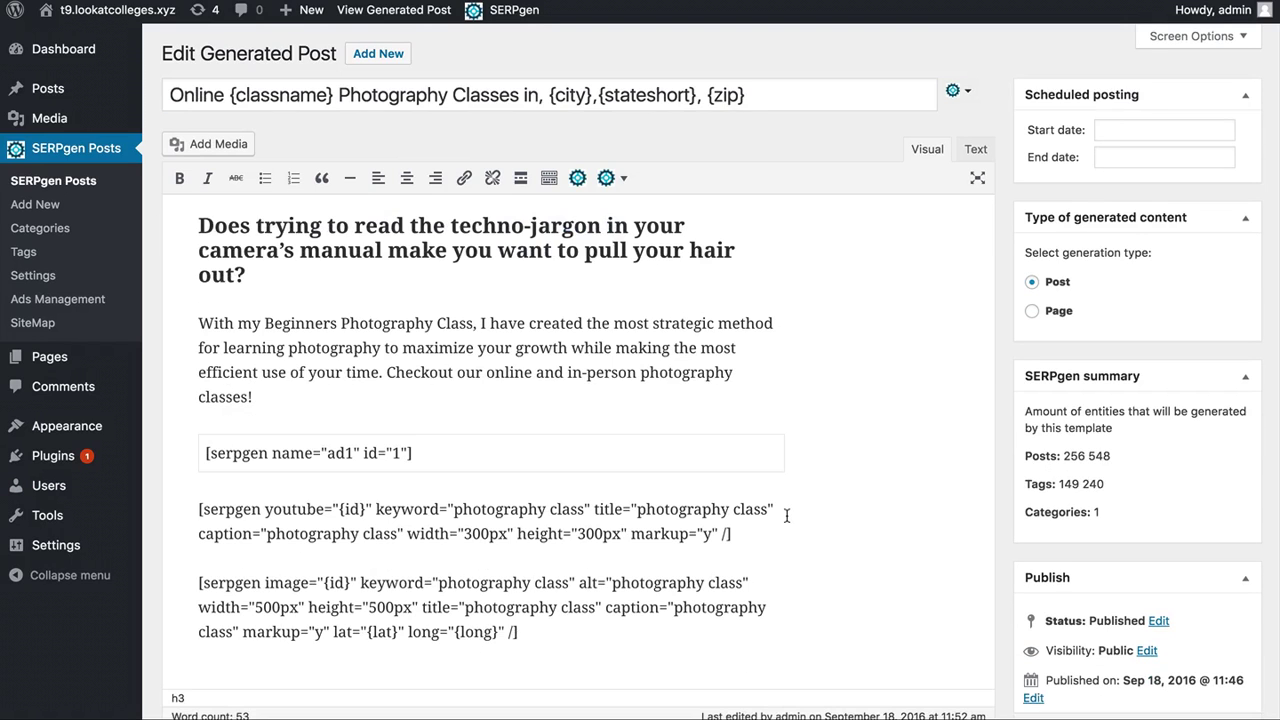